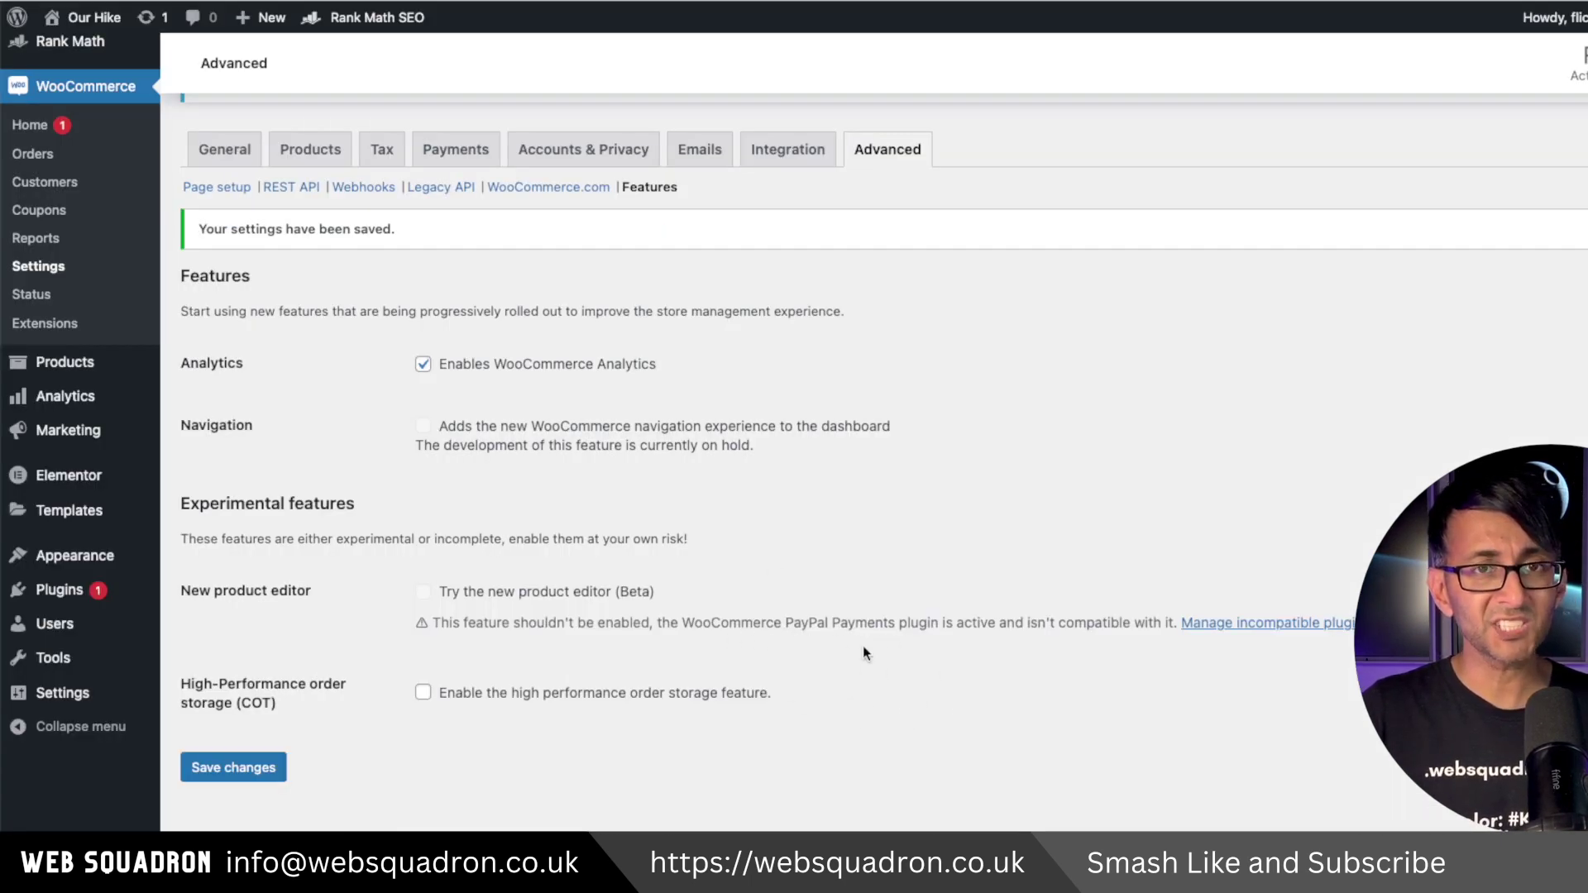
Step: Show the plugins incompatible with the new product editor, revealing WooCommerce PayPal Payments
left_click(1304, 633)
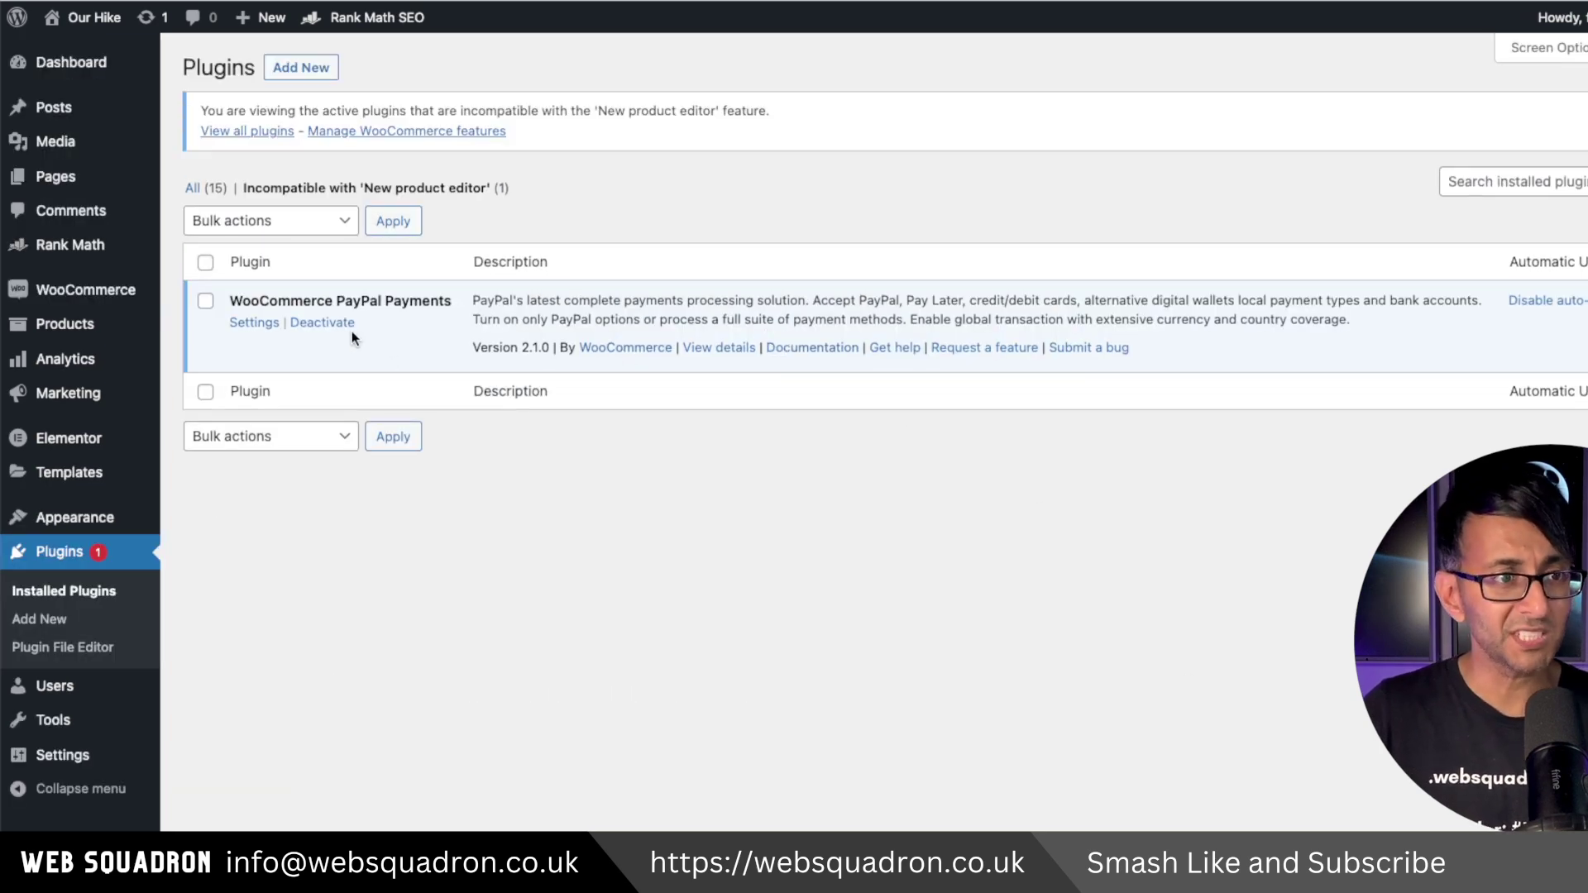
Step: Deactivate WooCommerce PayPal Payments and save the enabled new product editor (Beta) setting
left_click(333, 329)
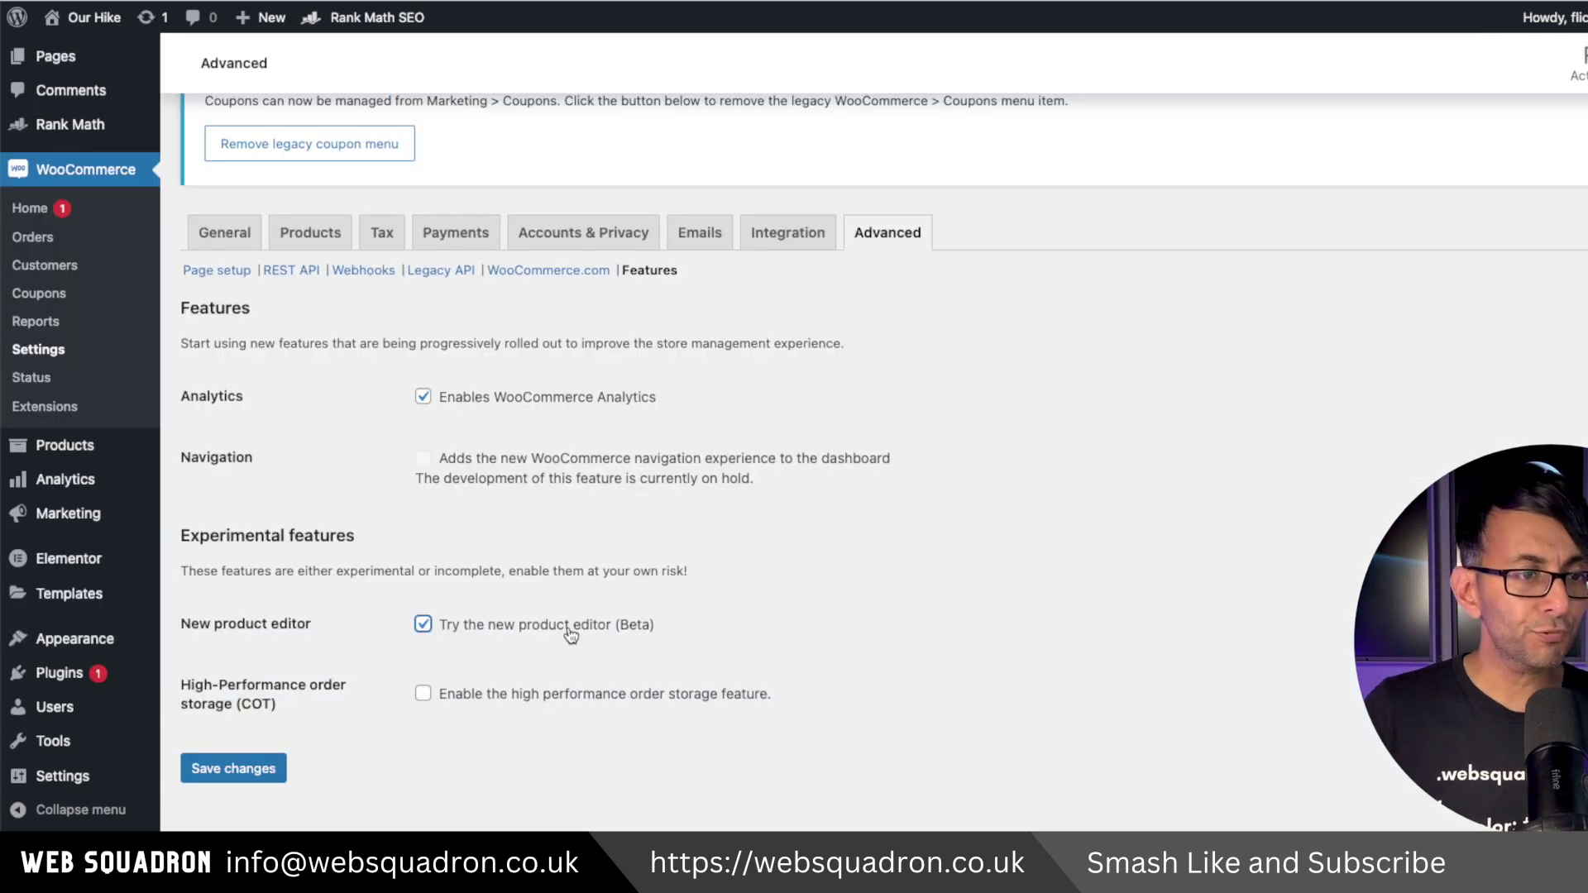
left_click(250, 767)
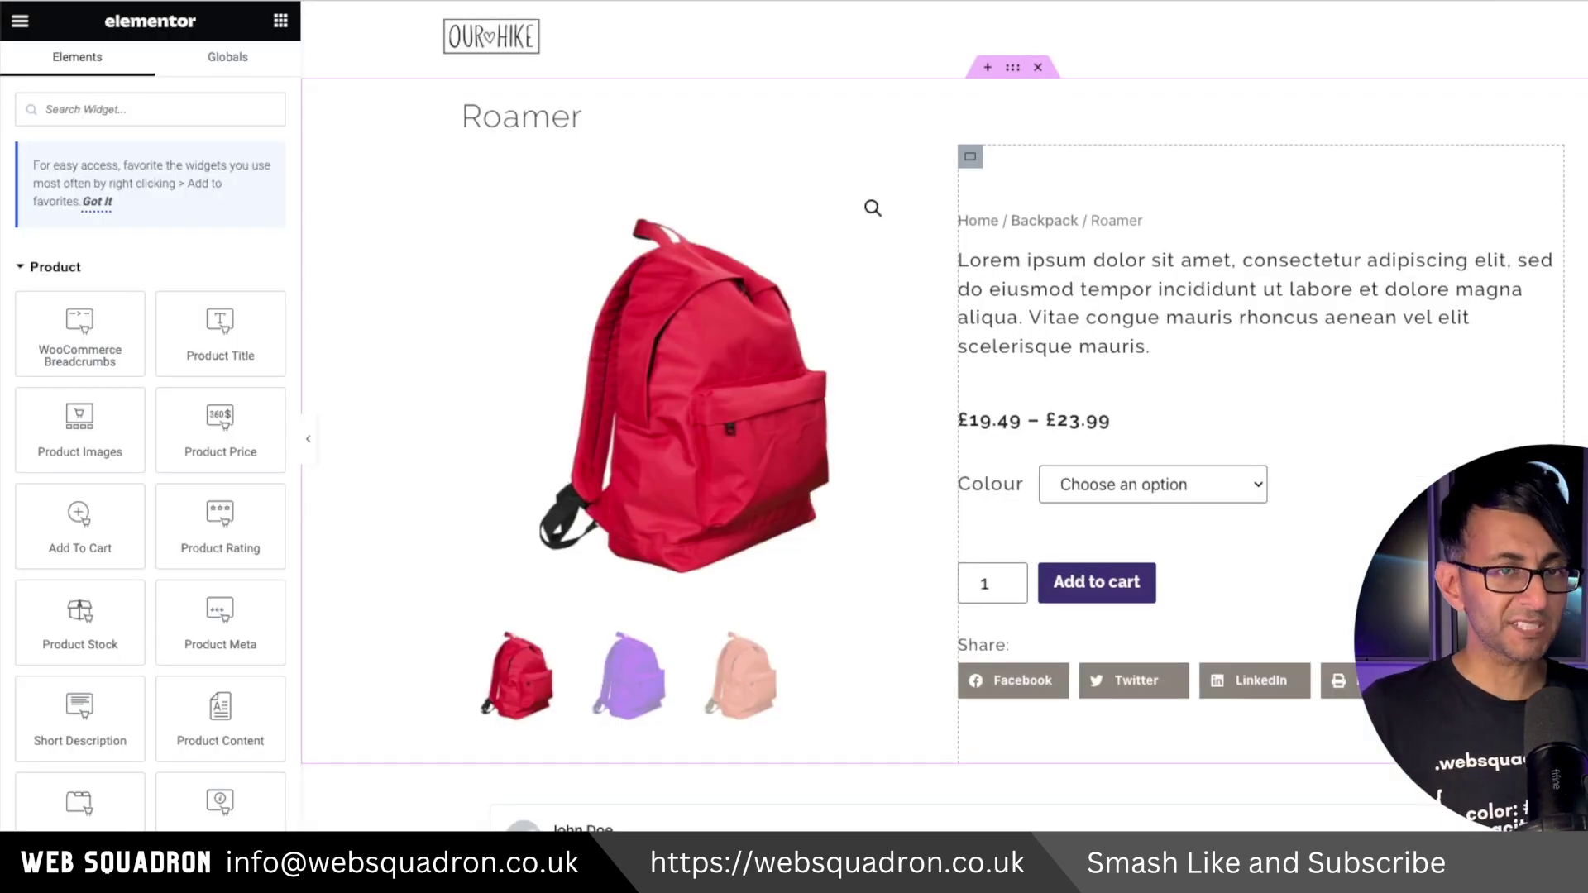
scroll(943, 413, "down", 1)
scroll(944, 414, "down", 1)
scroll(944, 413, "down", 3)
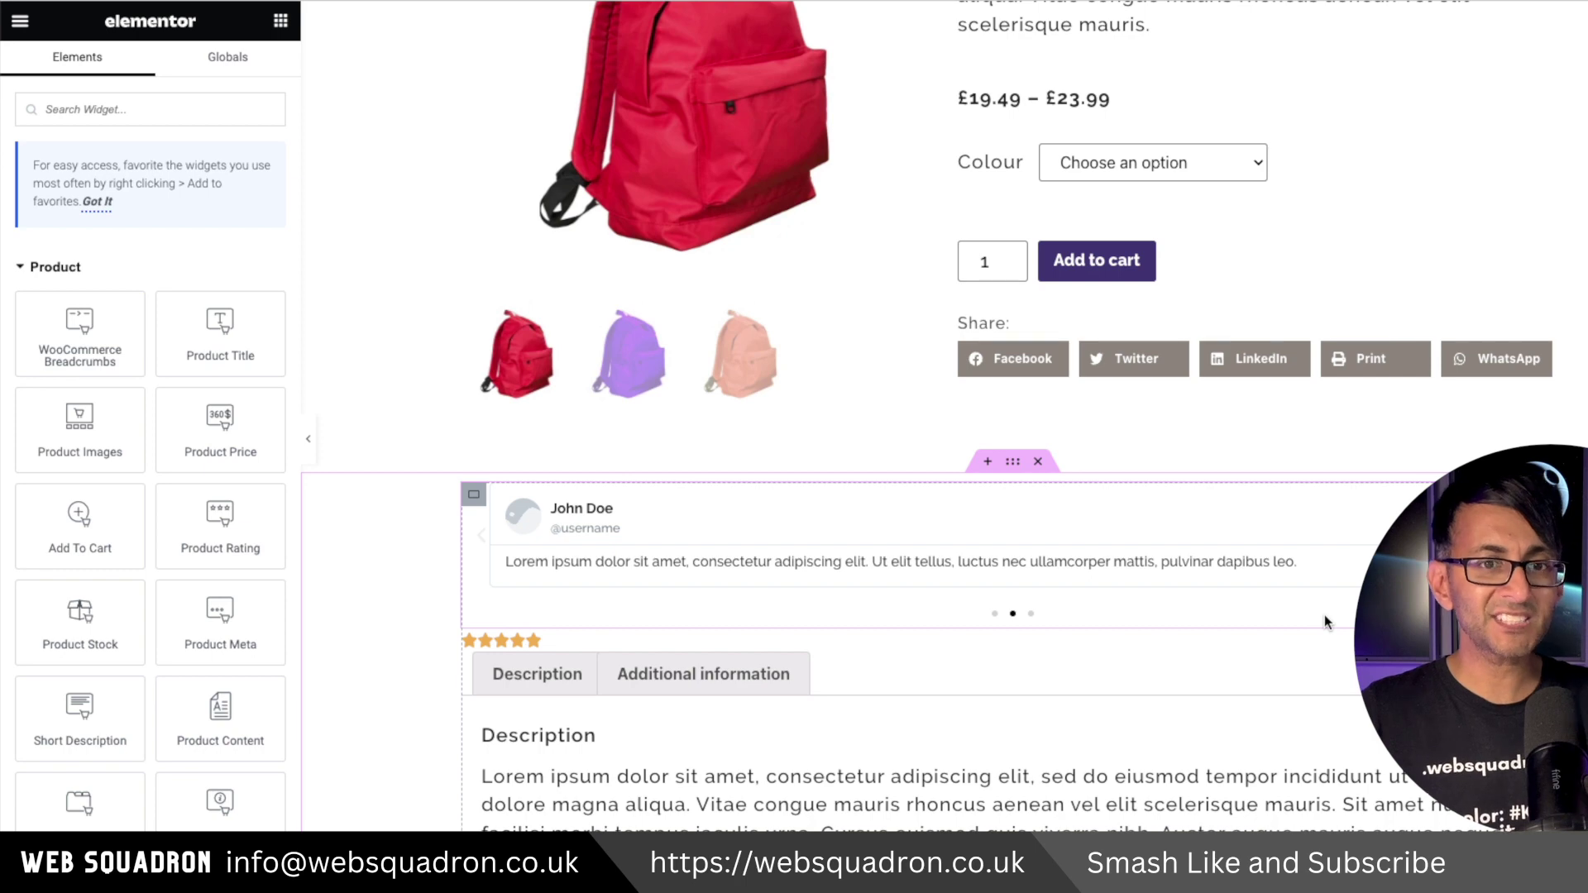
scroll(1324, 614, "down", 3)
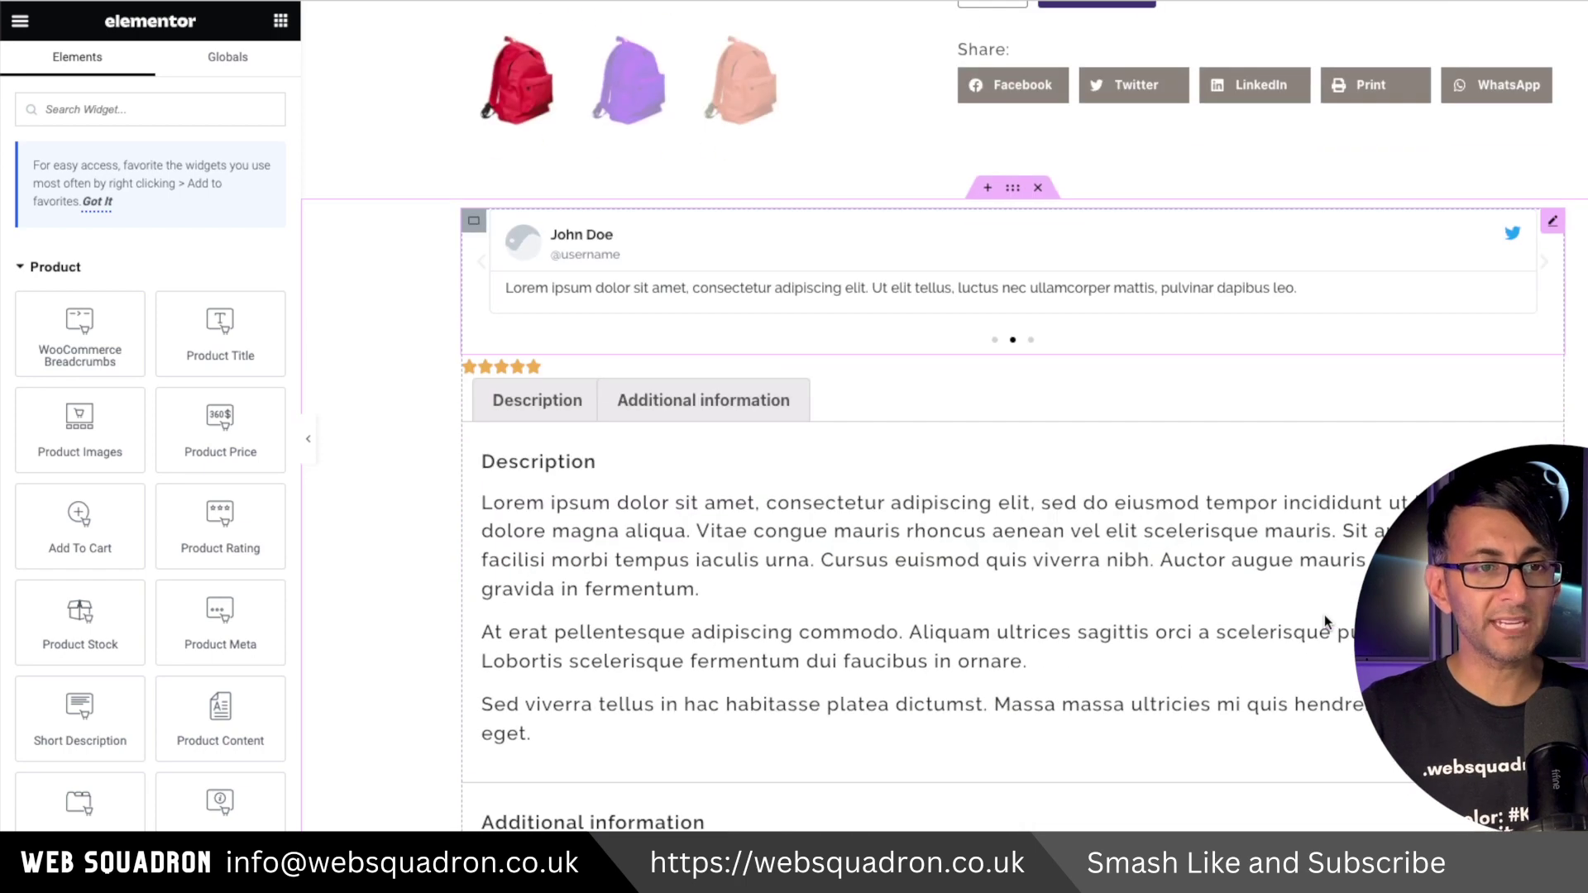
scroll(1323, 614, "up", 5)
scroll(1323, 614, "up", 2)
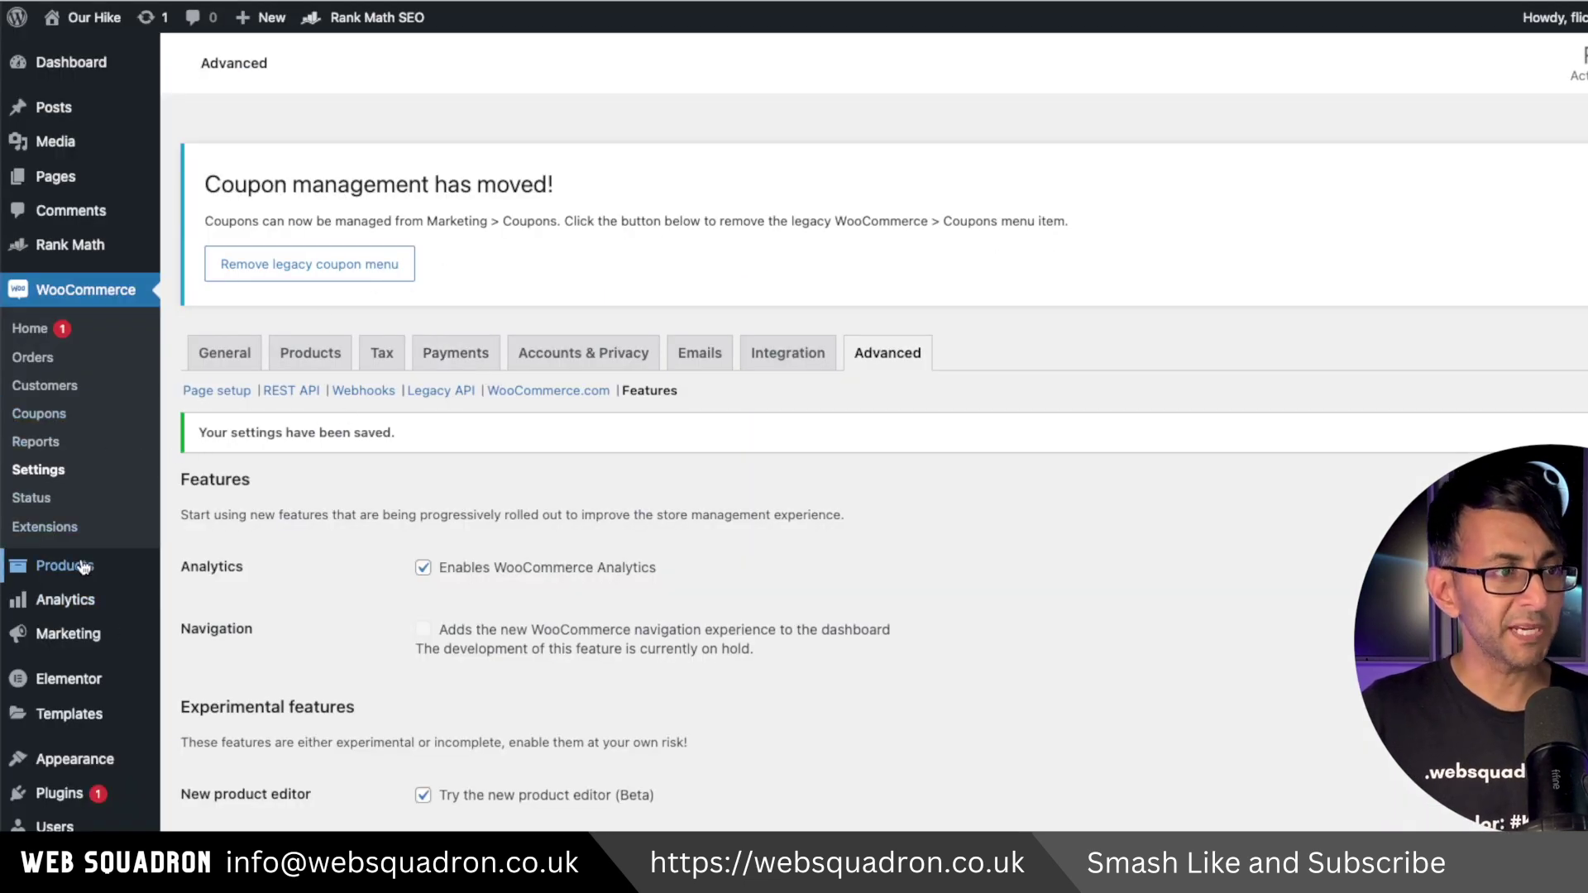
Step: From All Products, open the Styler and Roamer edit pages in new tabs
mouse_move(64, 566)
left_click(207, 567)
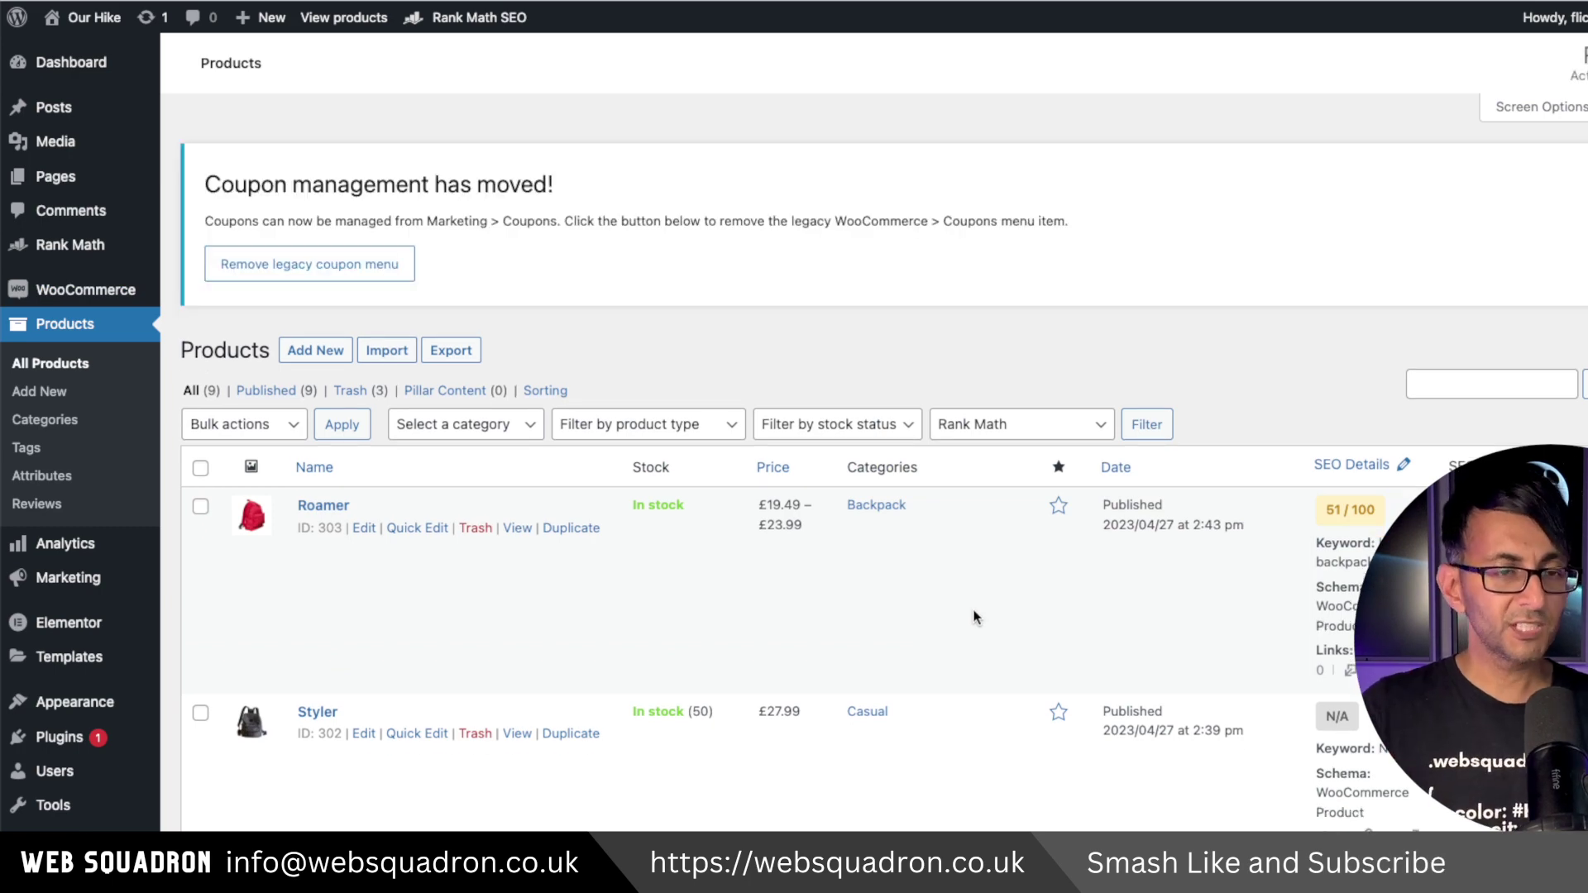
scroll(974, 616, "down", 2)
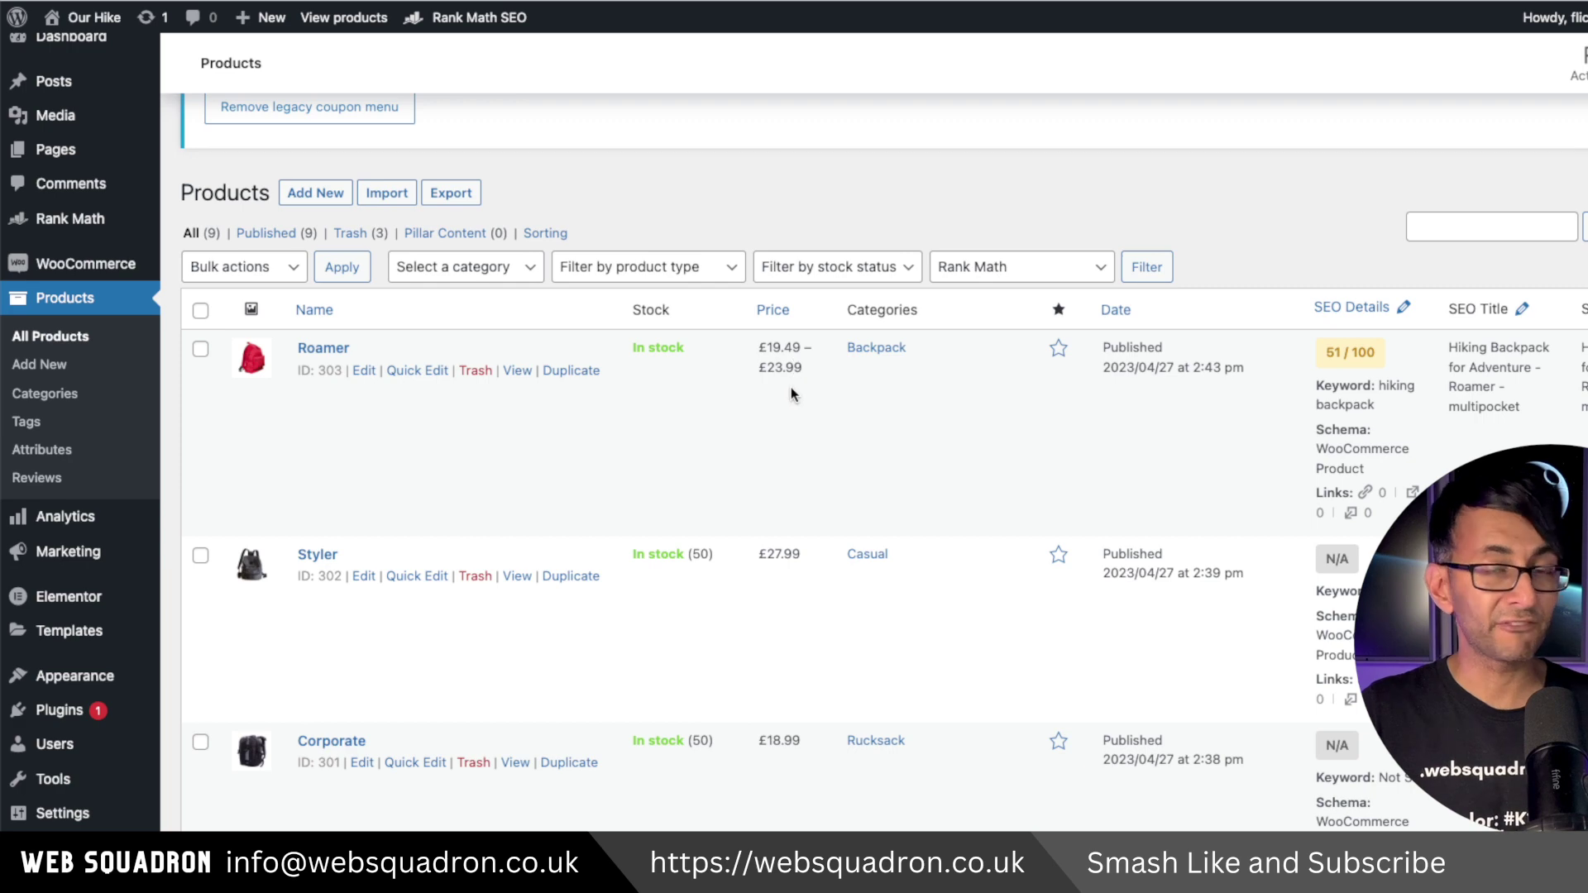
right_click(367, 582)
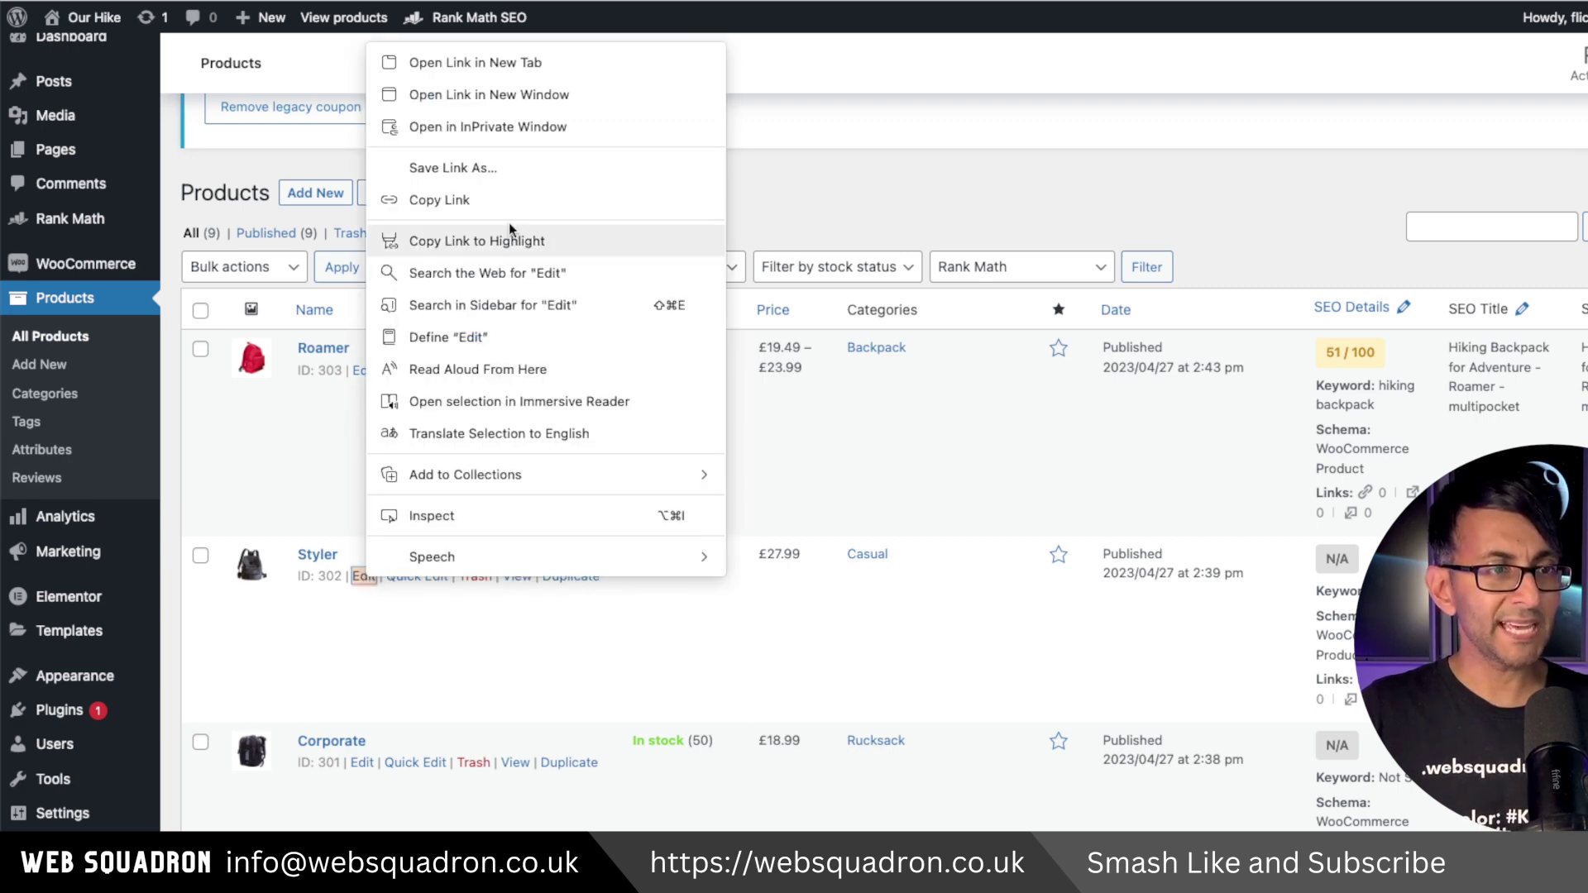
left_click(523, 72)
right_click(364, 373)
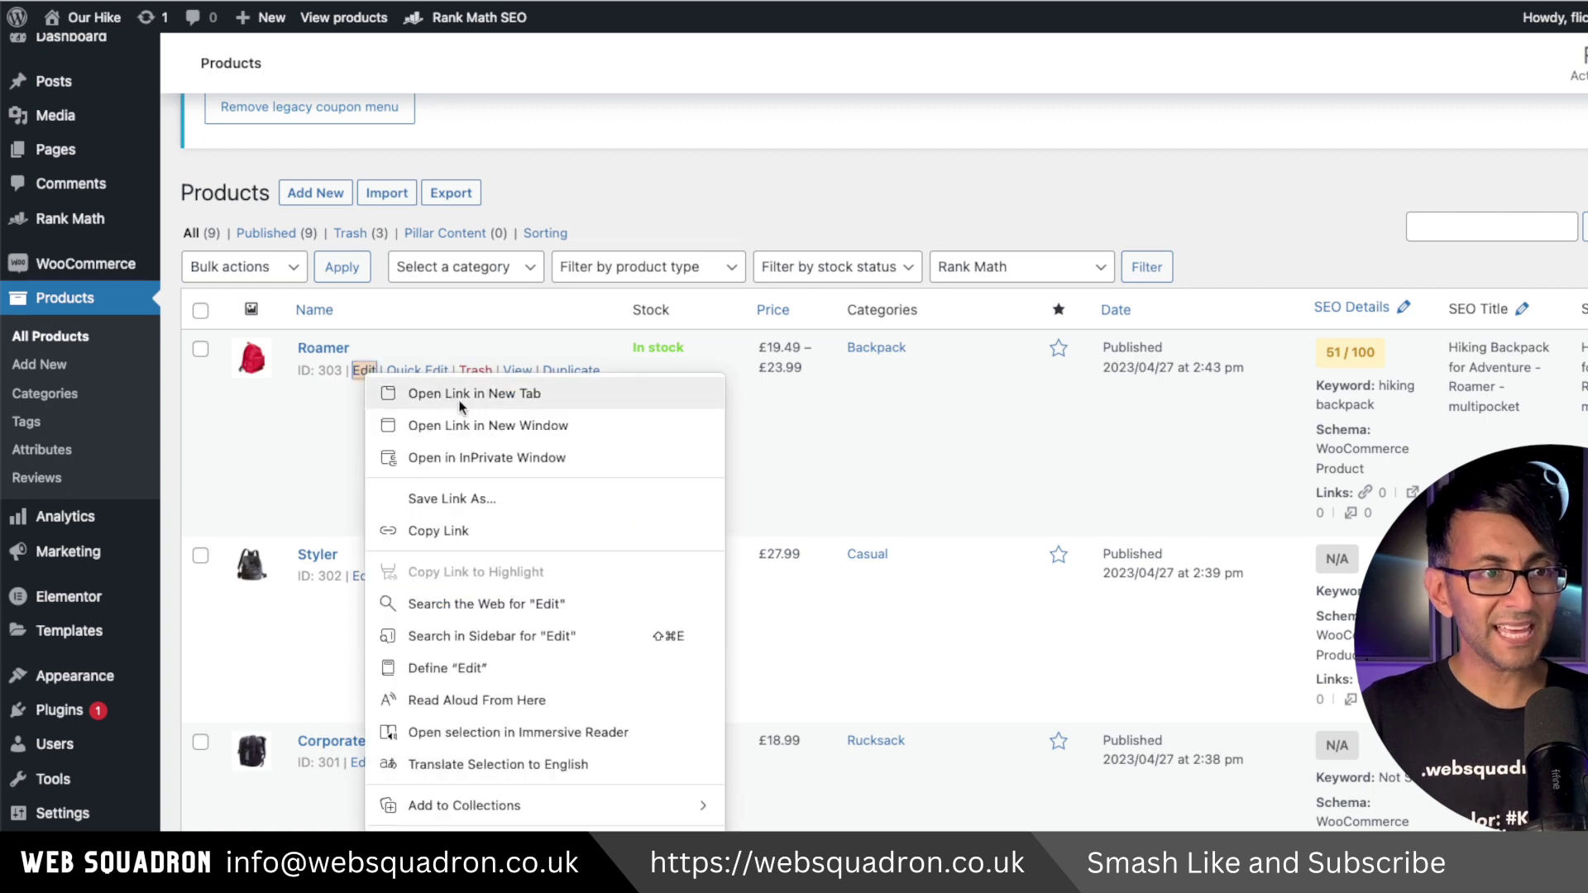
left_click(597, 395)
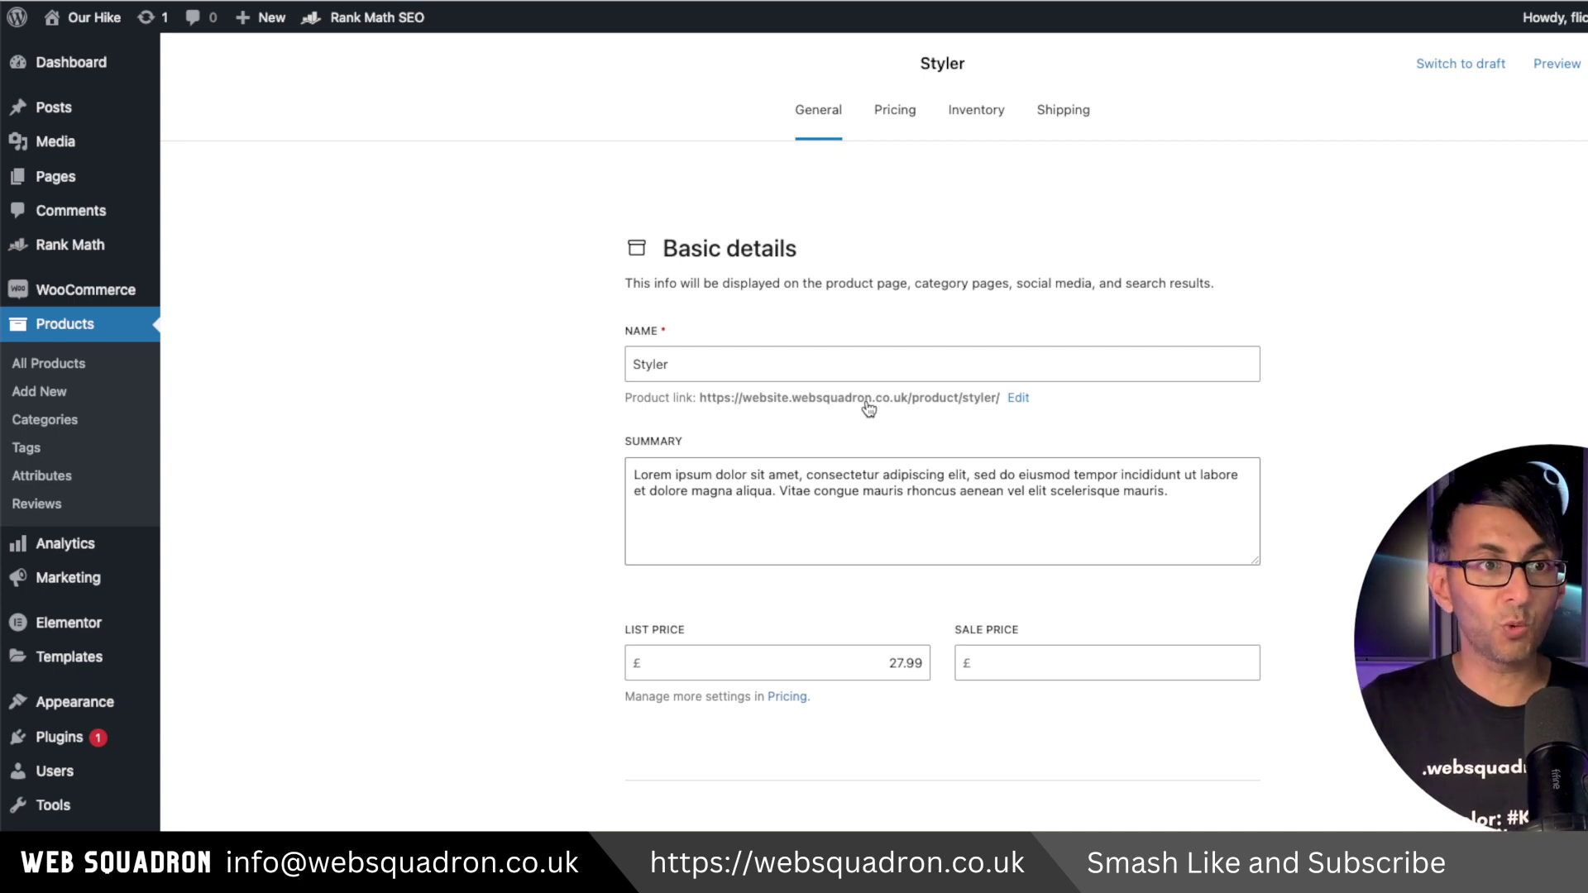
Step: Review Styler's summary, description, four images, Casual category and empty attributes section
left_click(819, 523)
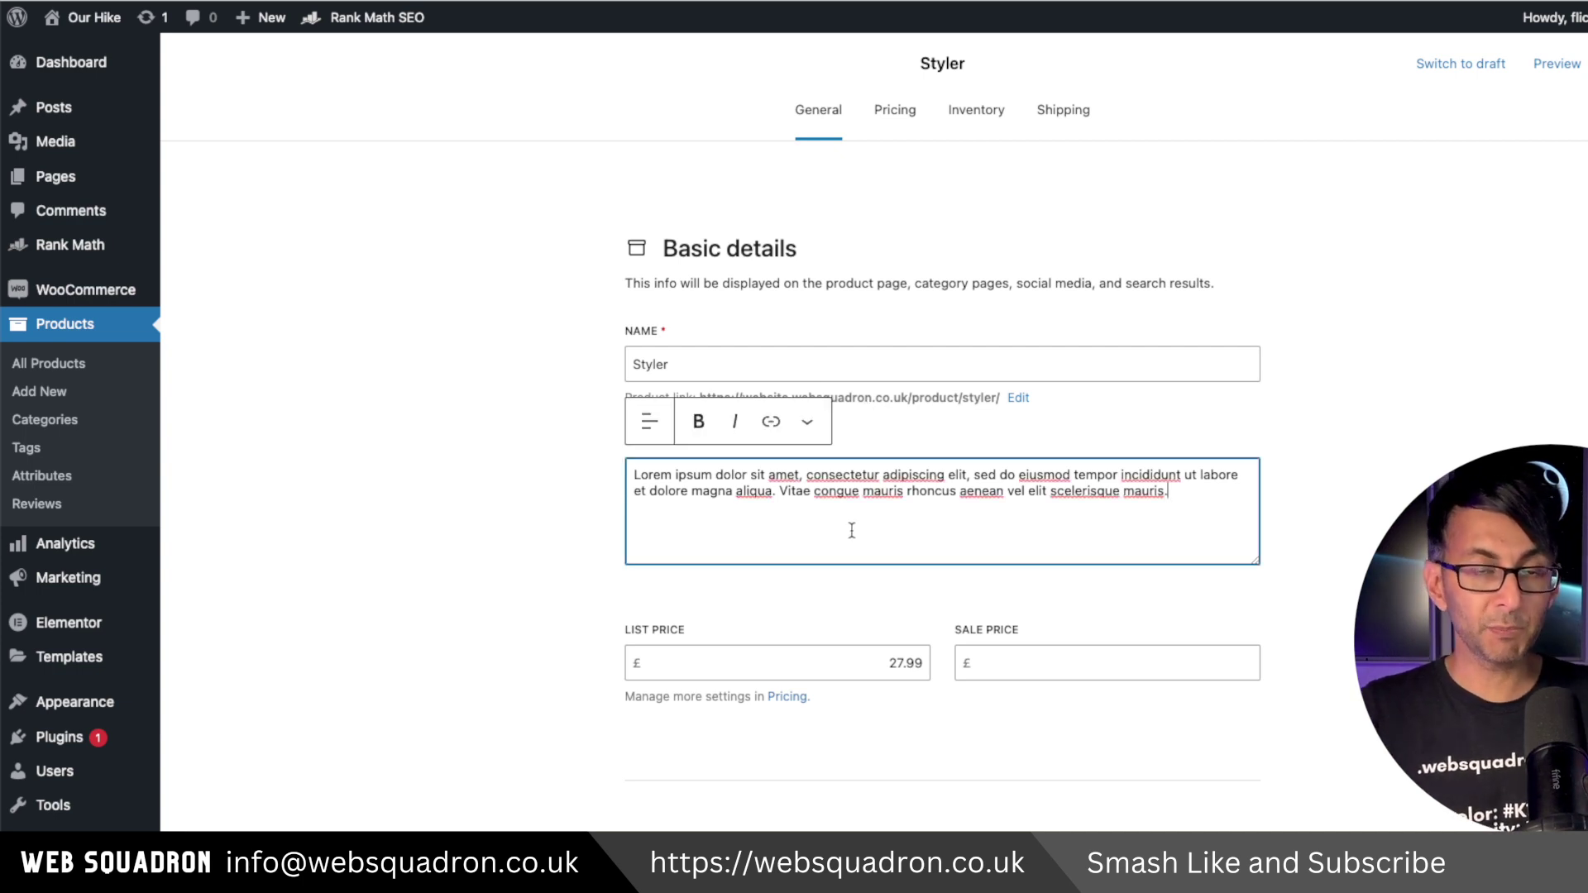
left_click(1356, 560)
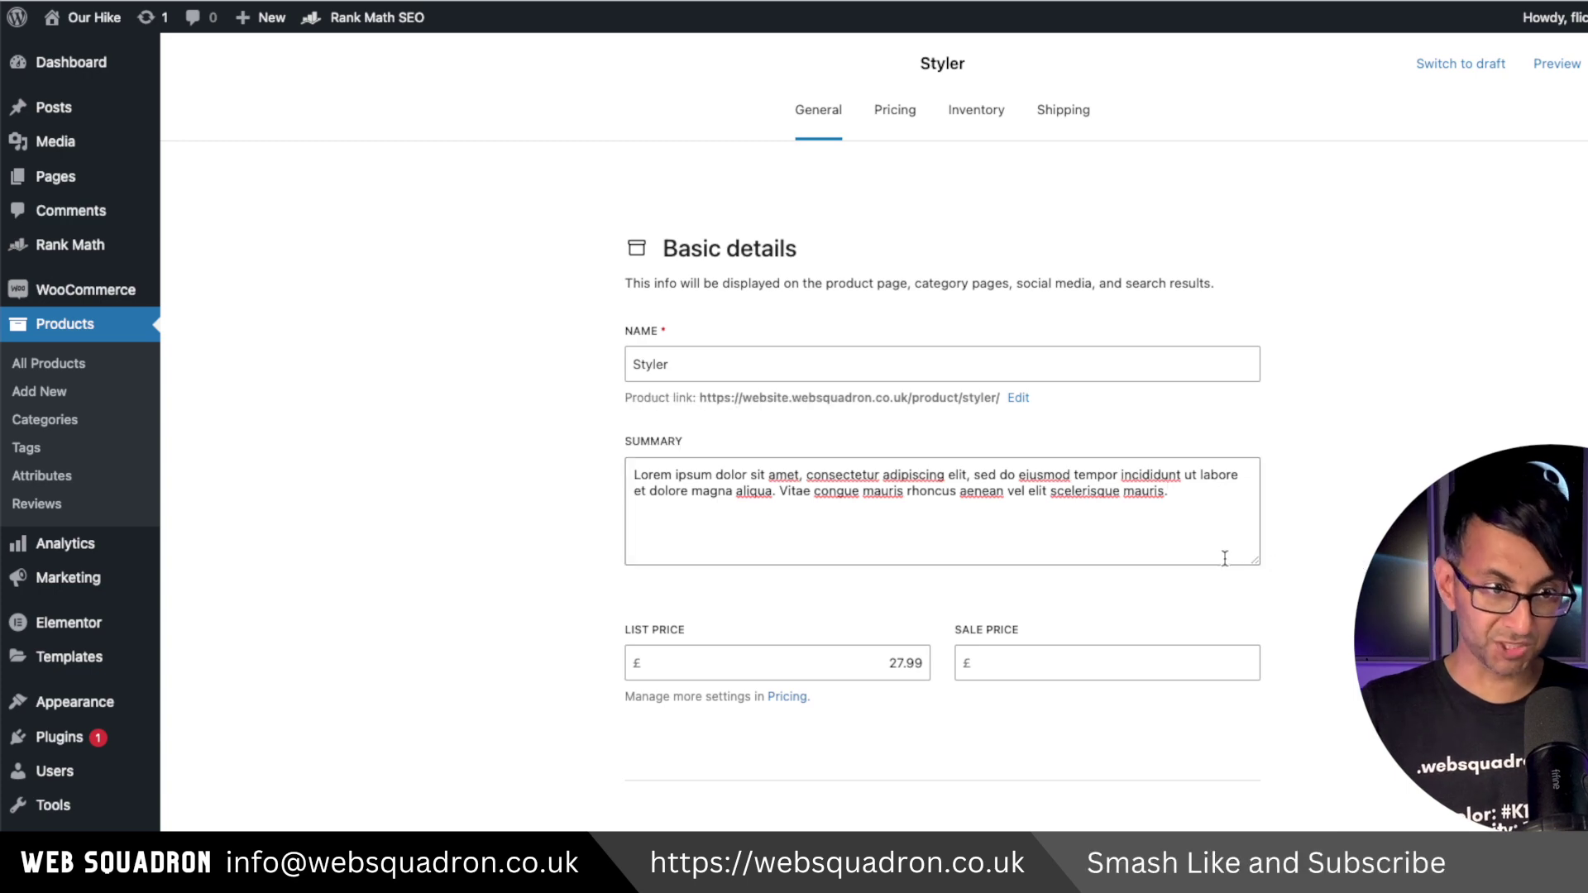
scroll(1019, 666, "down", 3)
scroll(1019, 670, "down", 4)
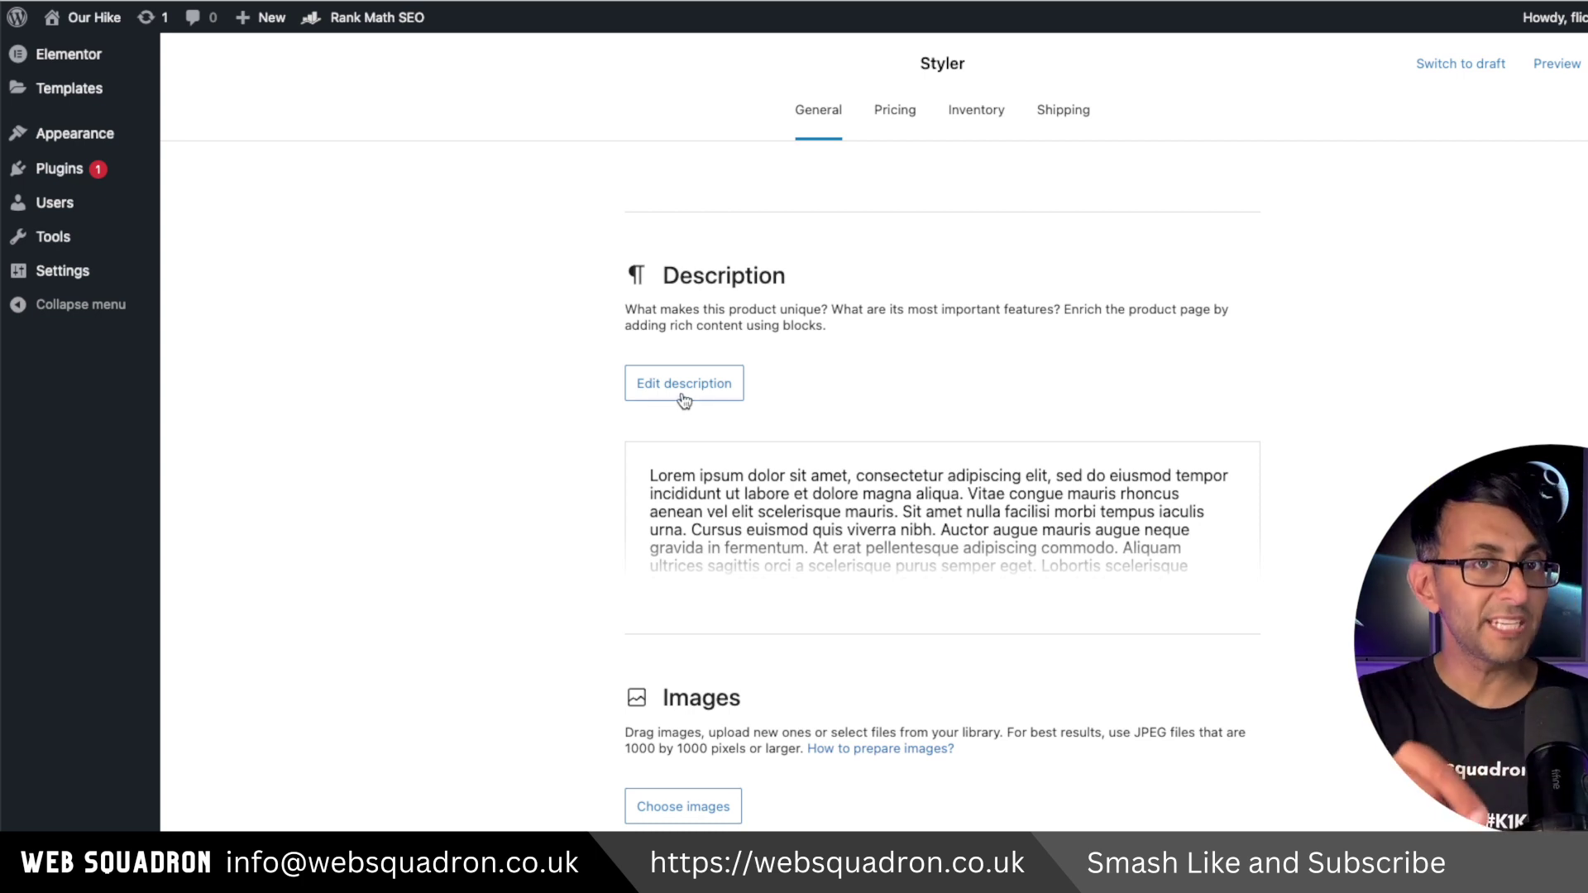
scroll(898, 586, "down", 3)
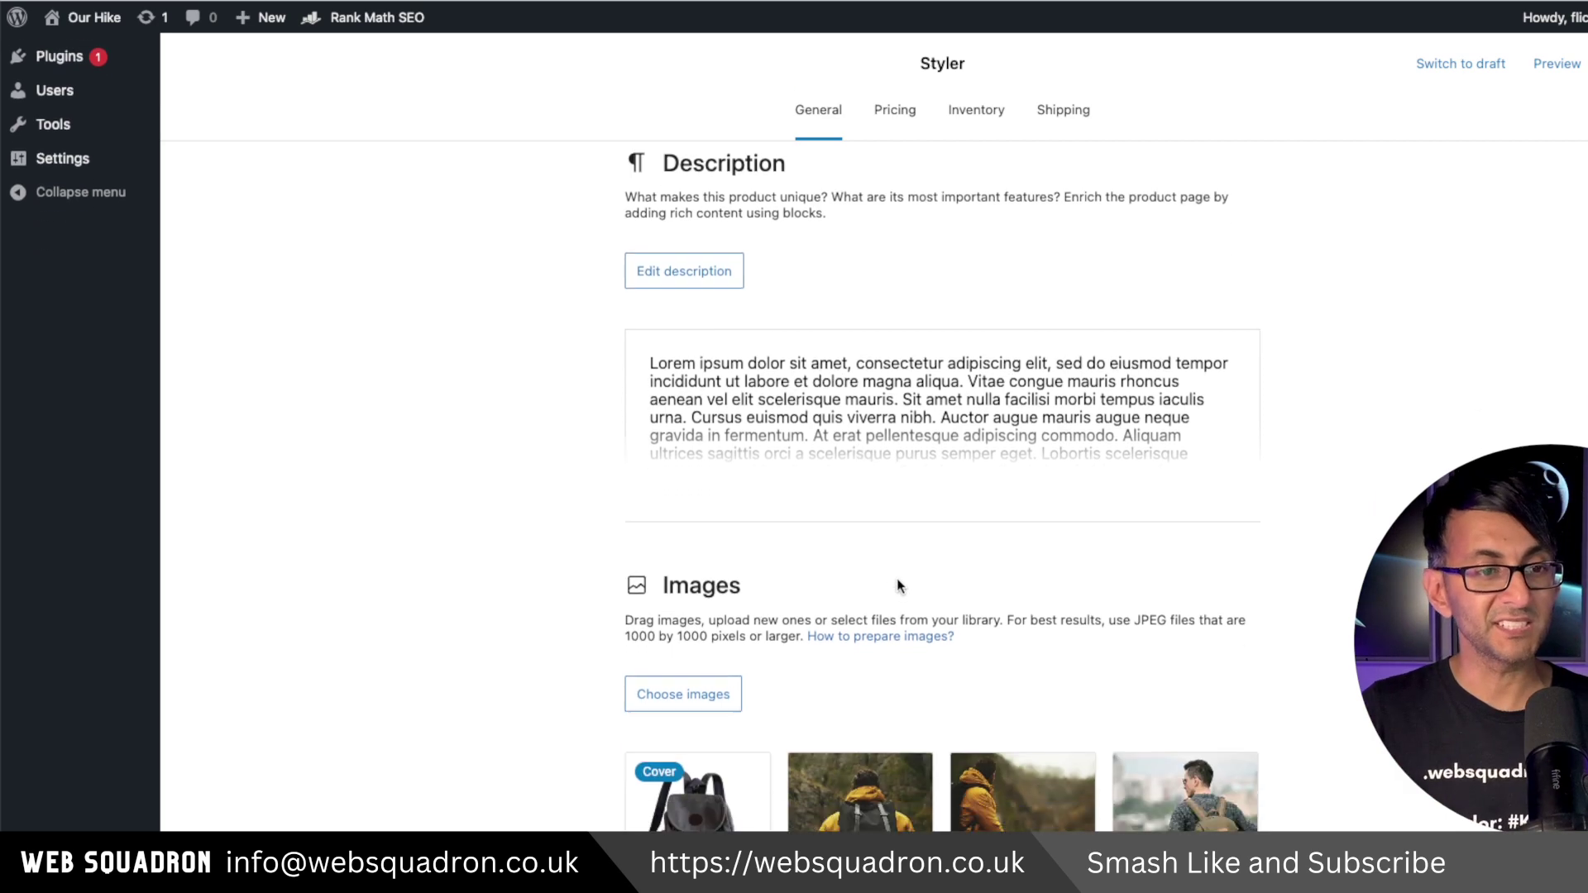
scroll(1097, 661, "up", 2)
scroll(1097, 662, "down", 3)
scroll(1097, 662, "down", 2)
scroll(1034, 691, "down", 3)
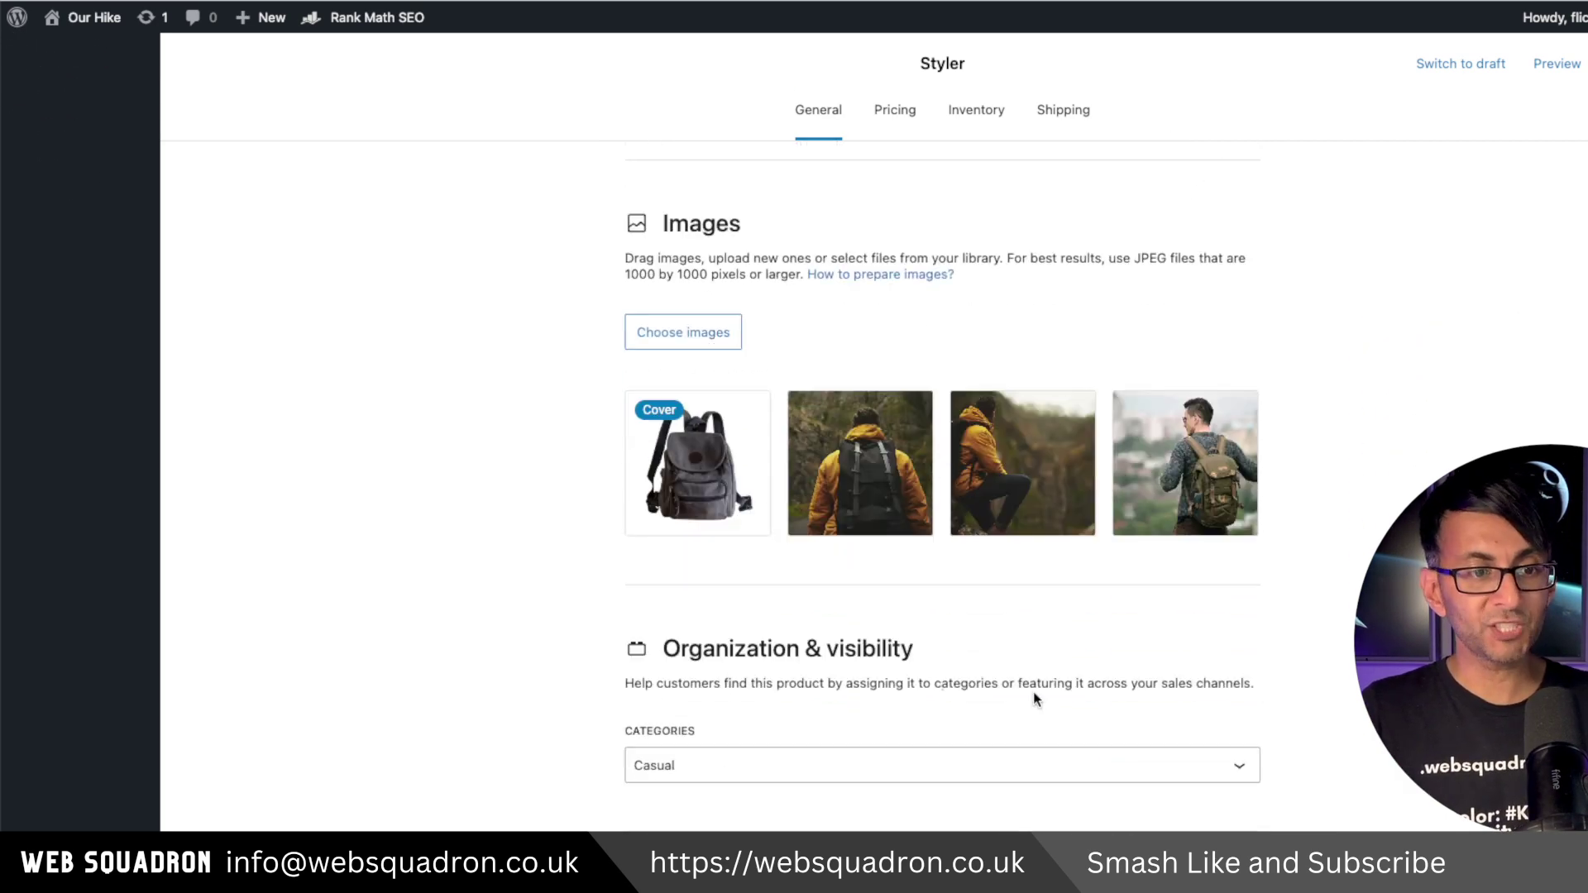
scroll(1033, 692, "down", 5)
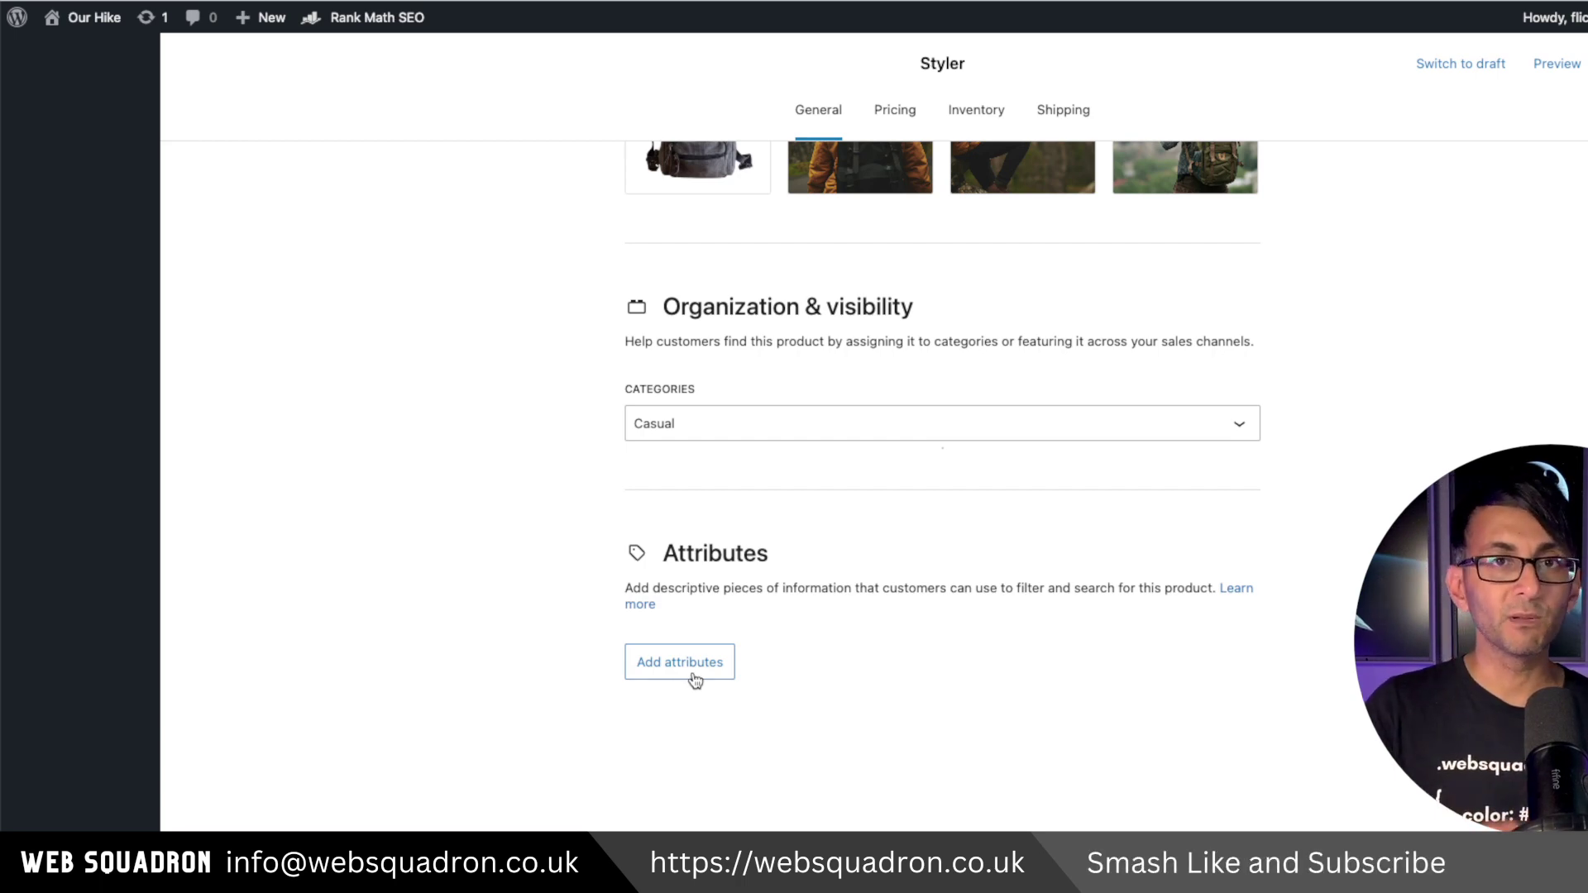
scroll(992, 620, "up", 10)
scroll(1031, 655, "up", 3)
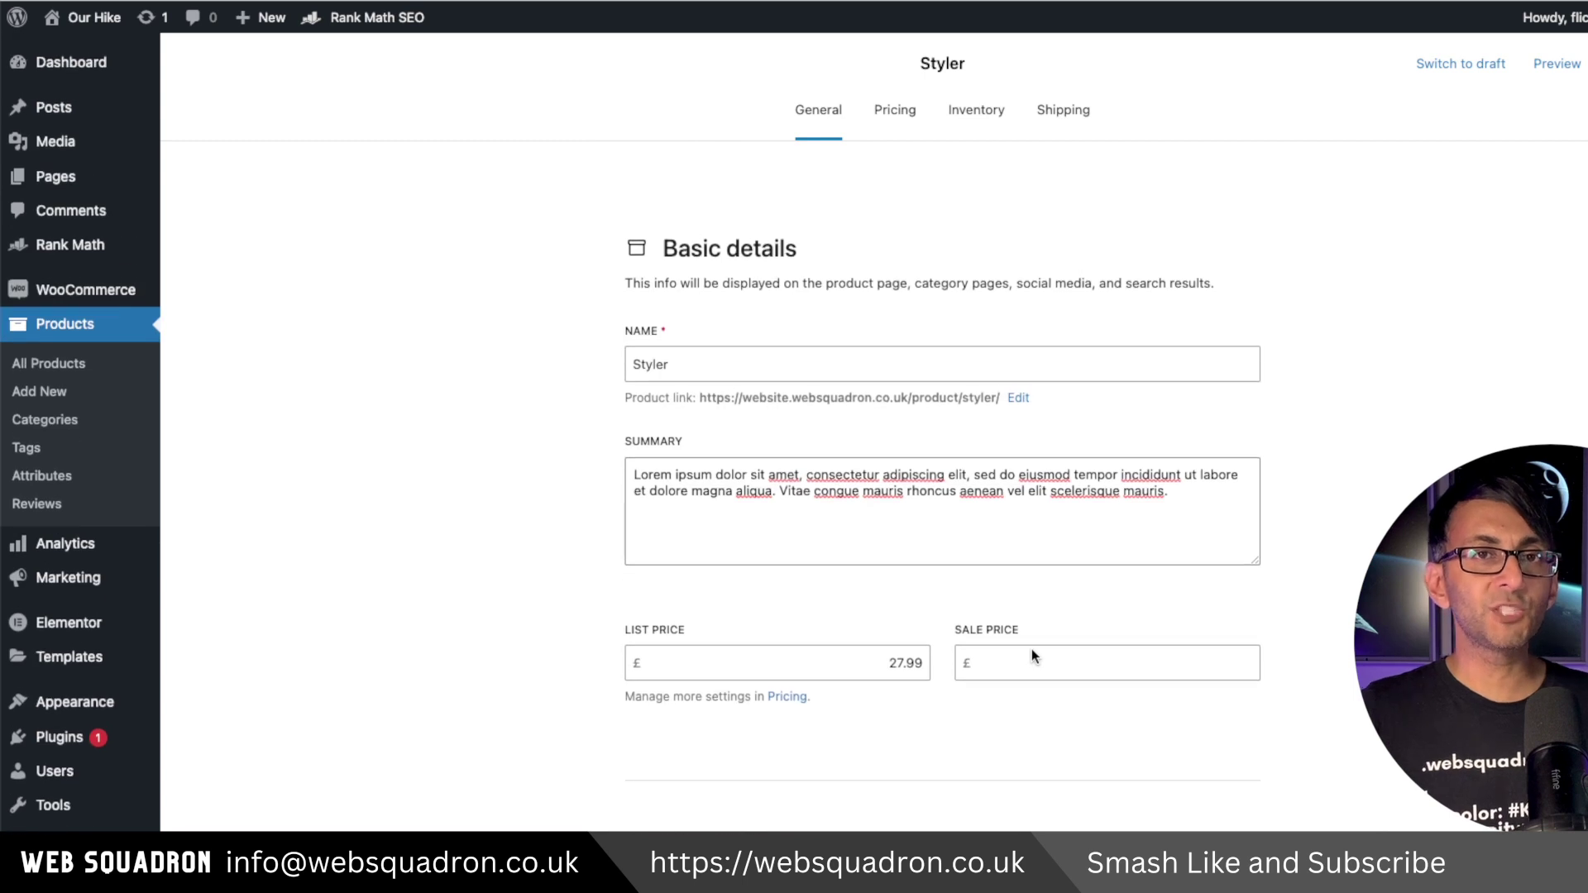
left_click(896, 126)
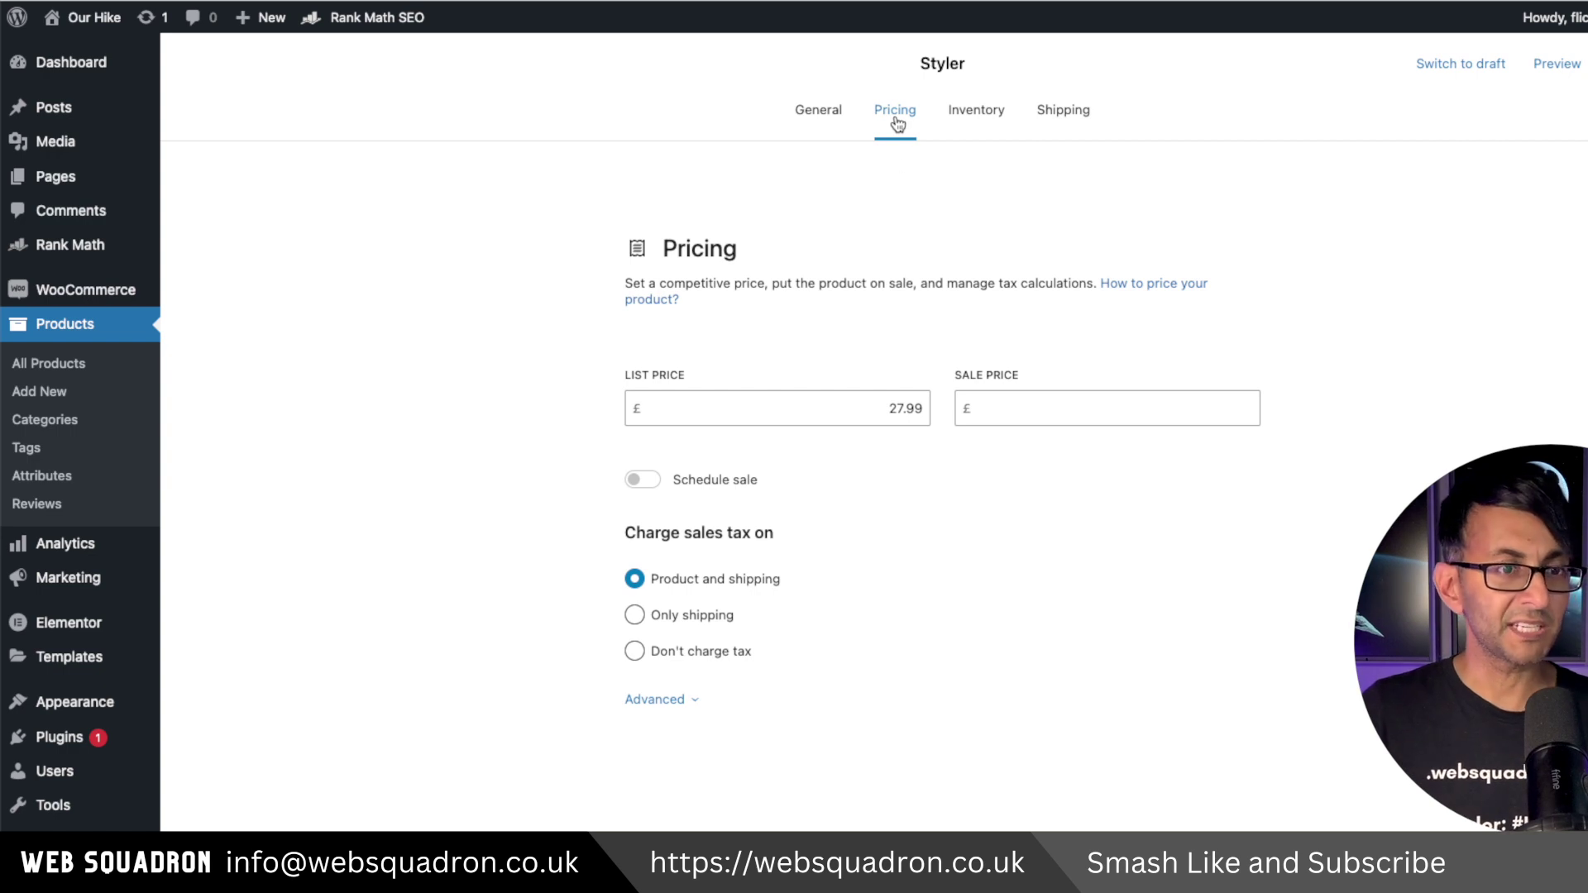
left_click(689, 701)
scroll(965, 673, "down", 1)
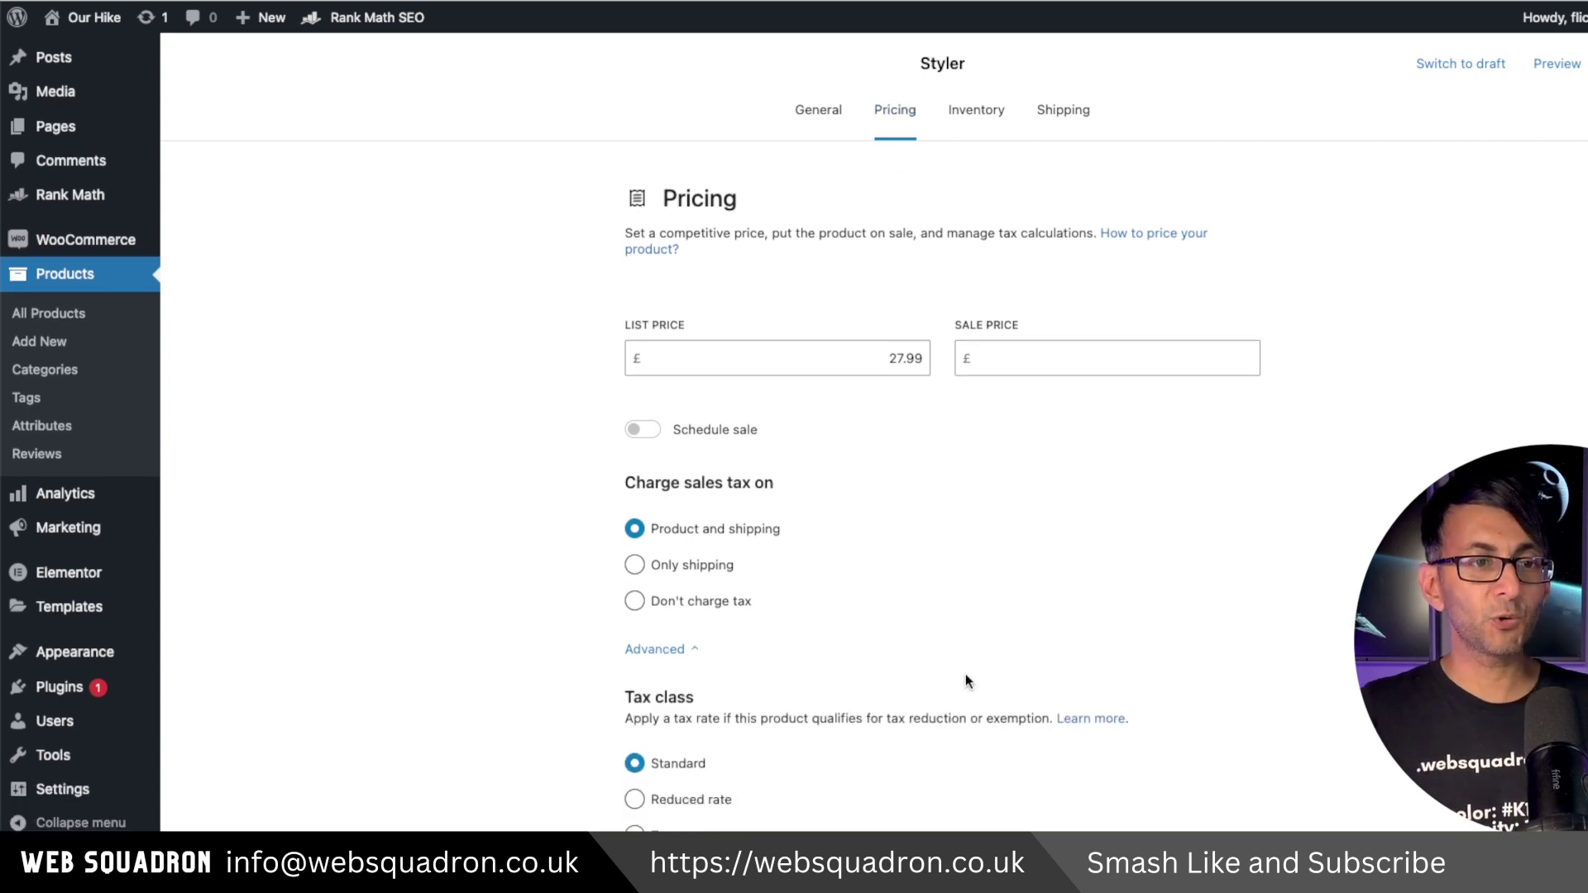
scroll(965, 673, "down", 3)
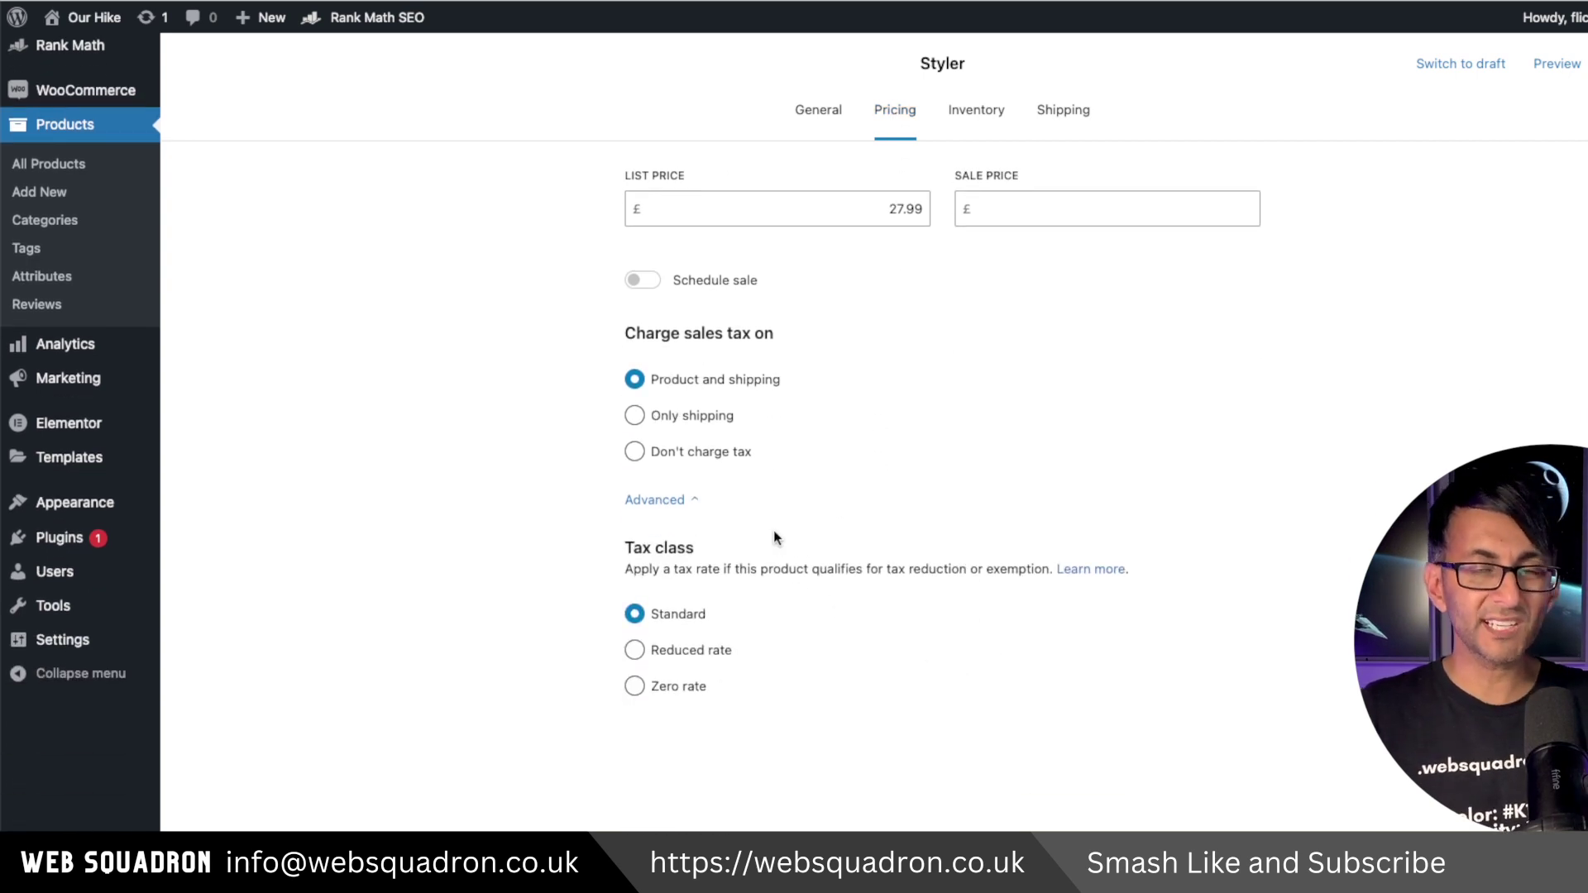
scroll(774, 537, "up", 2)
scroll(772, 463, "up", 2)
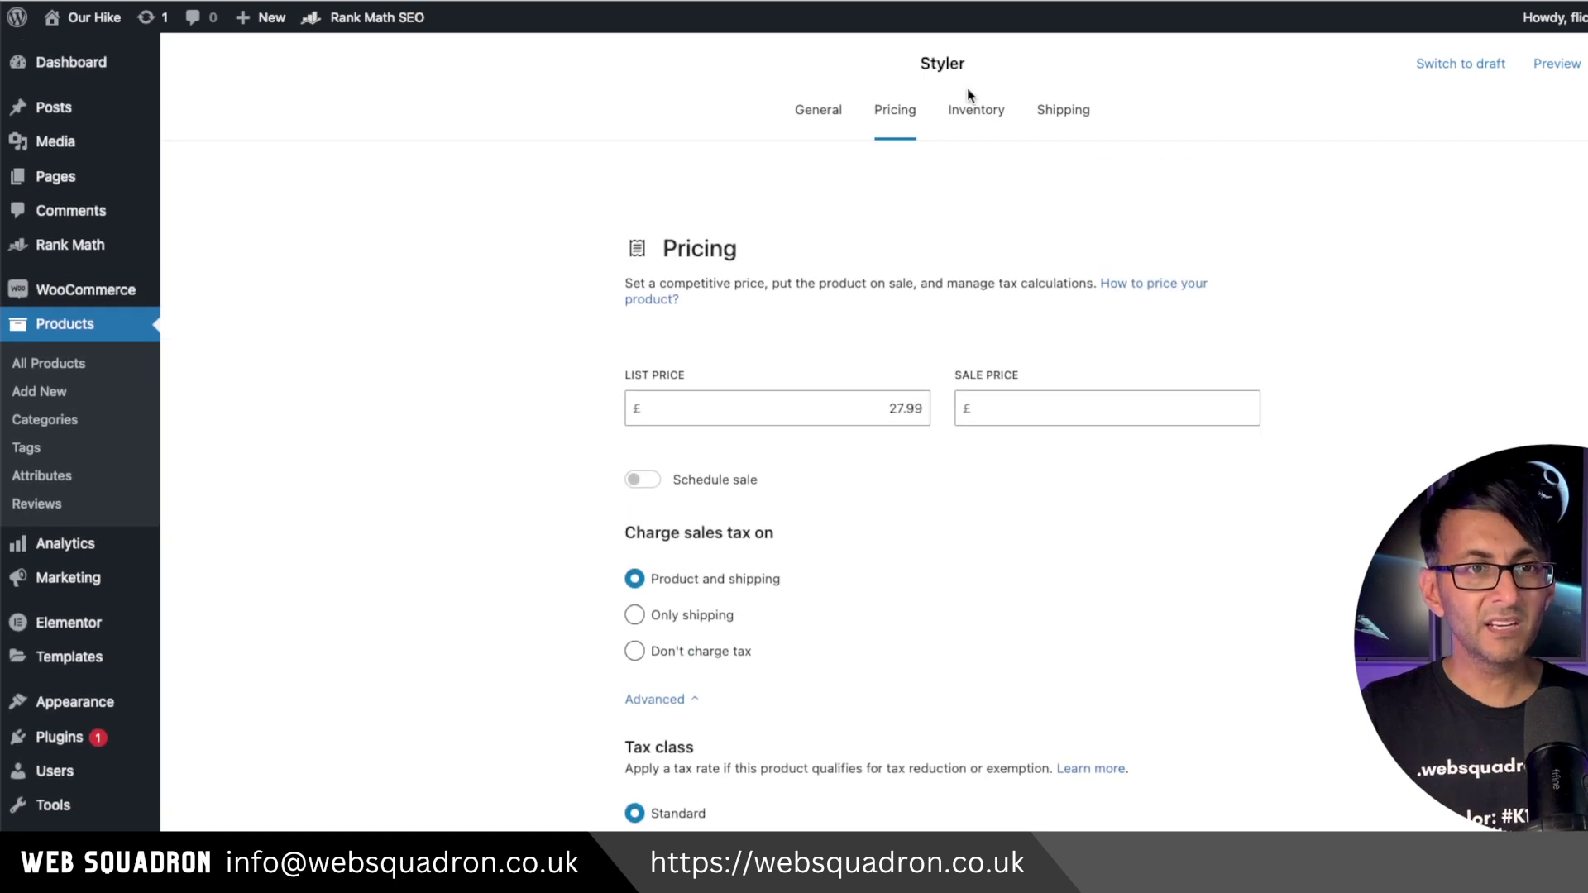
left_click(976, 113)
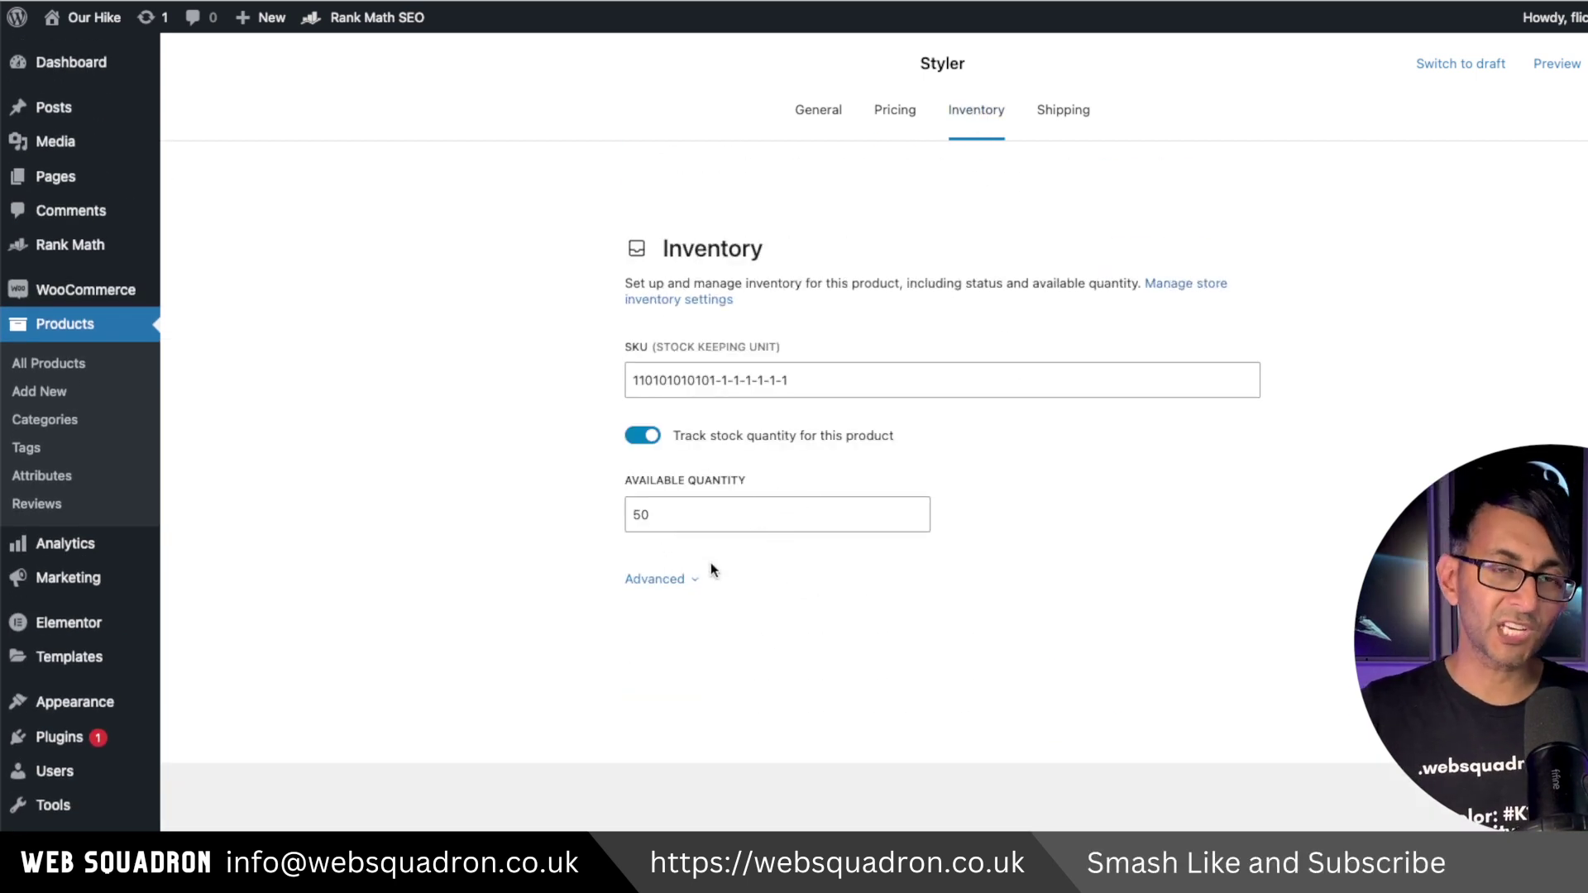
left_click(698, 581)
scroll(928, 589, "down", 3)
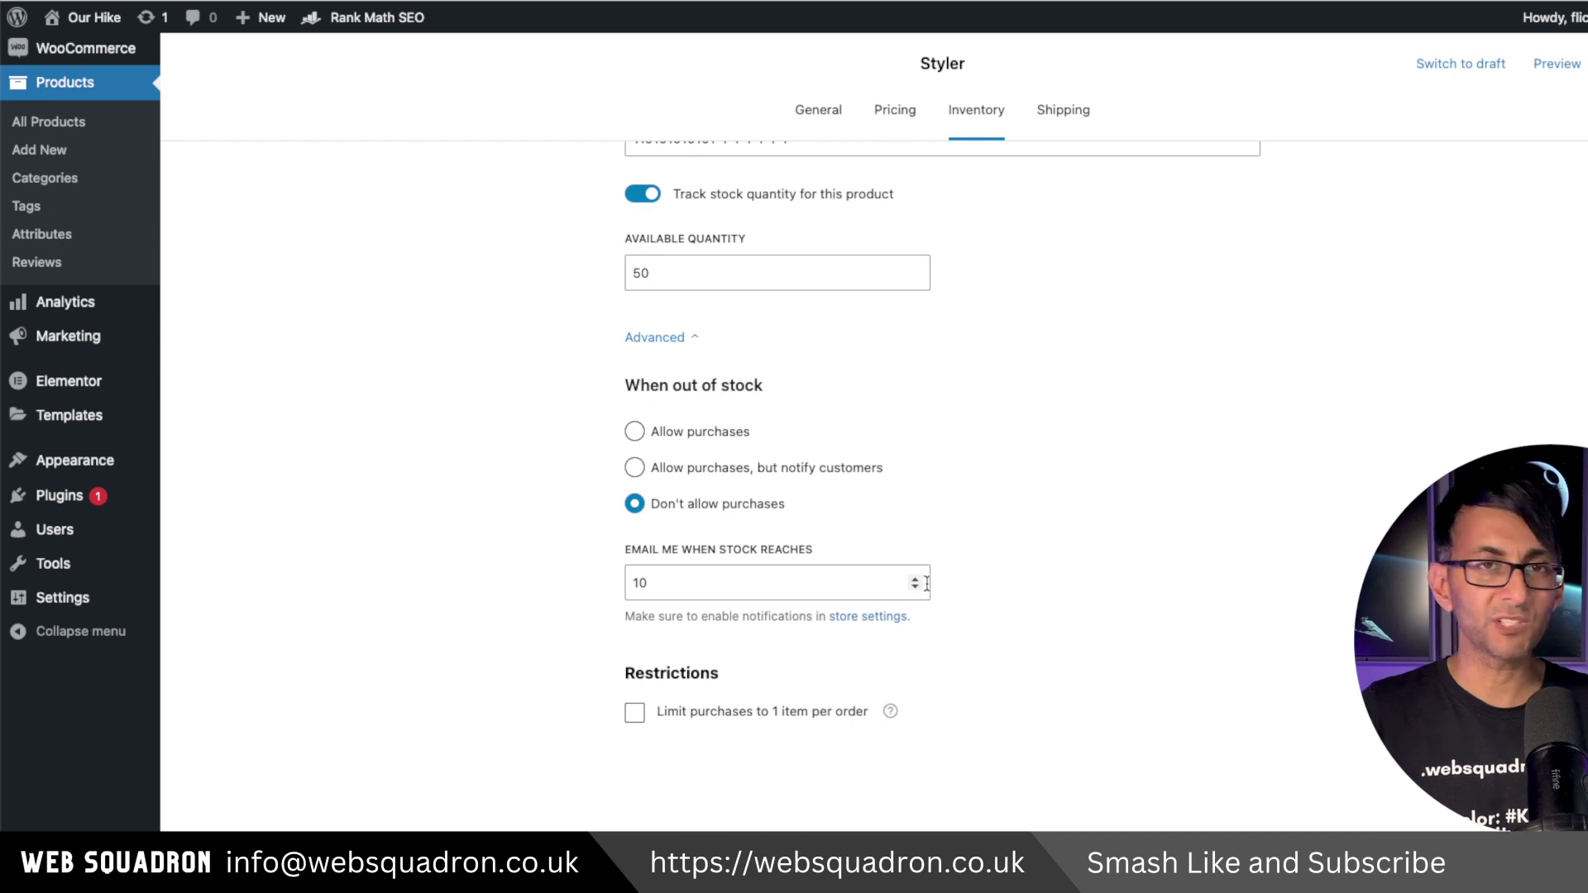
scroll(928, 587, "up", 1)
scroll(932, 592, "up", 2)
left_click(1064, 116)
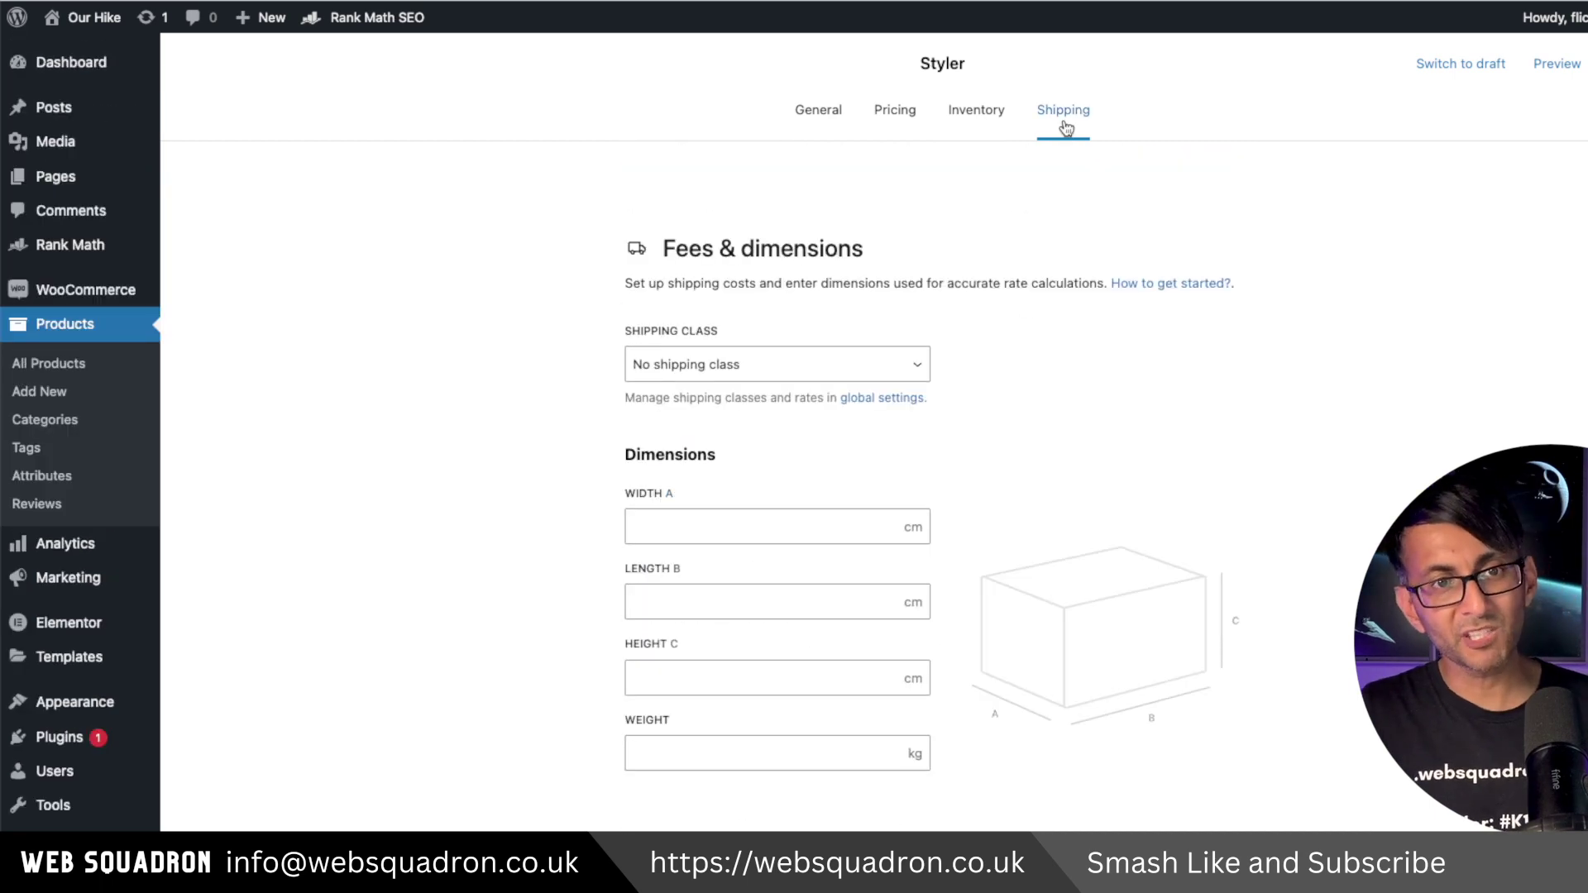
scroll(1034, 562, "down", 1)
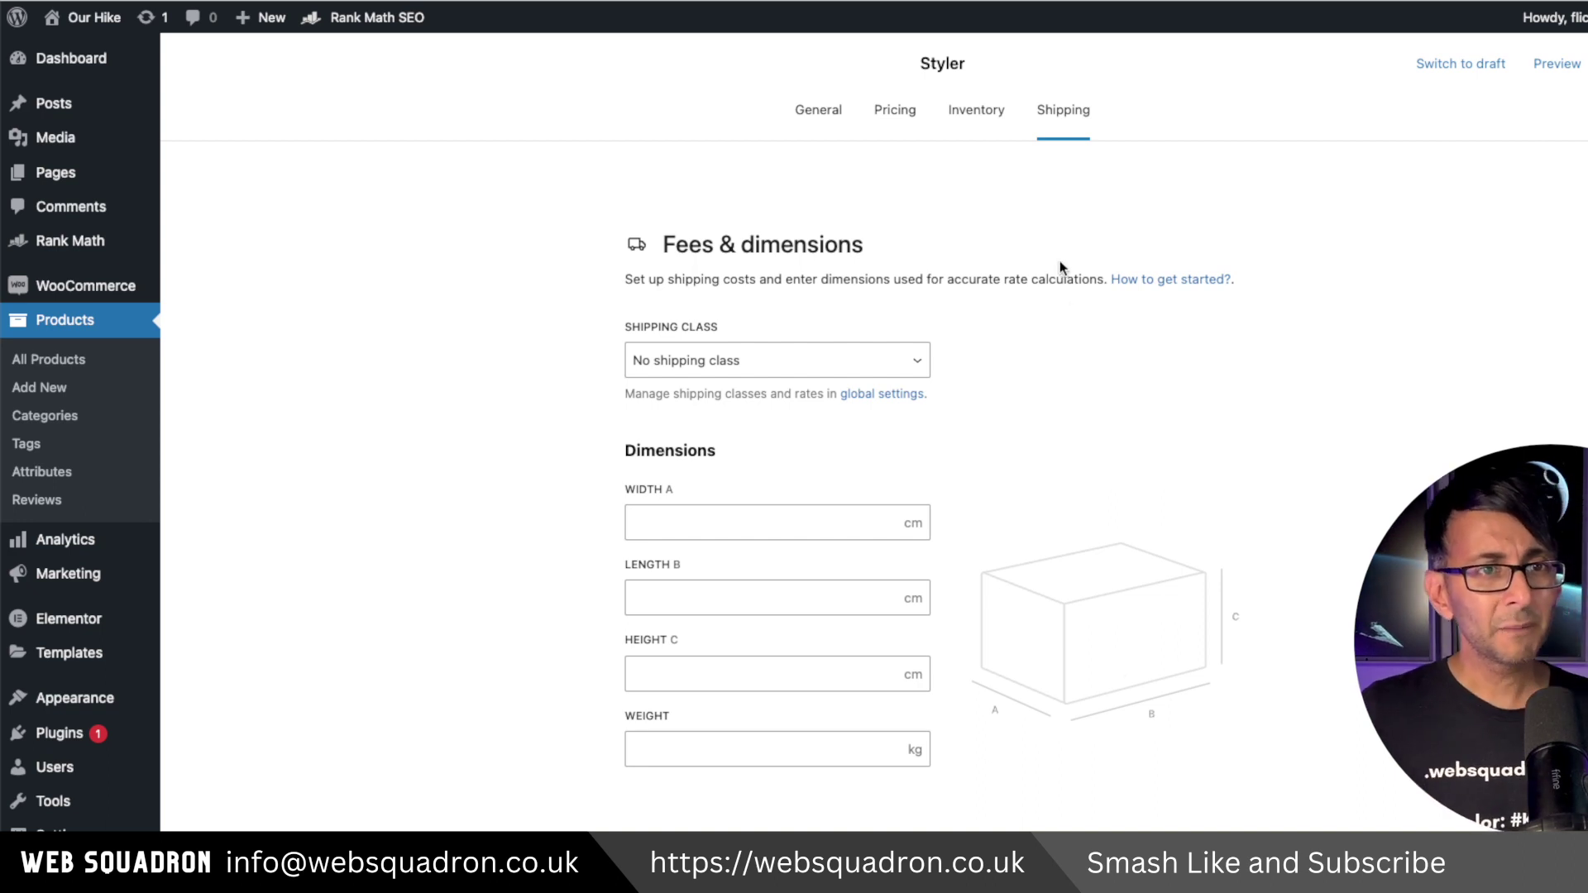
left_click(974, 110)
left_click(904, 111)
left_click(810, 129)
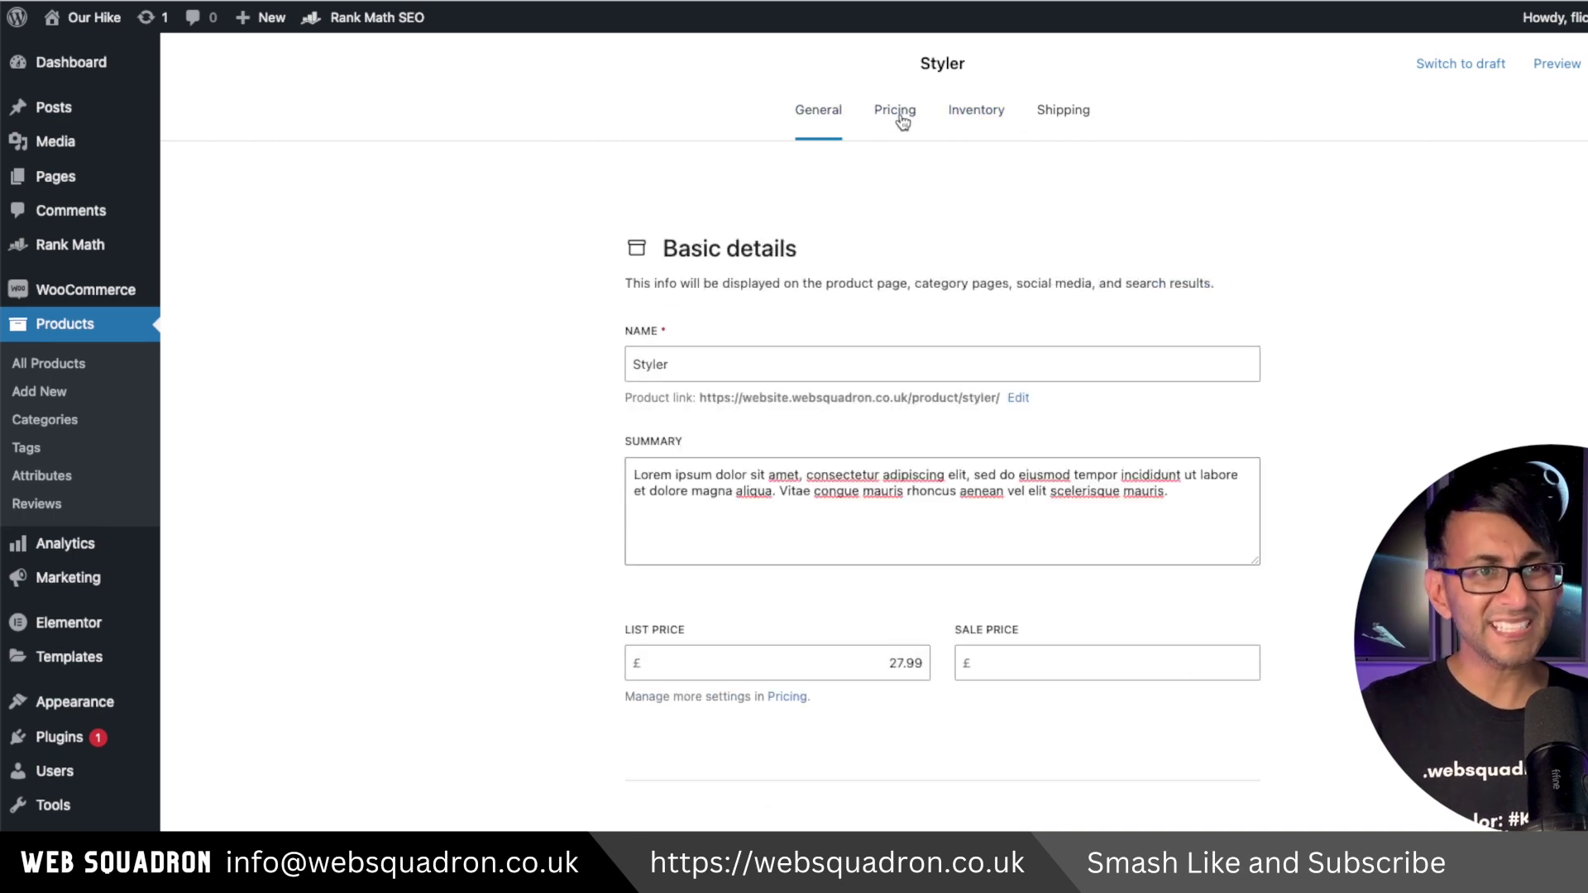
left_click(973, 115)
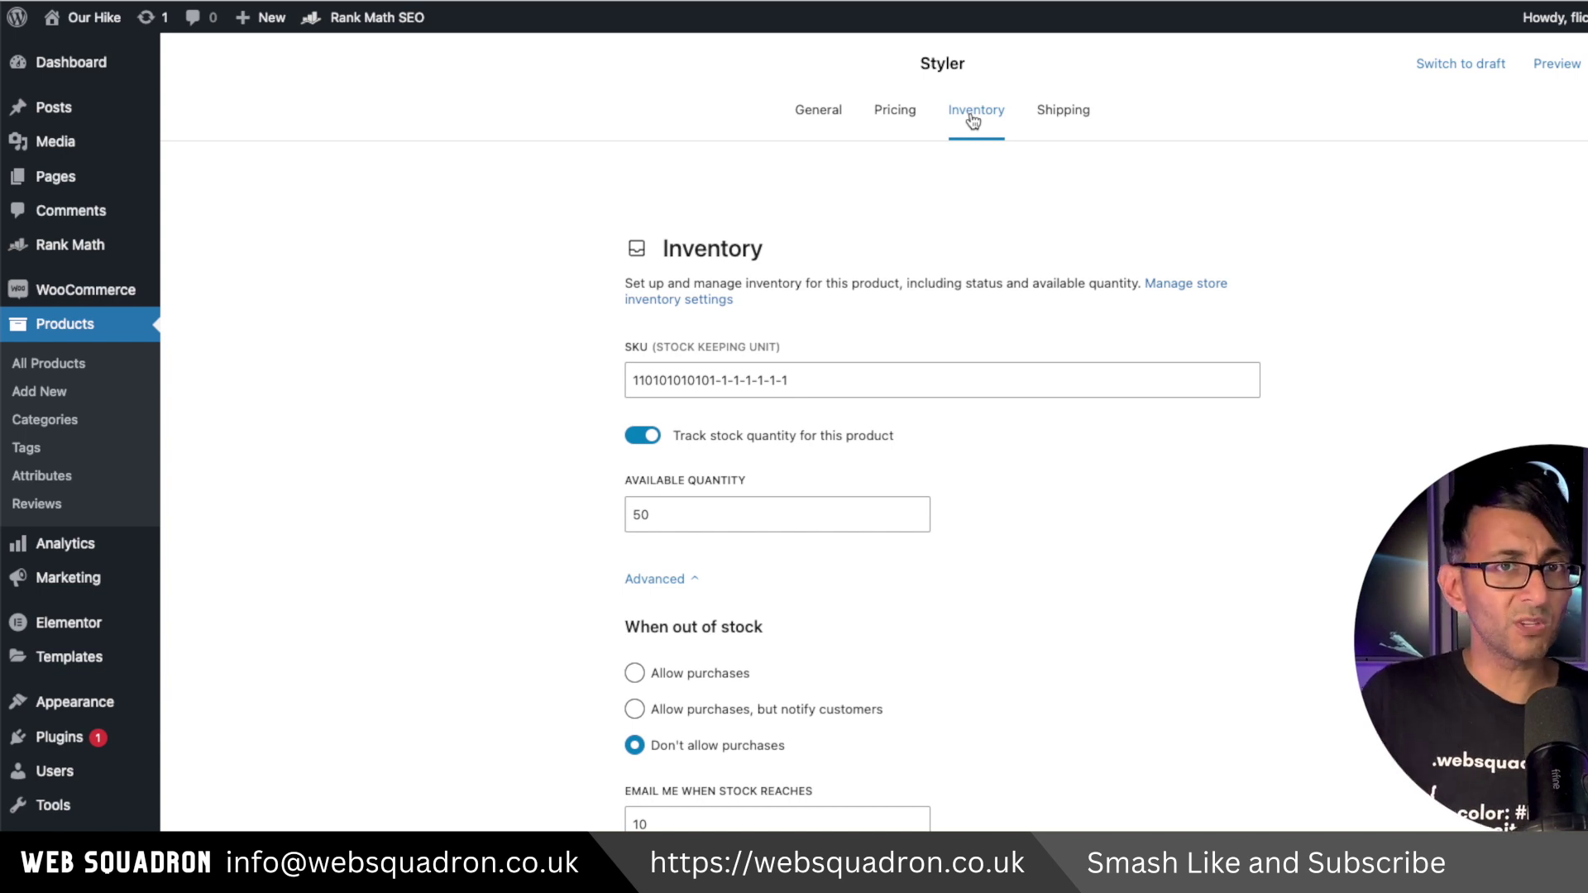
left_click(812, 110)
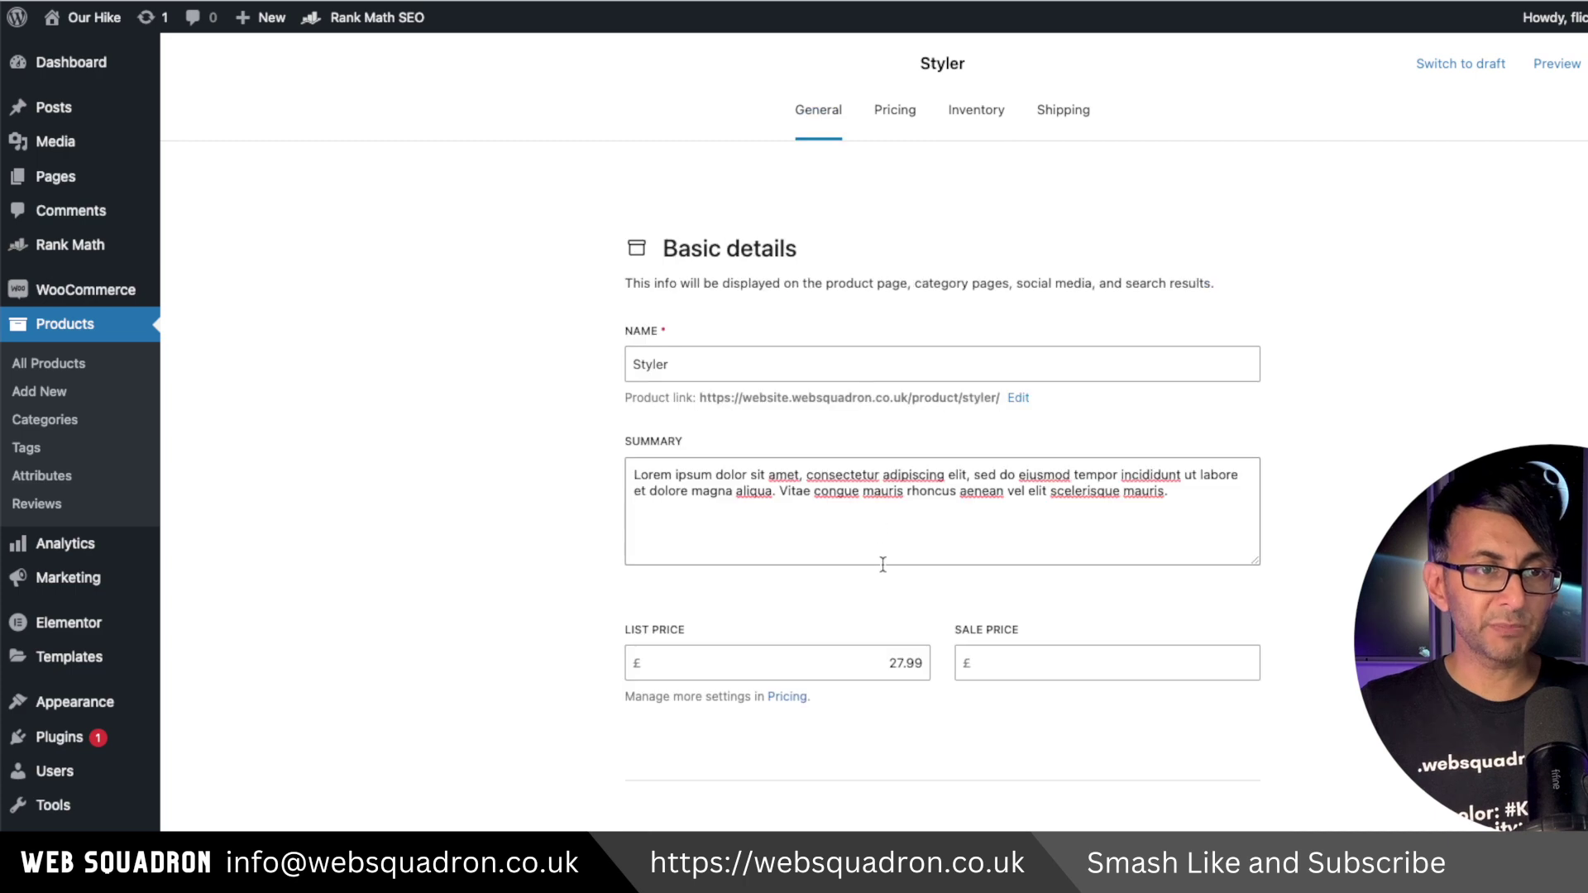
scroll(882, 564, "down", 5)
scroll(824, 617, "down", 3)
scroll(824, 617, "down", 2)
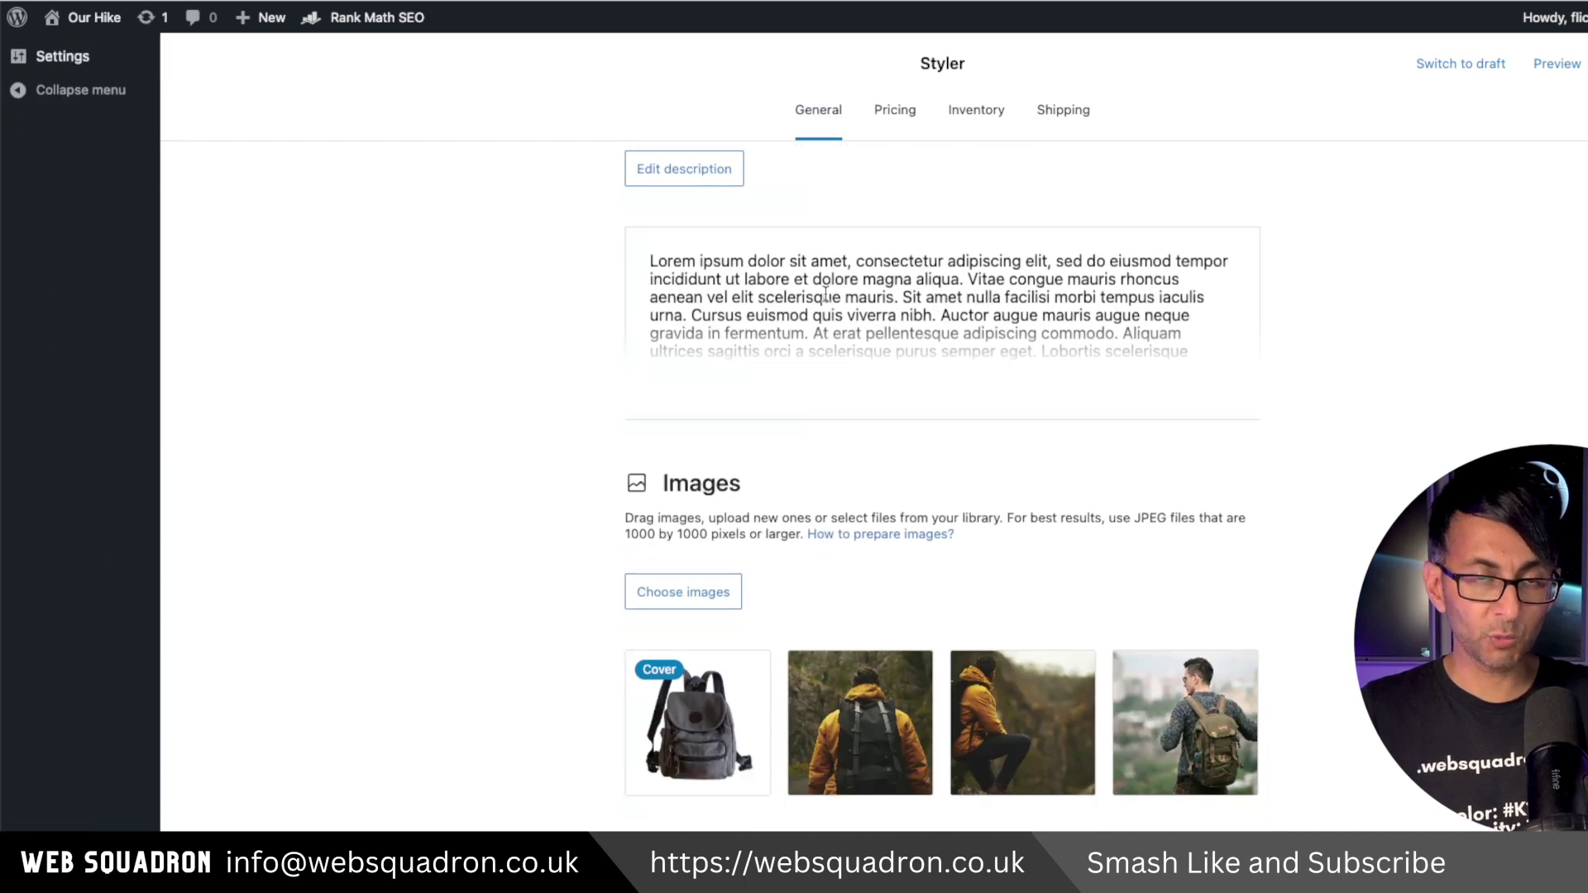
scroll(772, 329, "up", 2)
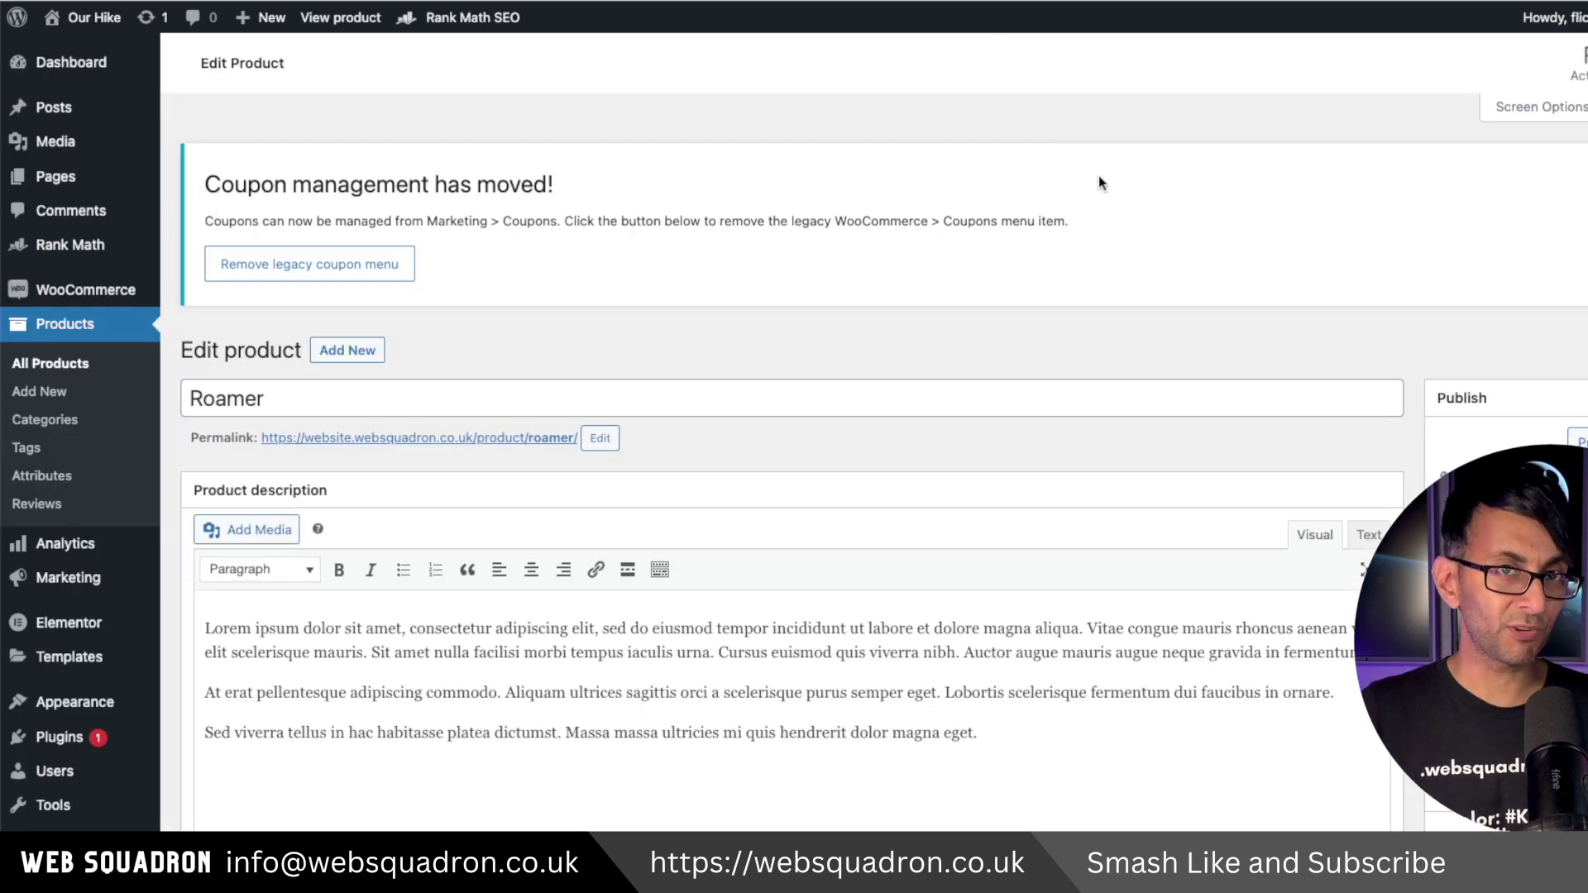
Step: Inspect Roamer's classic editor and its Product type list, leaving the type unchanged
scroll(860, 658, "down", 5)
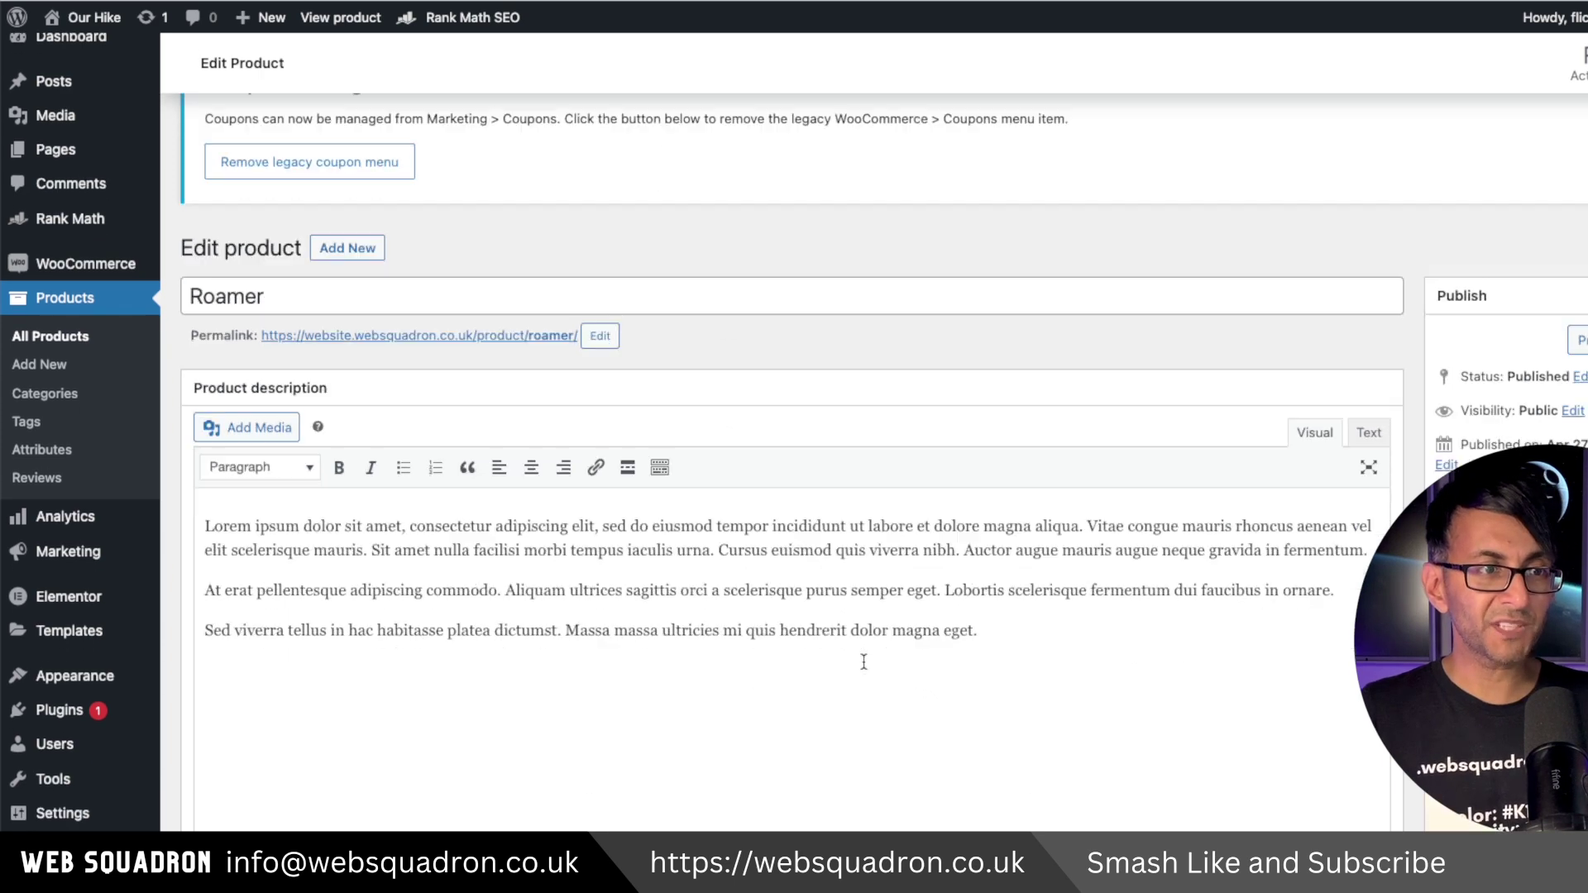
scroll(860, 658, "up", 1)
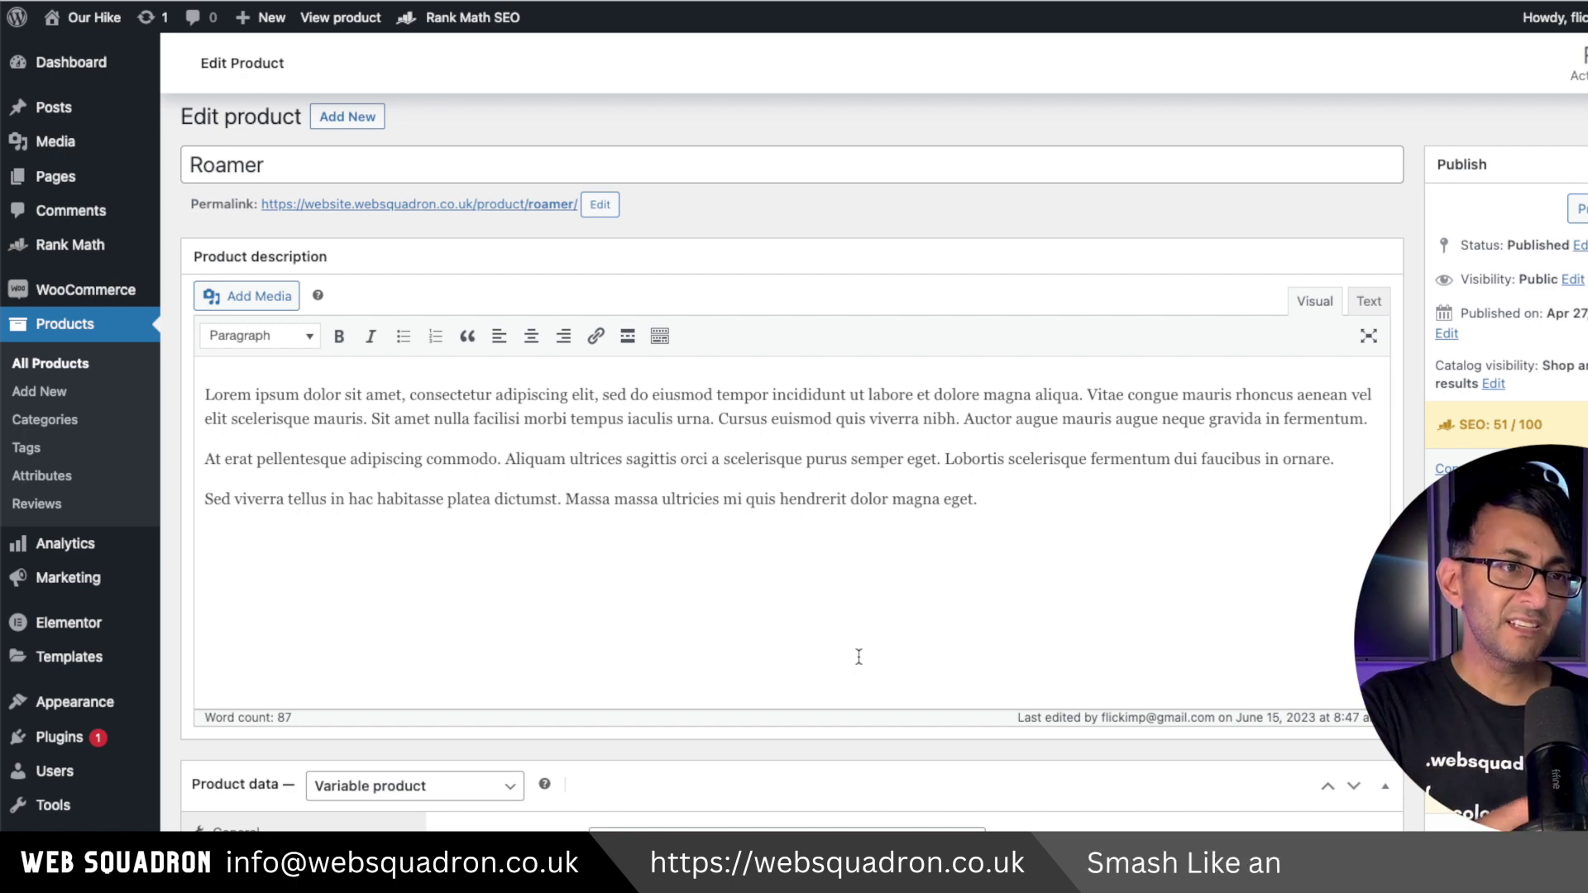
scroll(858, 657, "down", 5)
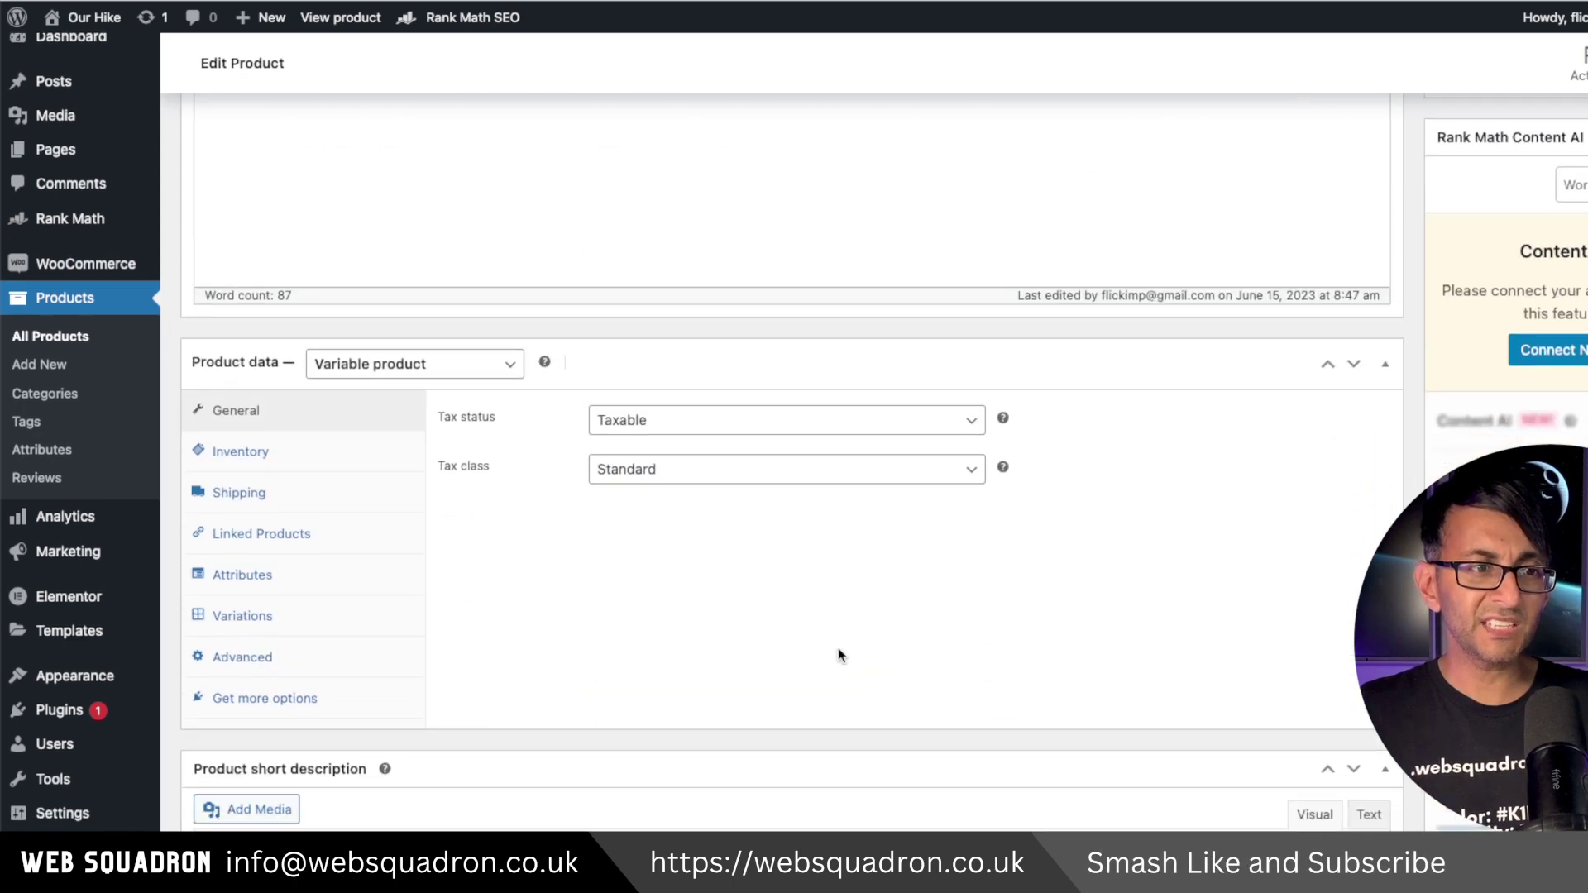
left_click(376, 364)
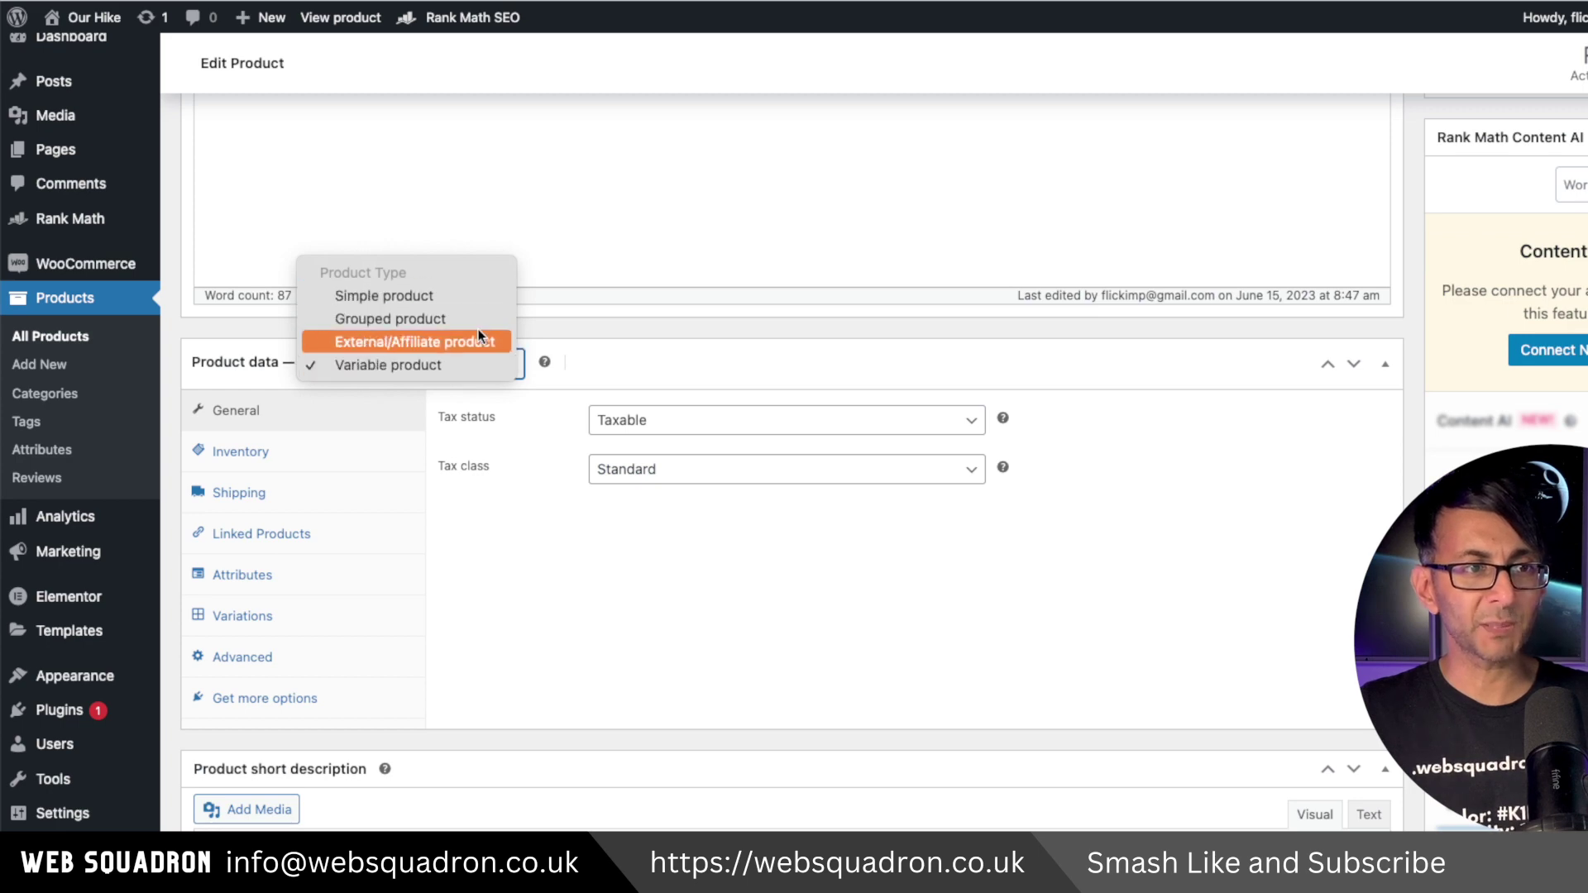
left_click(508, 617)
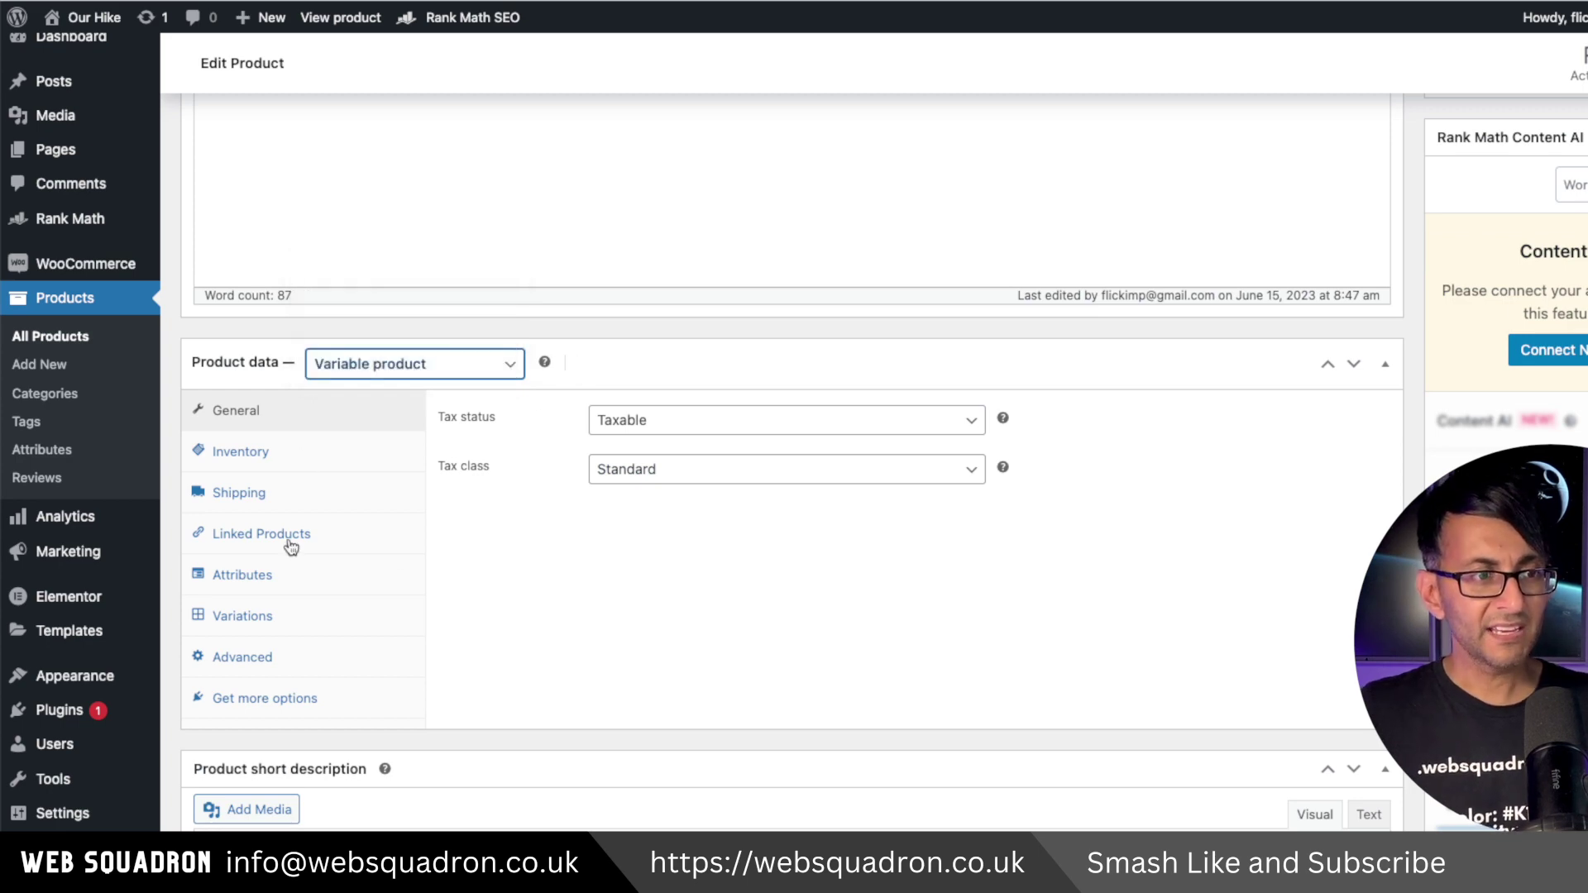
Step: Scroll through Roamer's classic page, including the Rank Math SEO score of 51/100
scroll(358, 666, "down", 3)
scroll(948, 650, "up", 4)
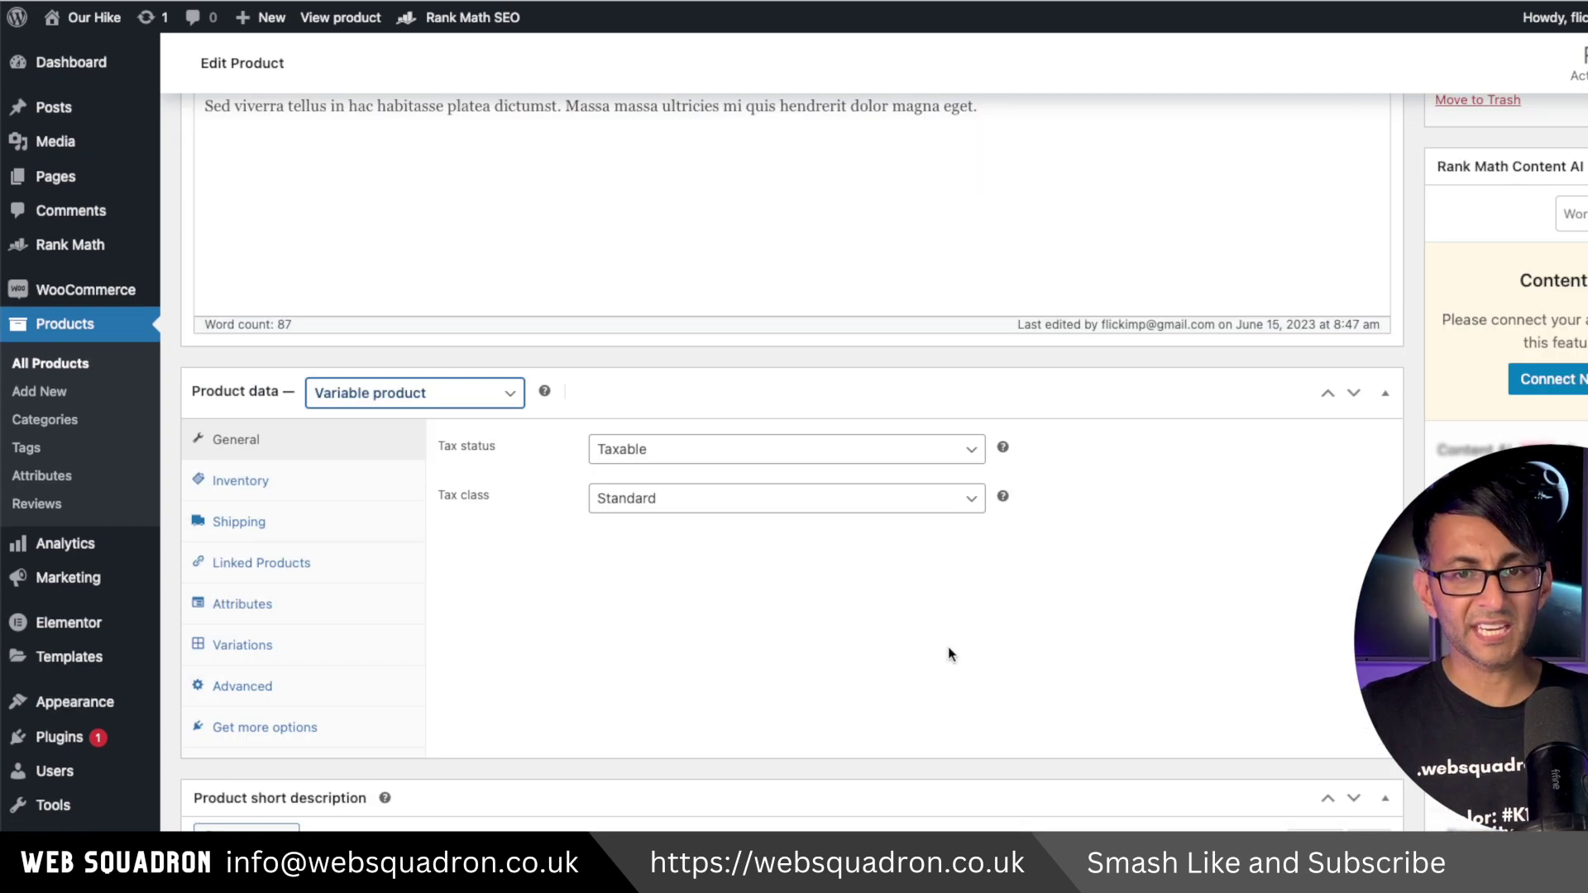
scroll(1033, 650, "up", 10)
scroll(1125, 649, "down", 10)
scroll(1125, 649, "up", 4)
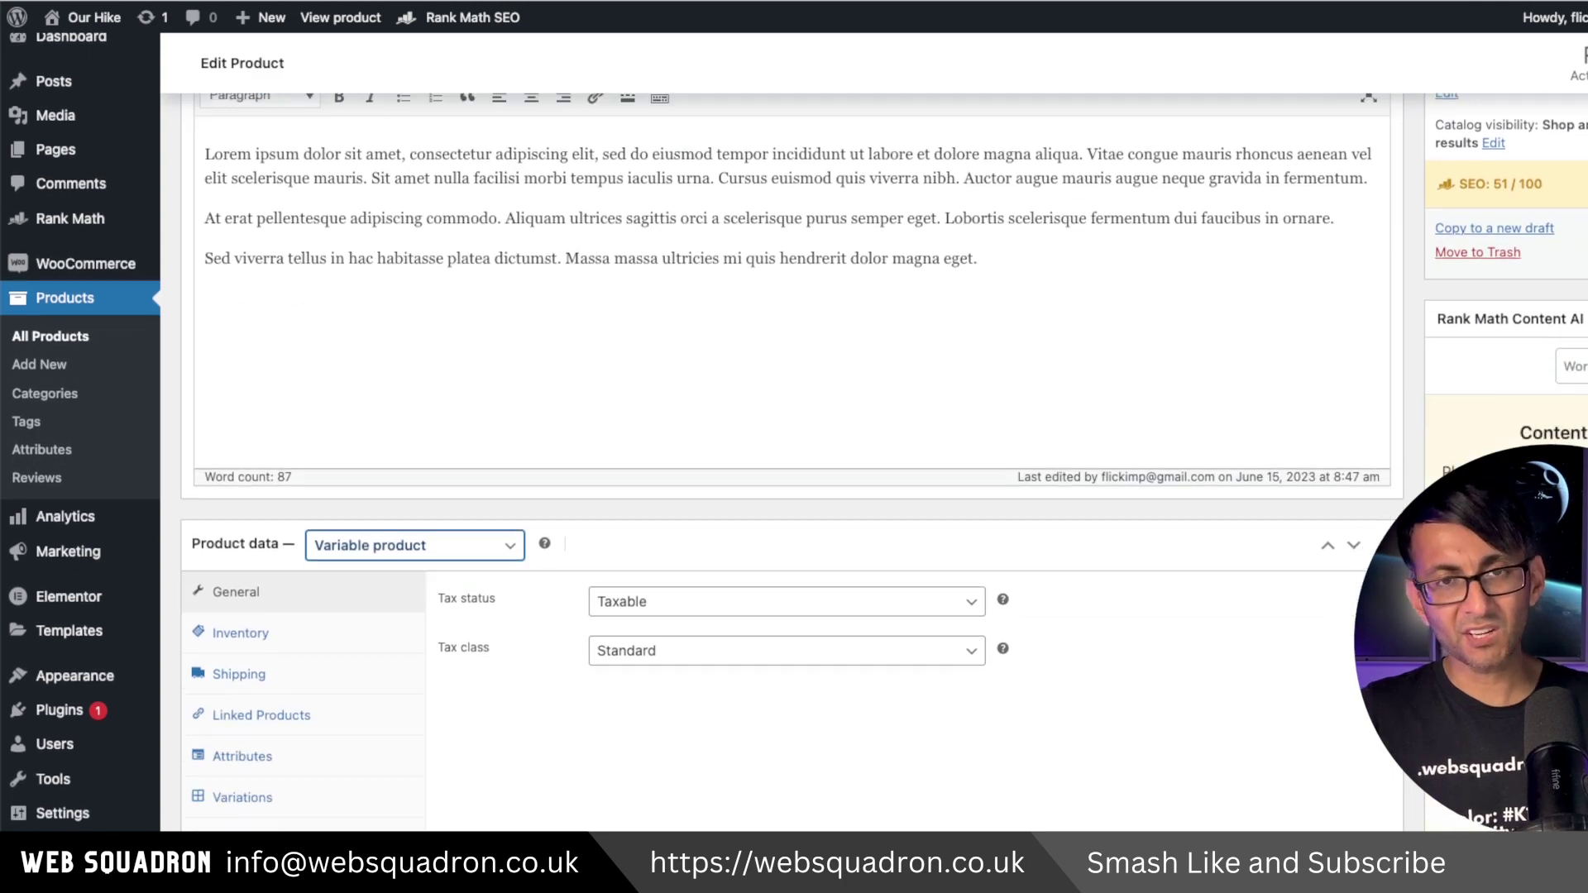
scroll(1125, 649, "down", 10)
scroll(1040, 718, "up", 5)
scroll(1040, 718, "up", 3)
scroll(1039, 717, "up", 2)
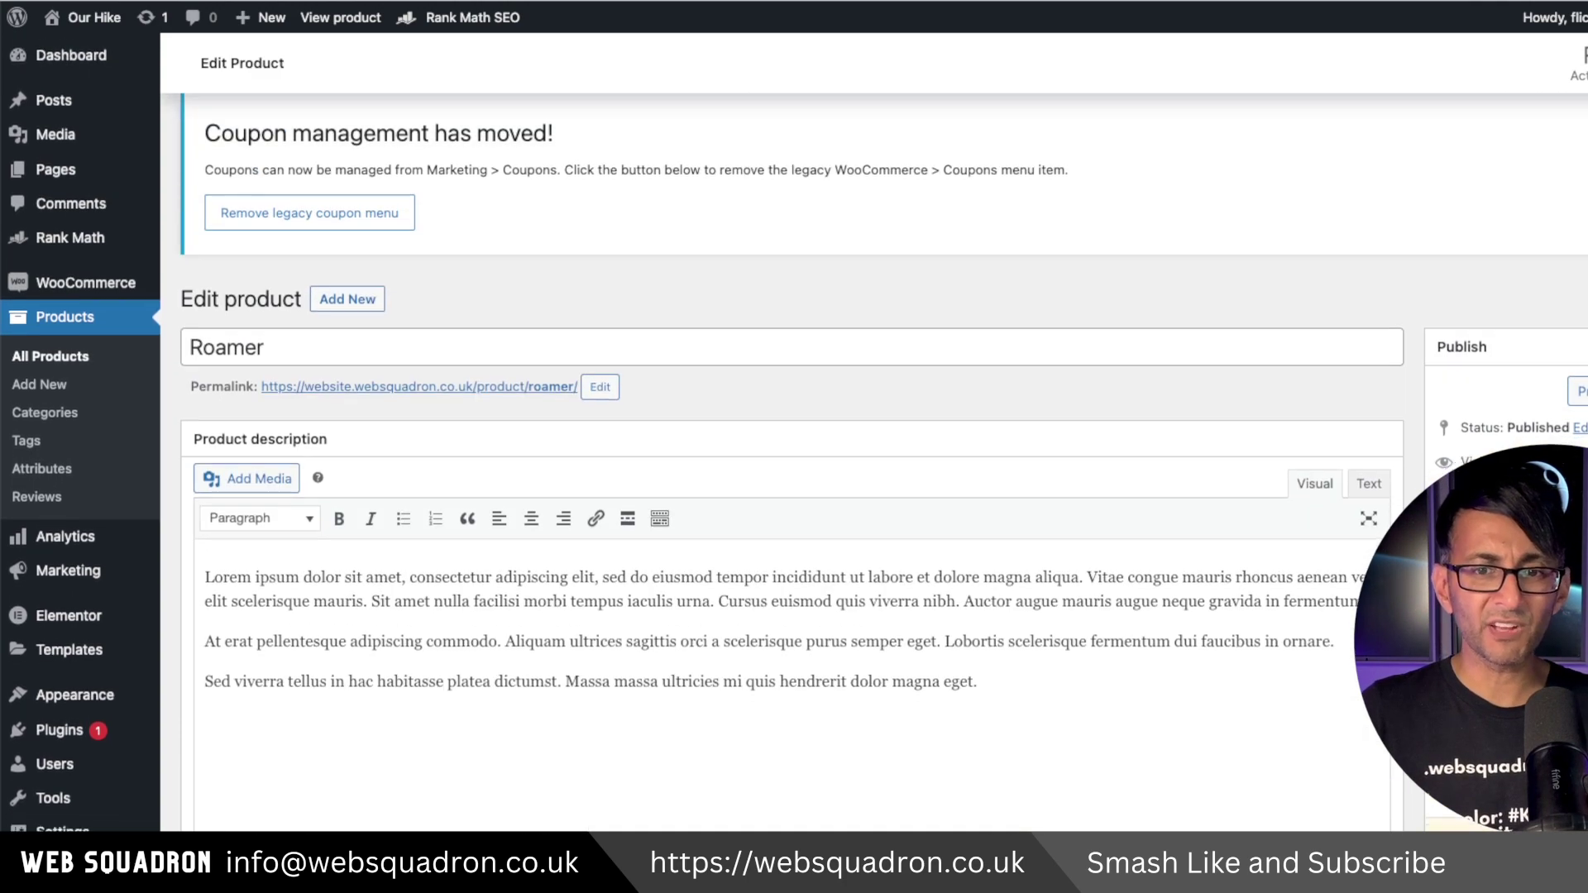
scroll(1040, 718, "down", 10)
scroll(531, 672, "down", 10)
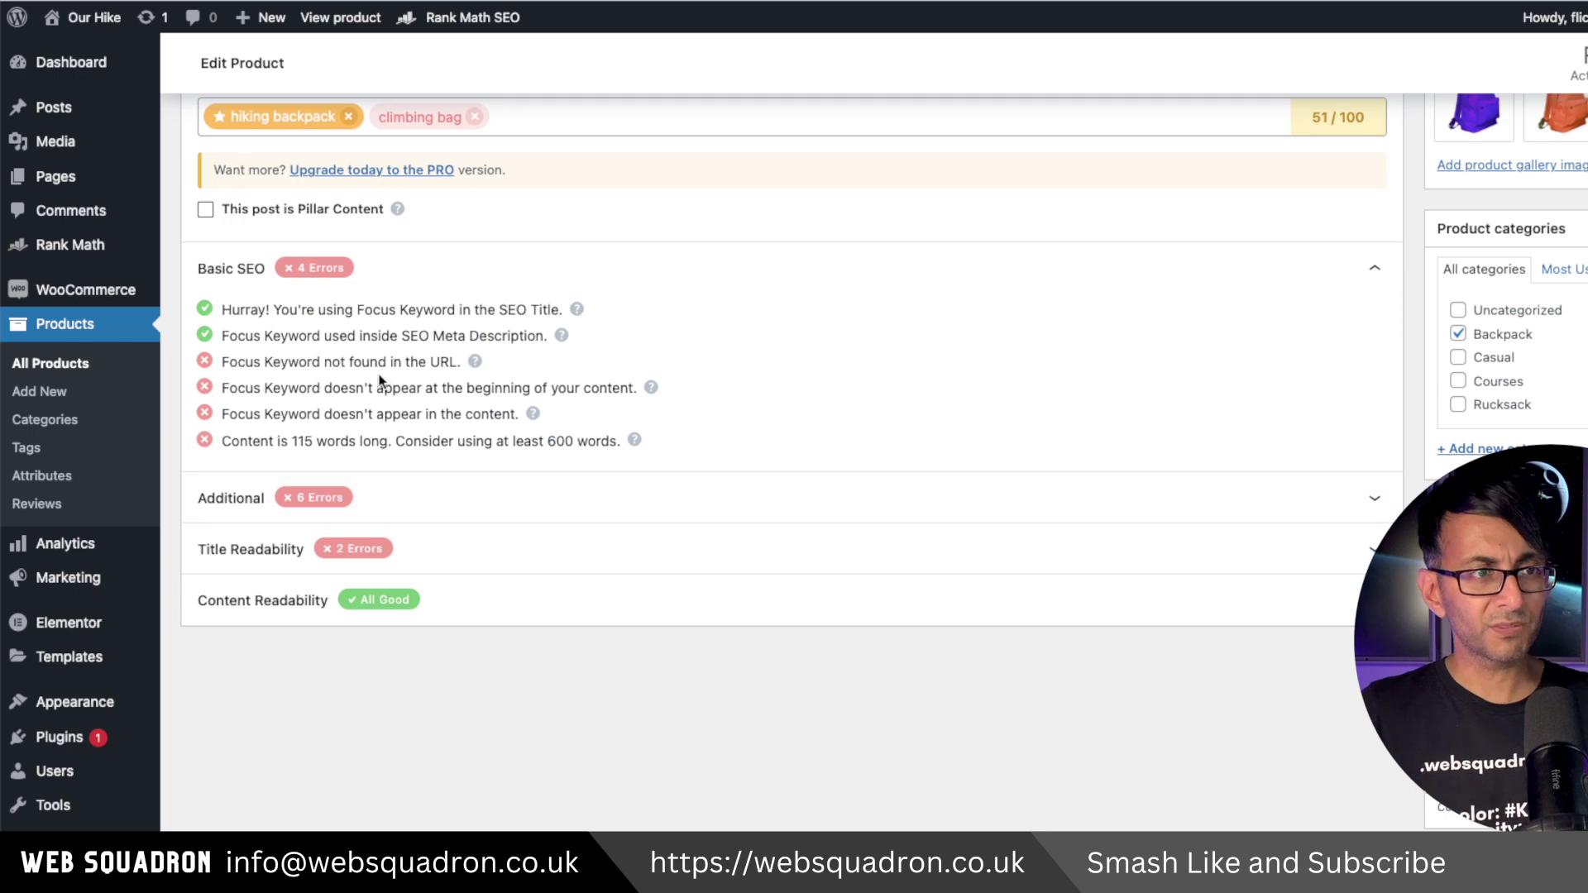
scroll(414, 465, "up", 3)
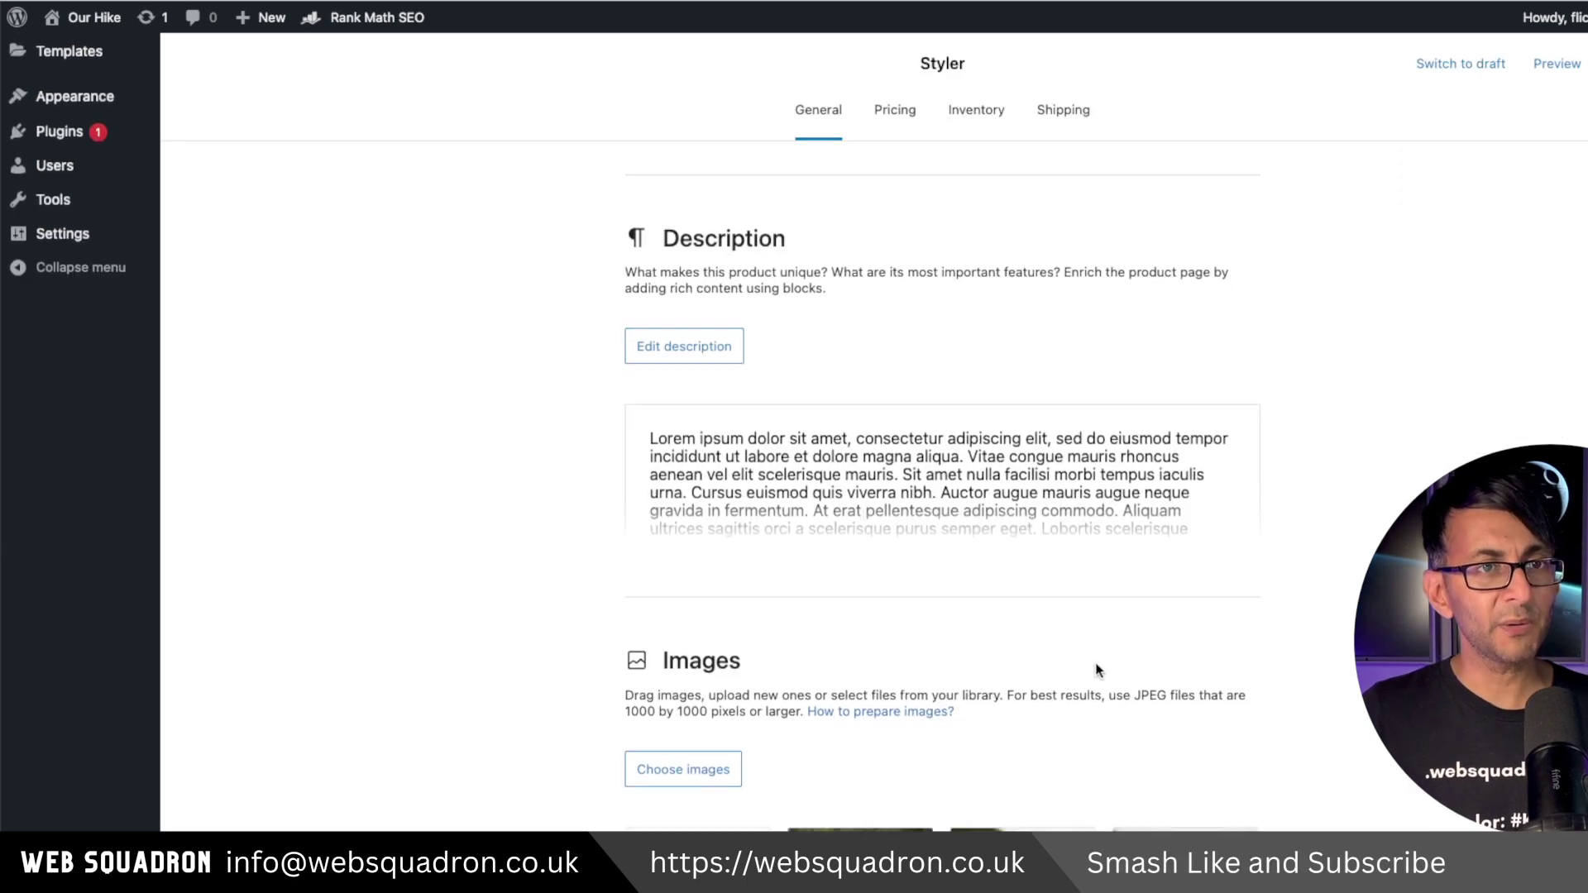
scroll(1154, 745, "down", 8)
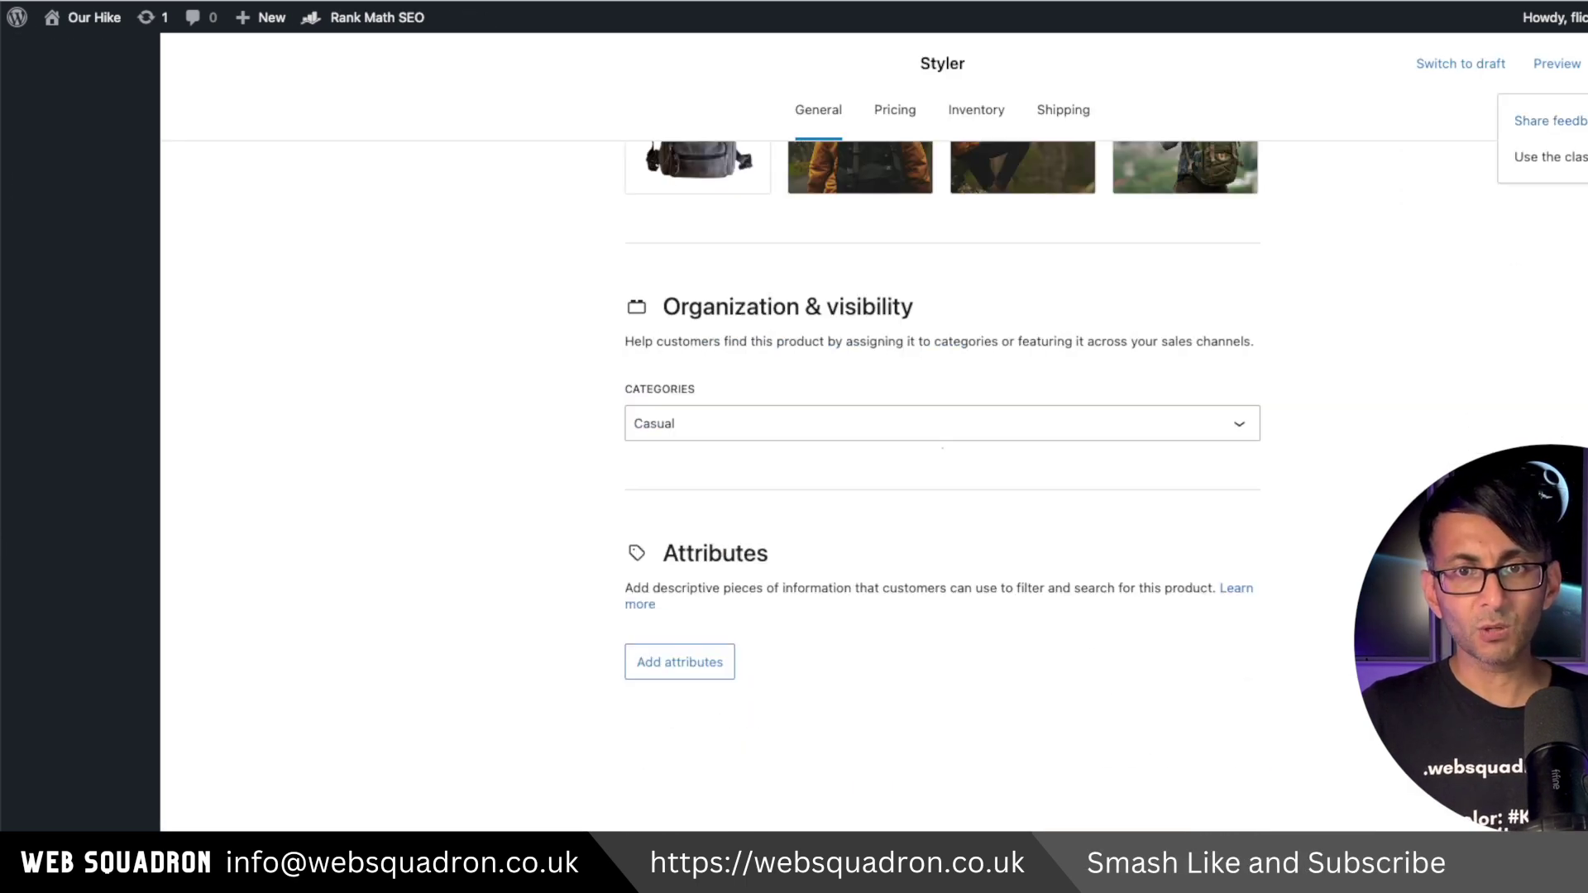
key("Escape")
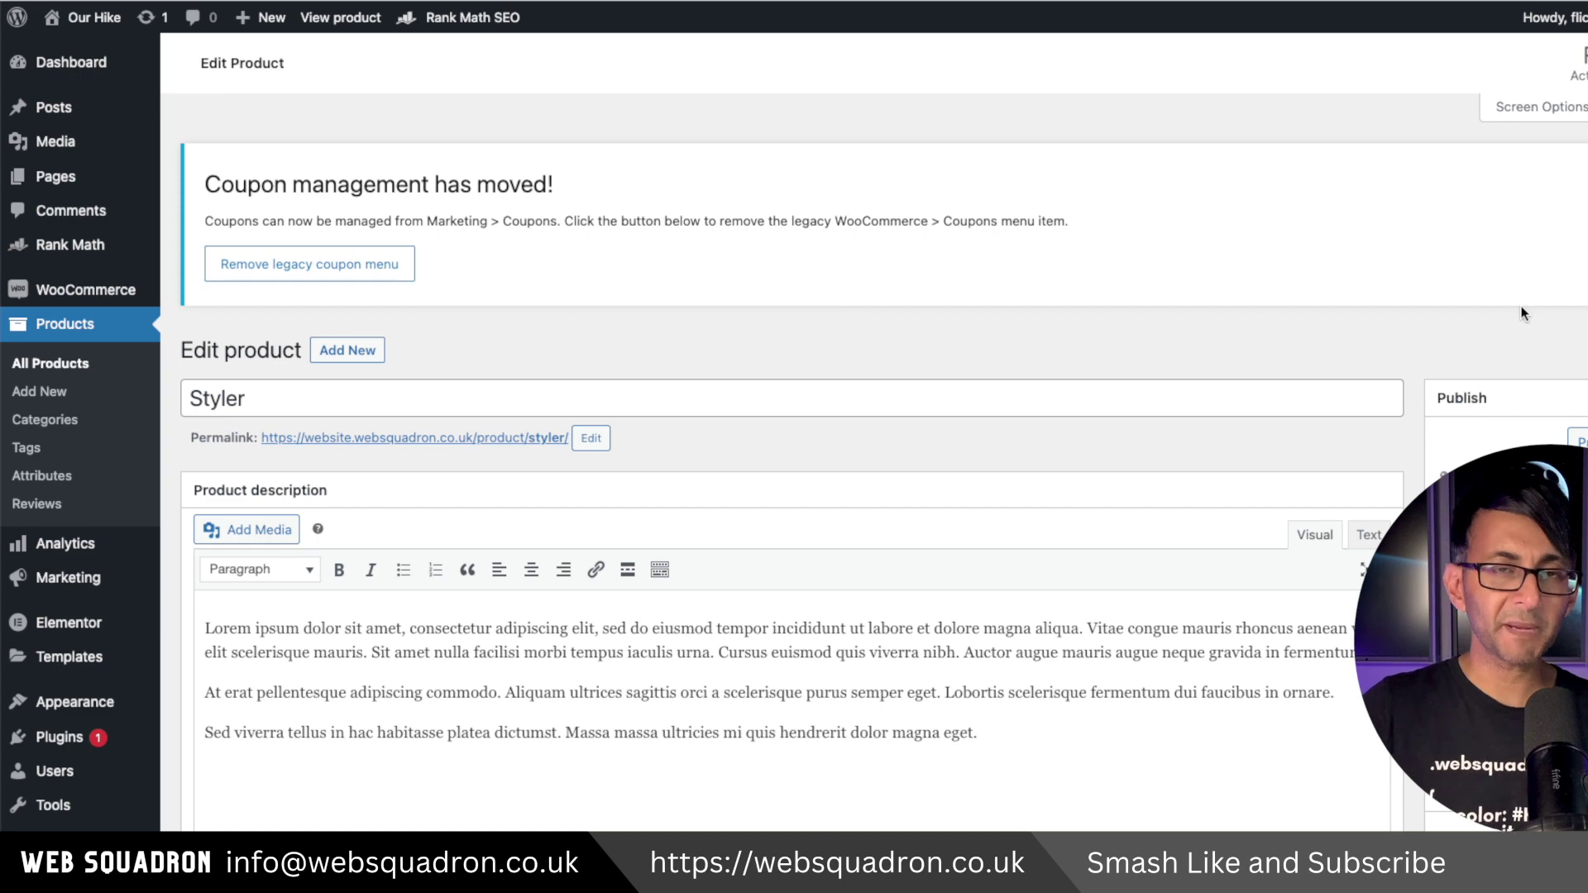
scroll(1524, 313, "down", 3)
scroll(1525, 313, "up", 3)
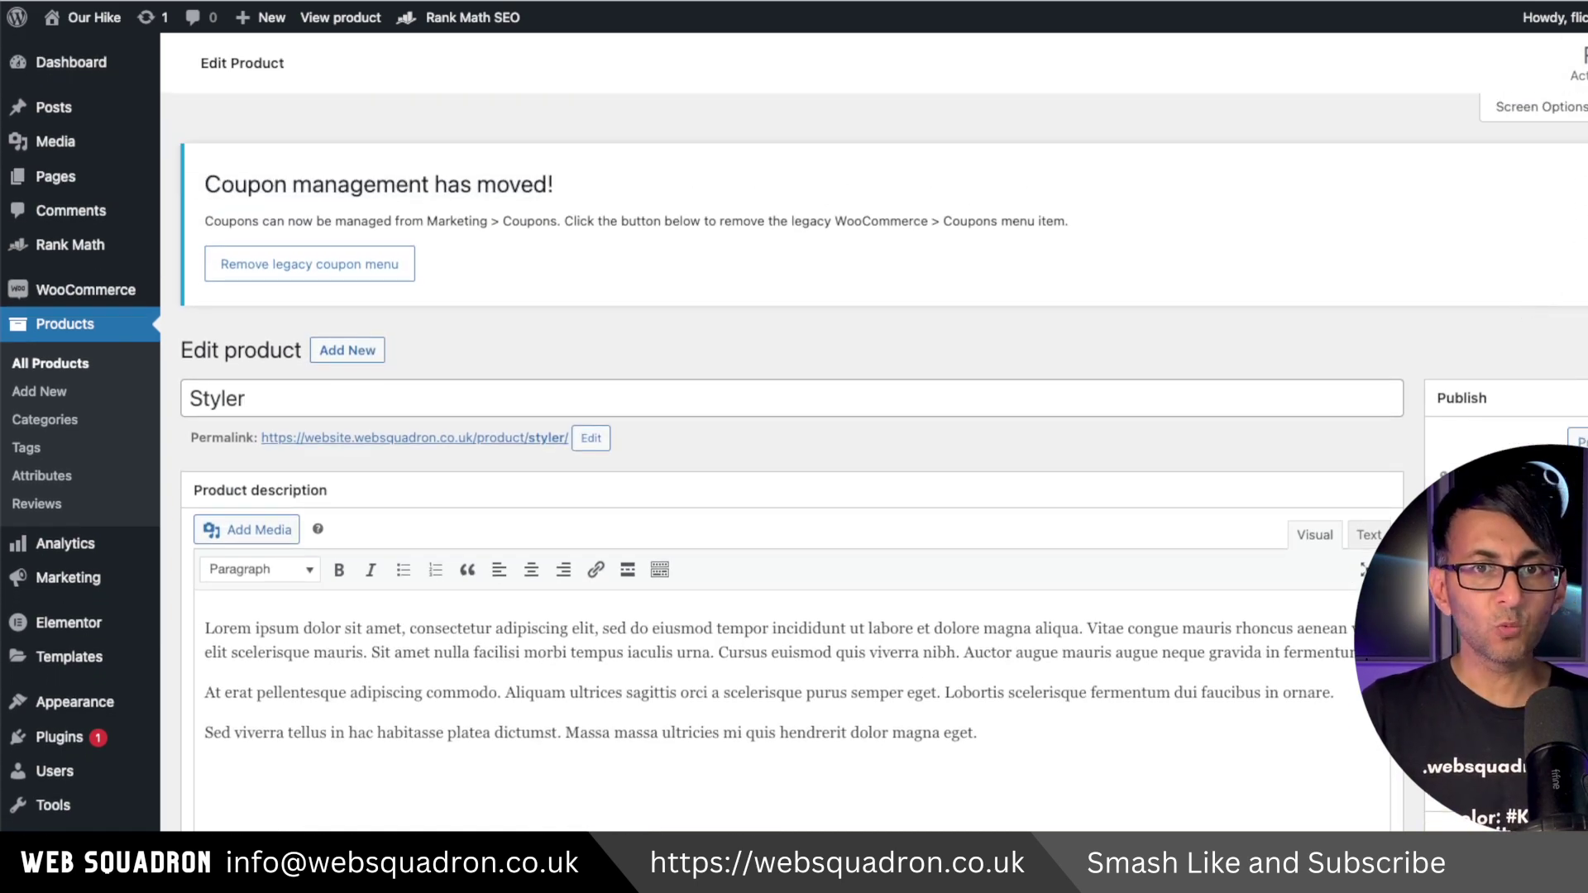
left_click(1540, 107)
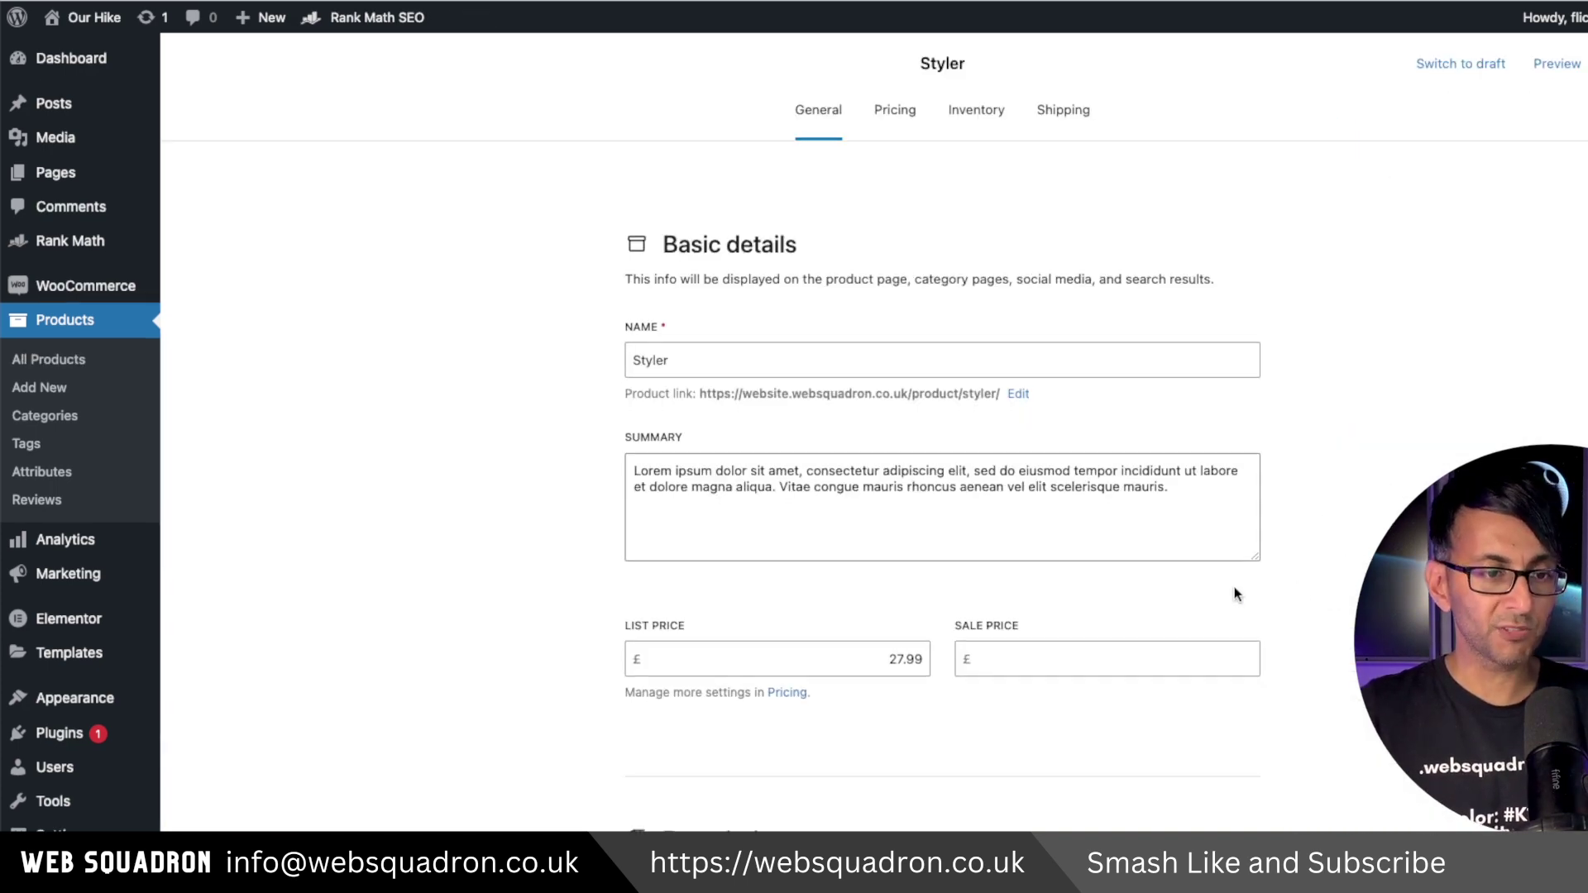
scroll(1234, 587, "down", 8)
scroll(914, 762, "down", 8)
Step: Attach a Colour attribute to Styler with the Orange, Purple and Red values
left_click(710, 666)
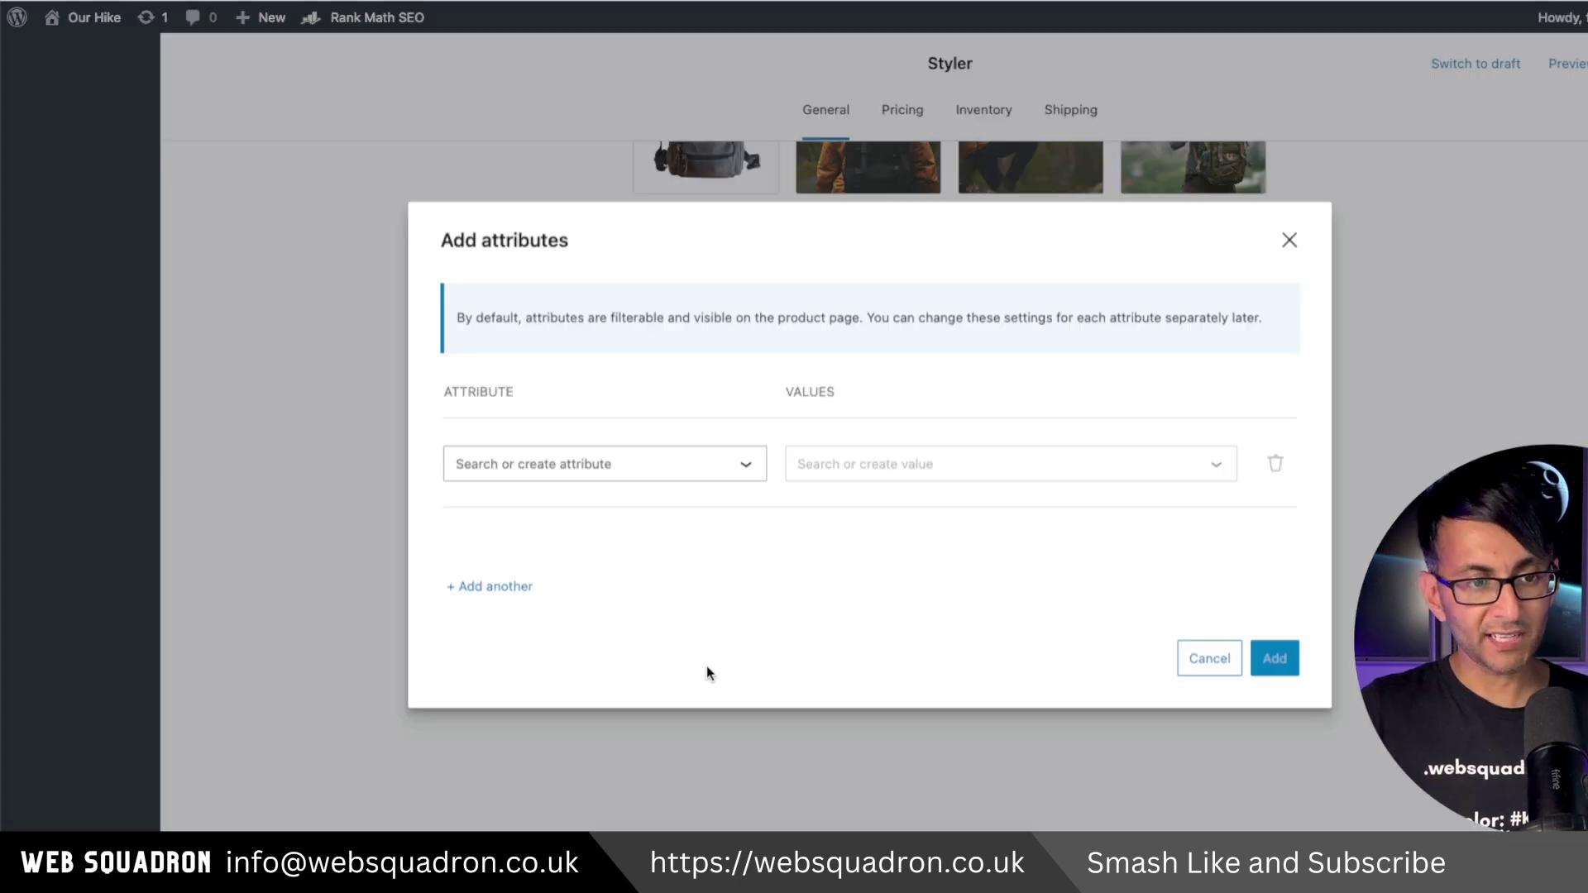
left_click(677, 447)
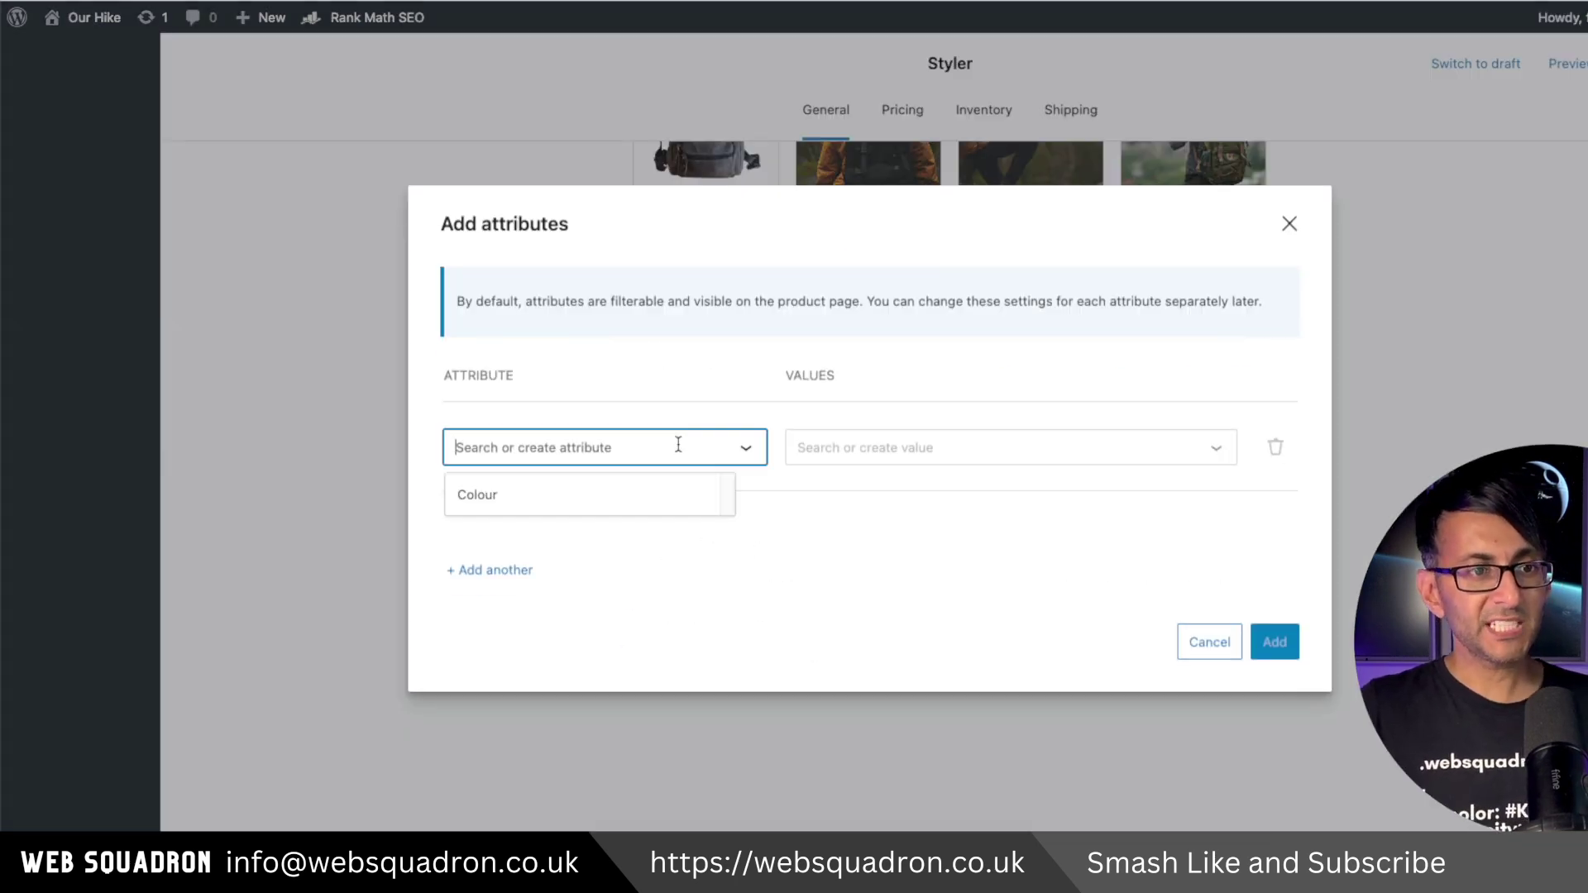
left_click(636, 488)
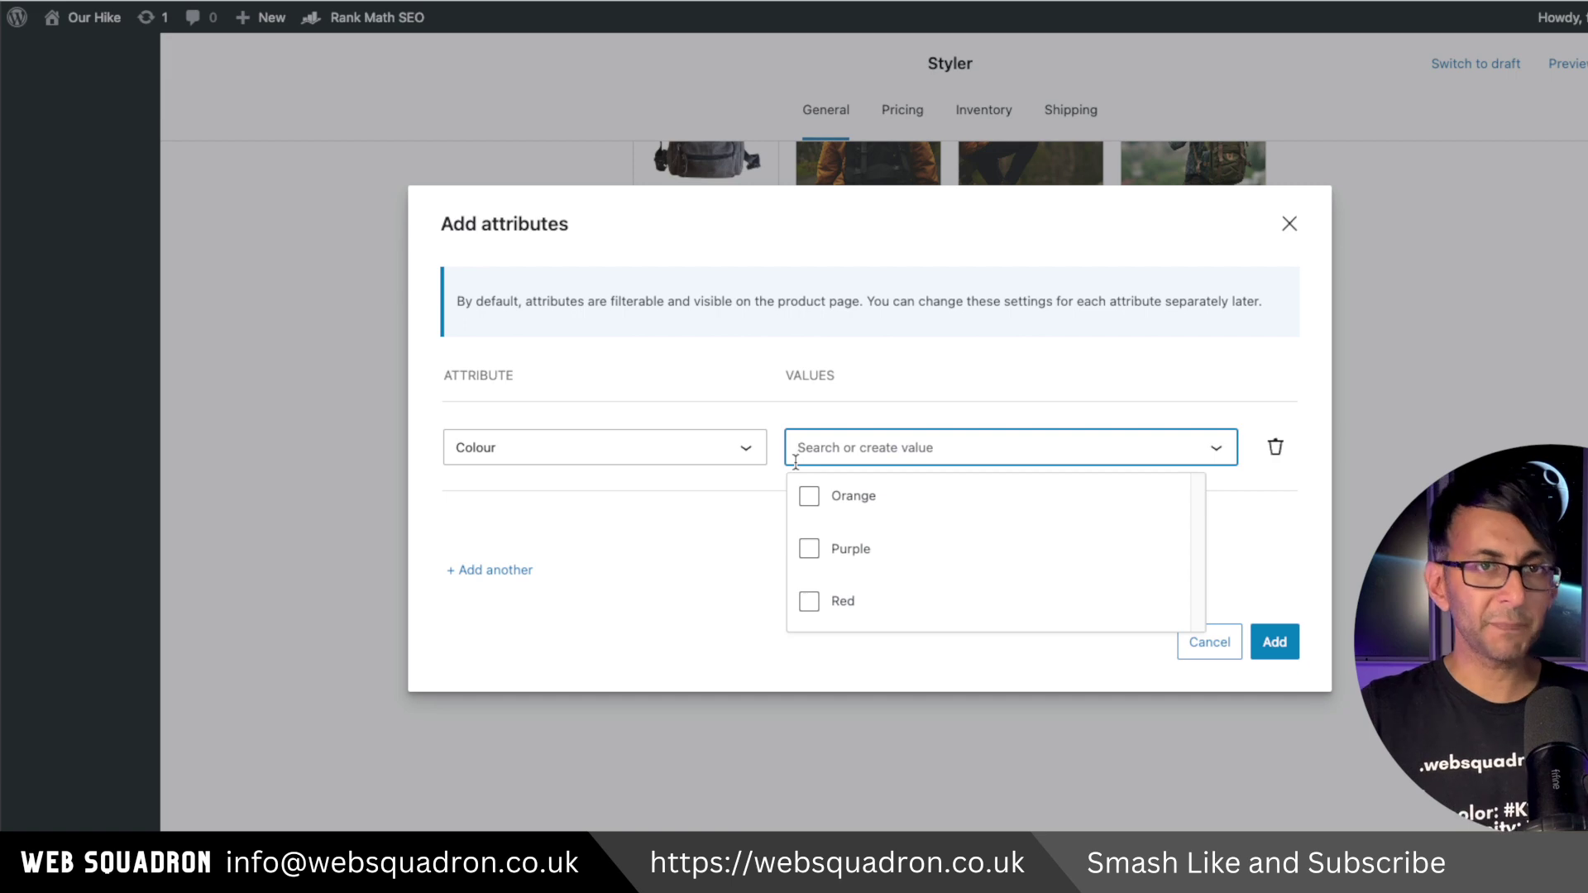
left_click(815, 499)
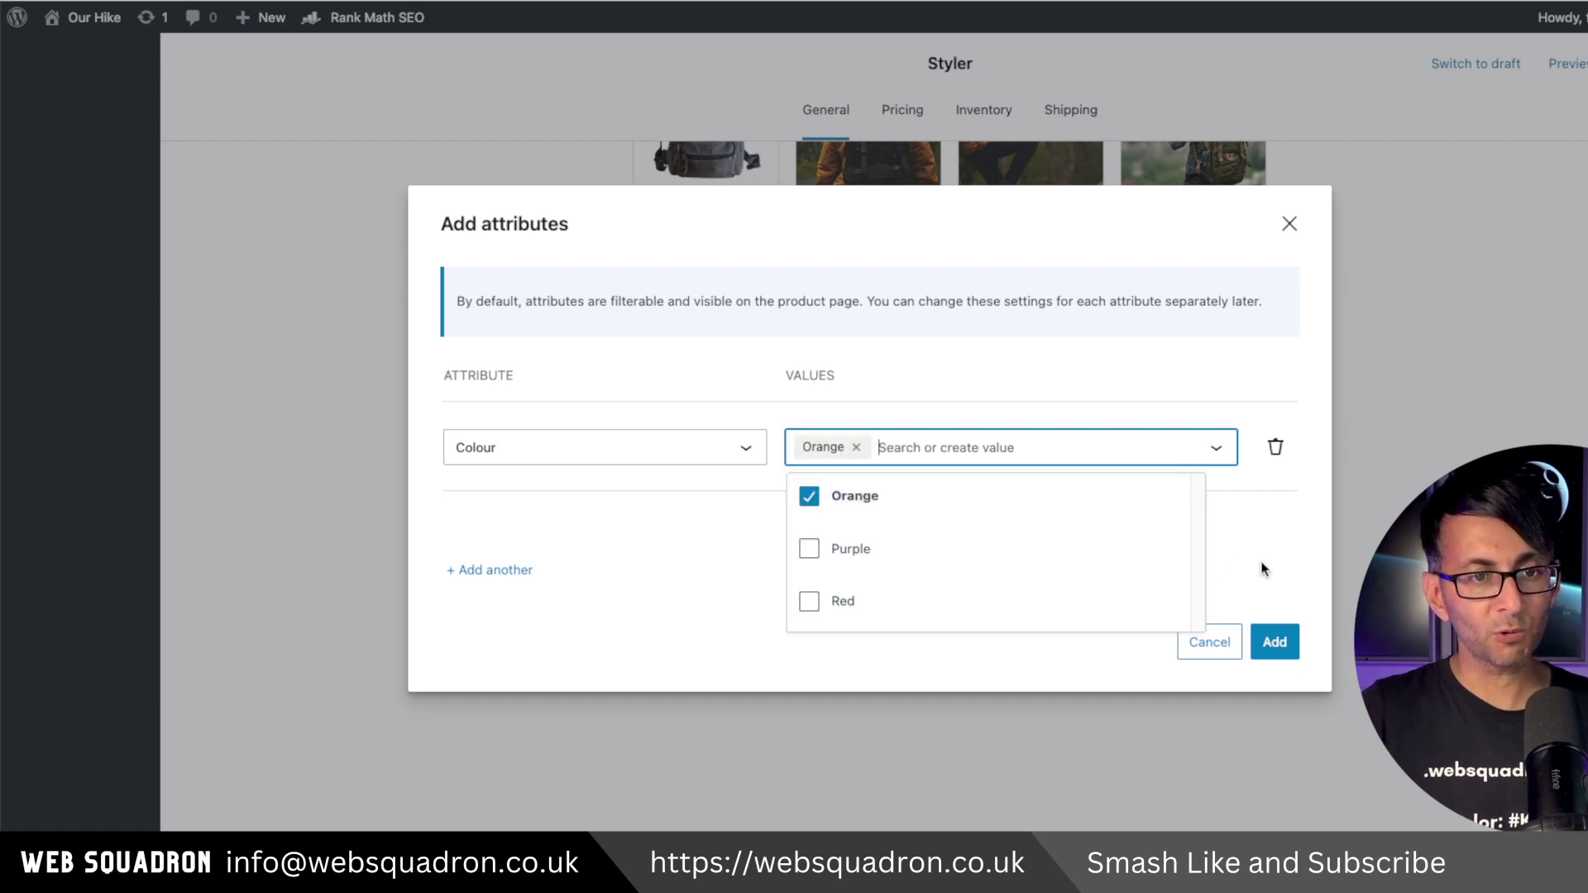
left_click(1245, 560)
left_click(946, 454)
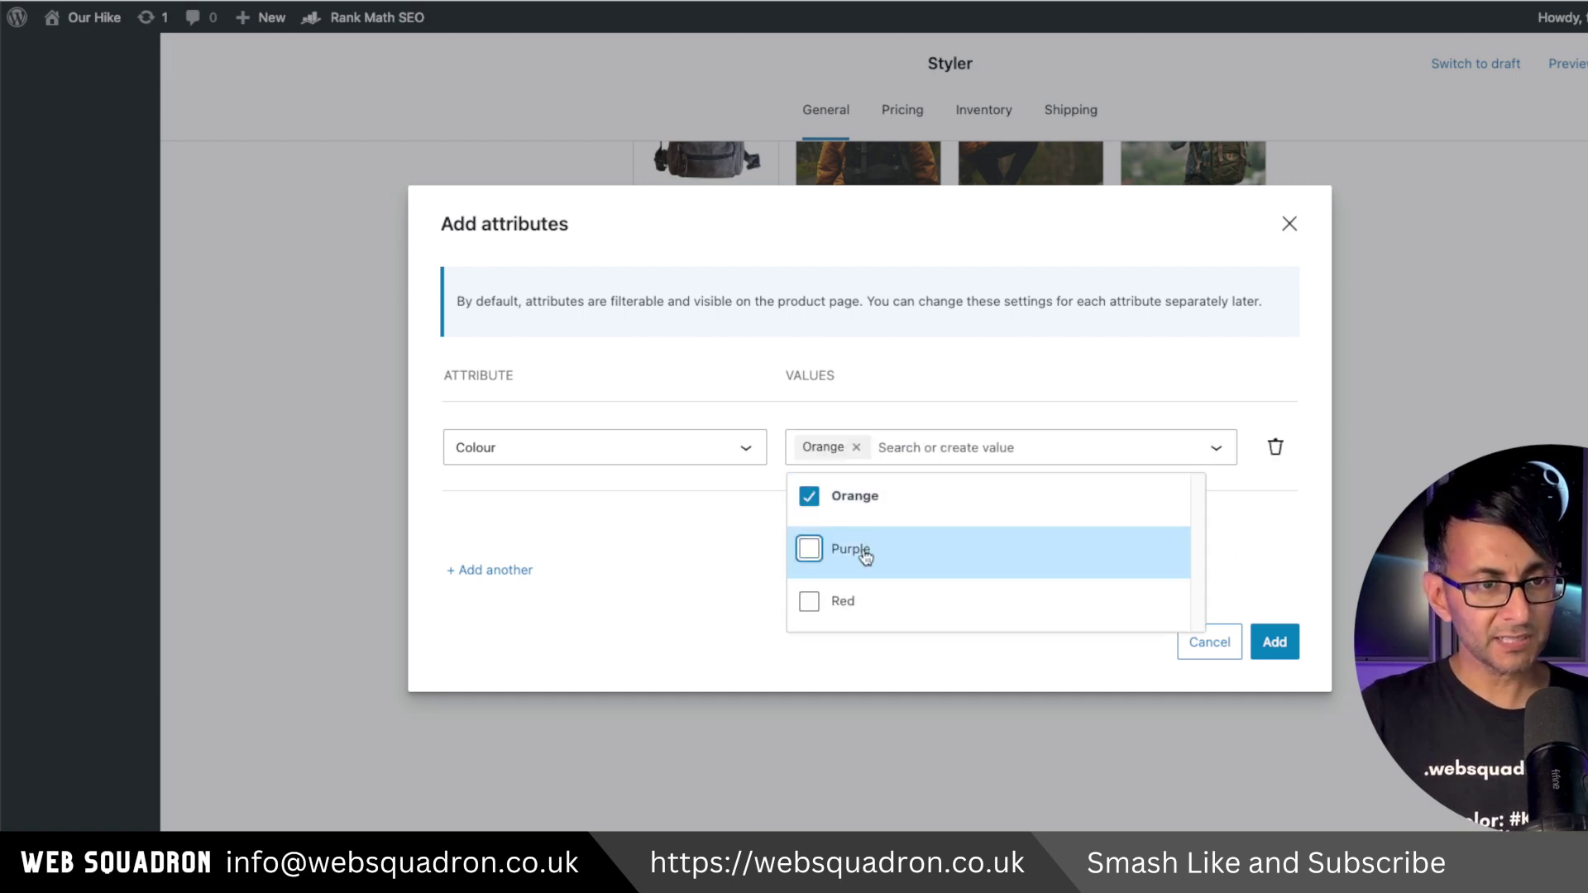
left_click(815, 550)
left_click(812, 603)
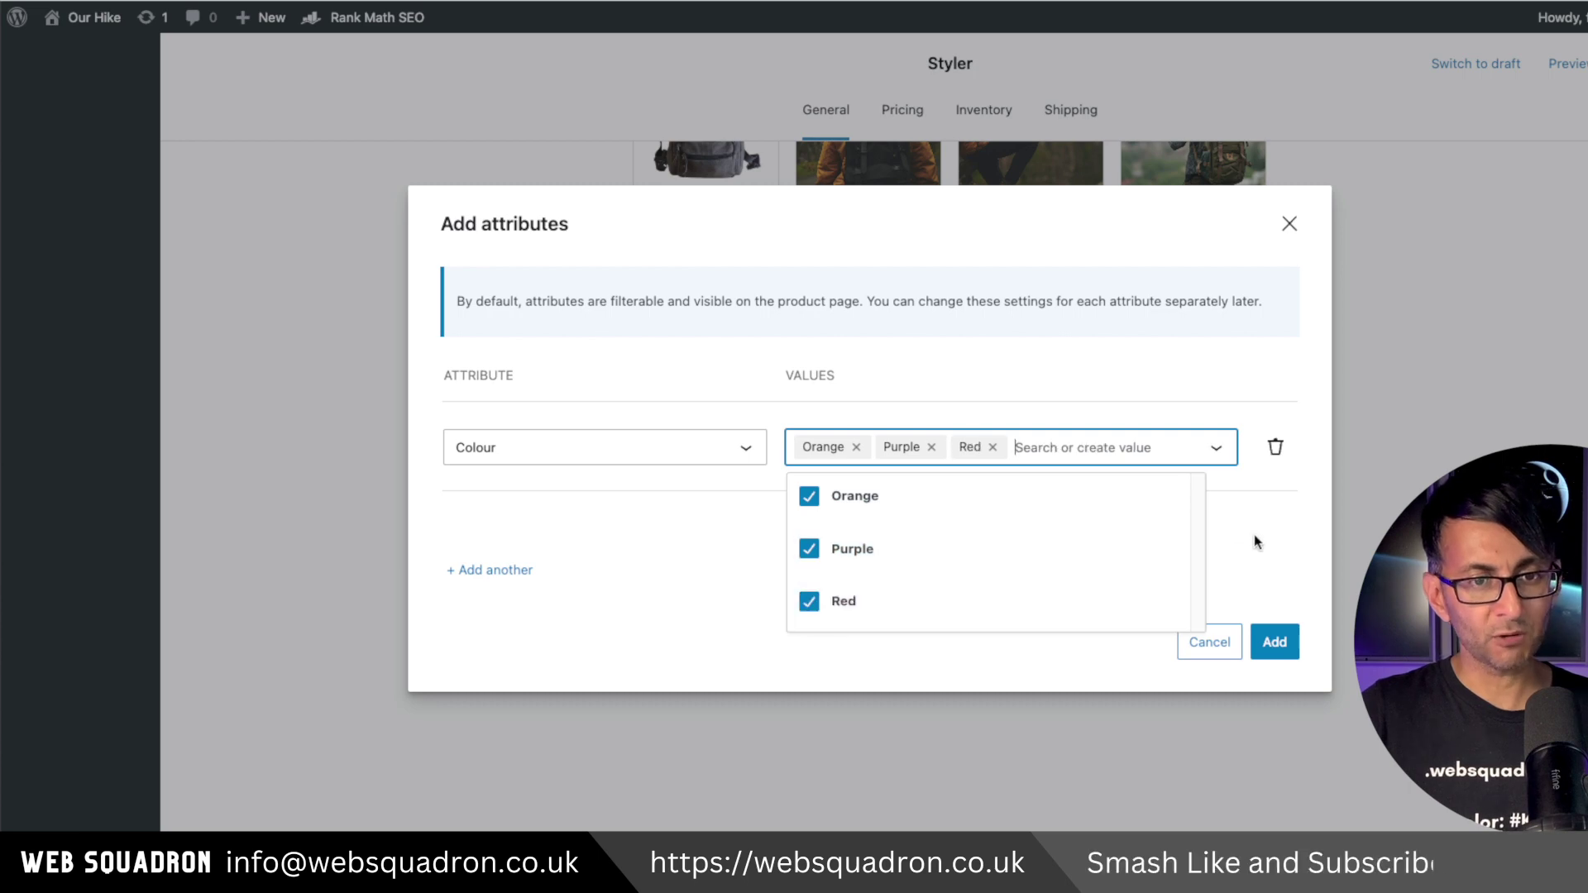
left_click(1258, 533)
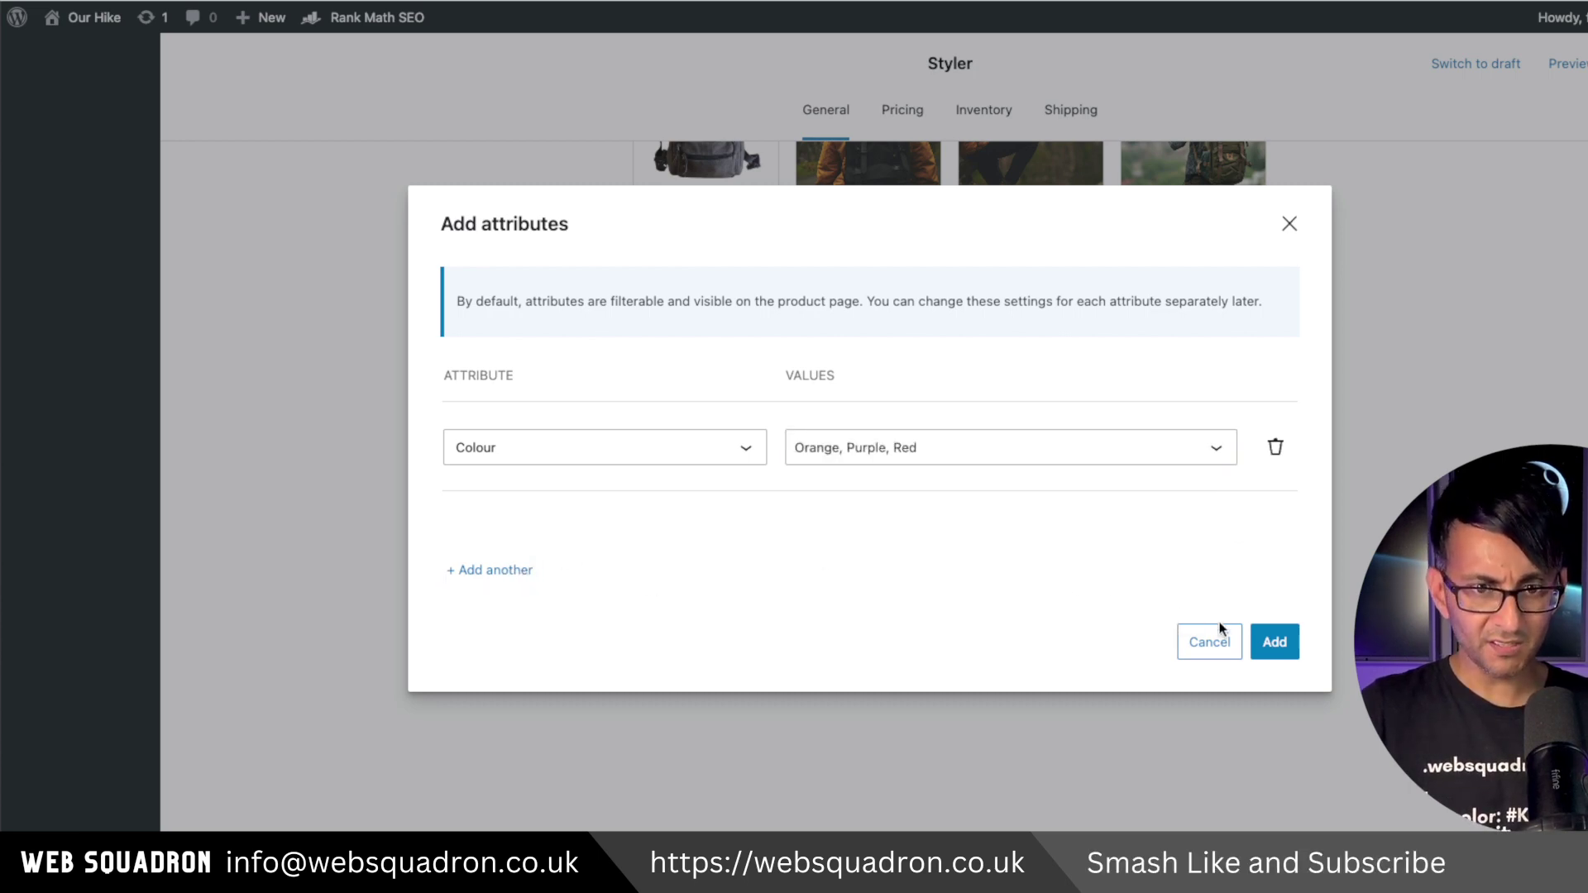
left_click(1284, 643)
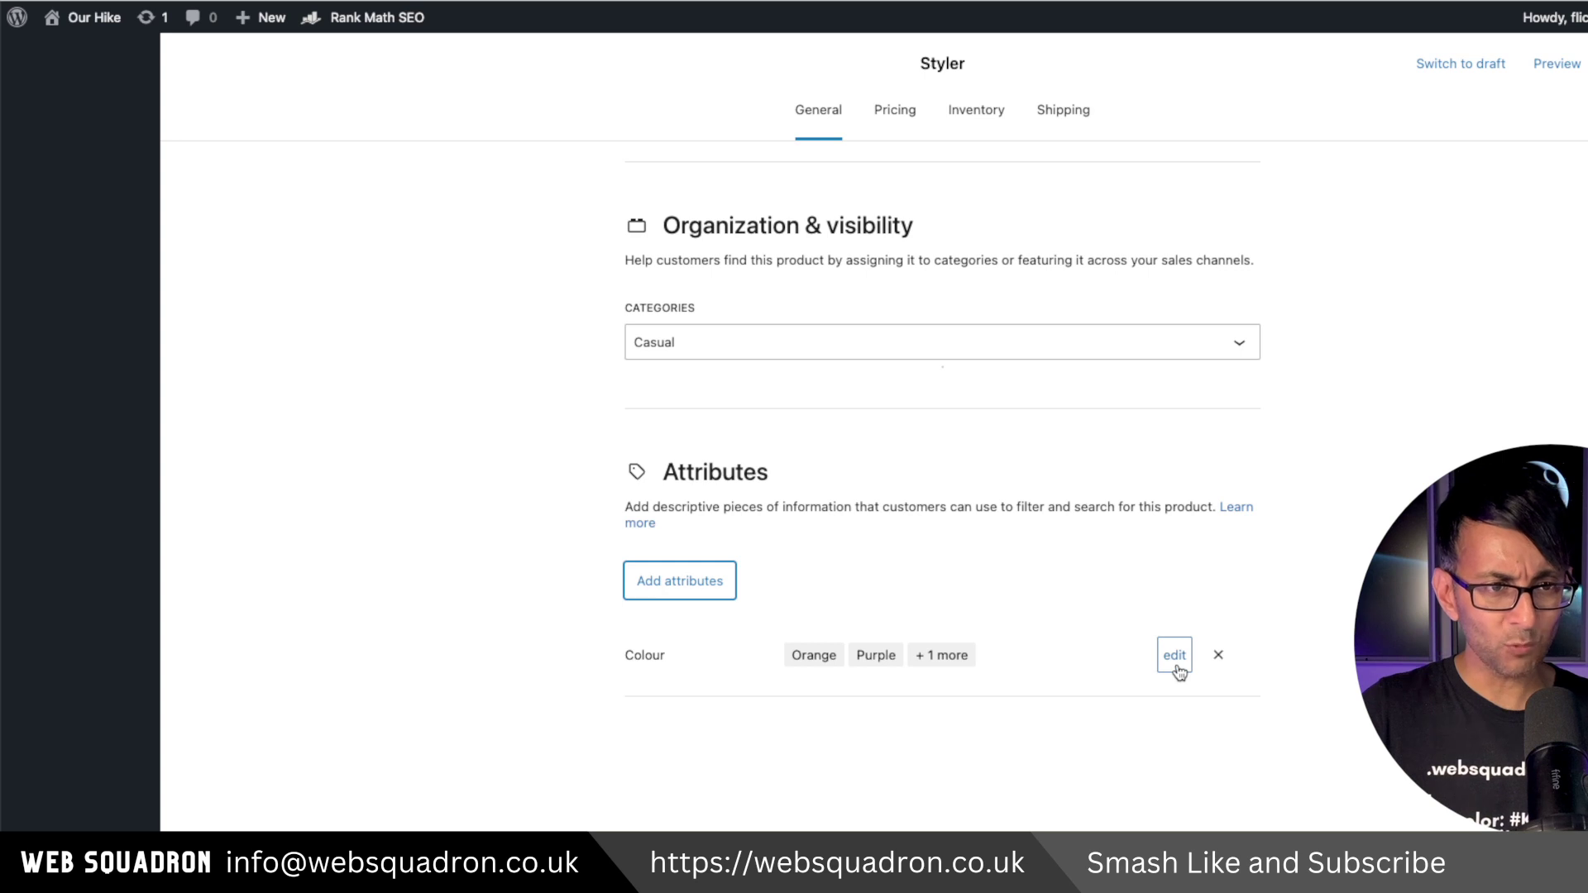
Step: Review Styler's pricing settings, including the advanced tax class options
left_click(890, 124)
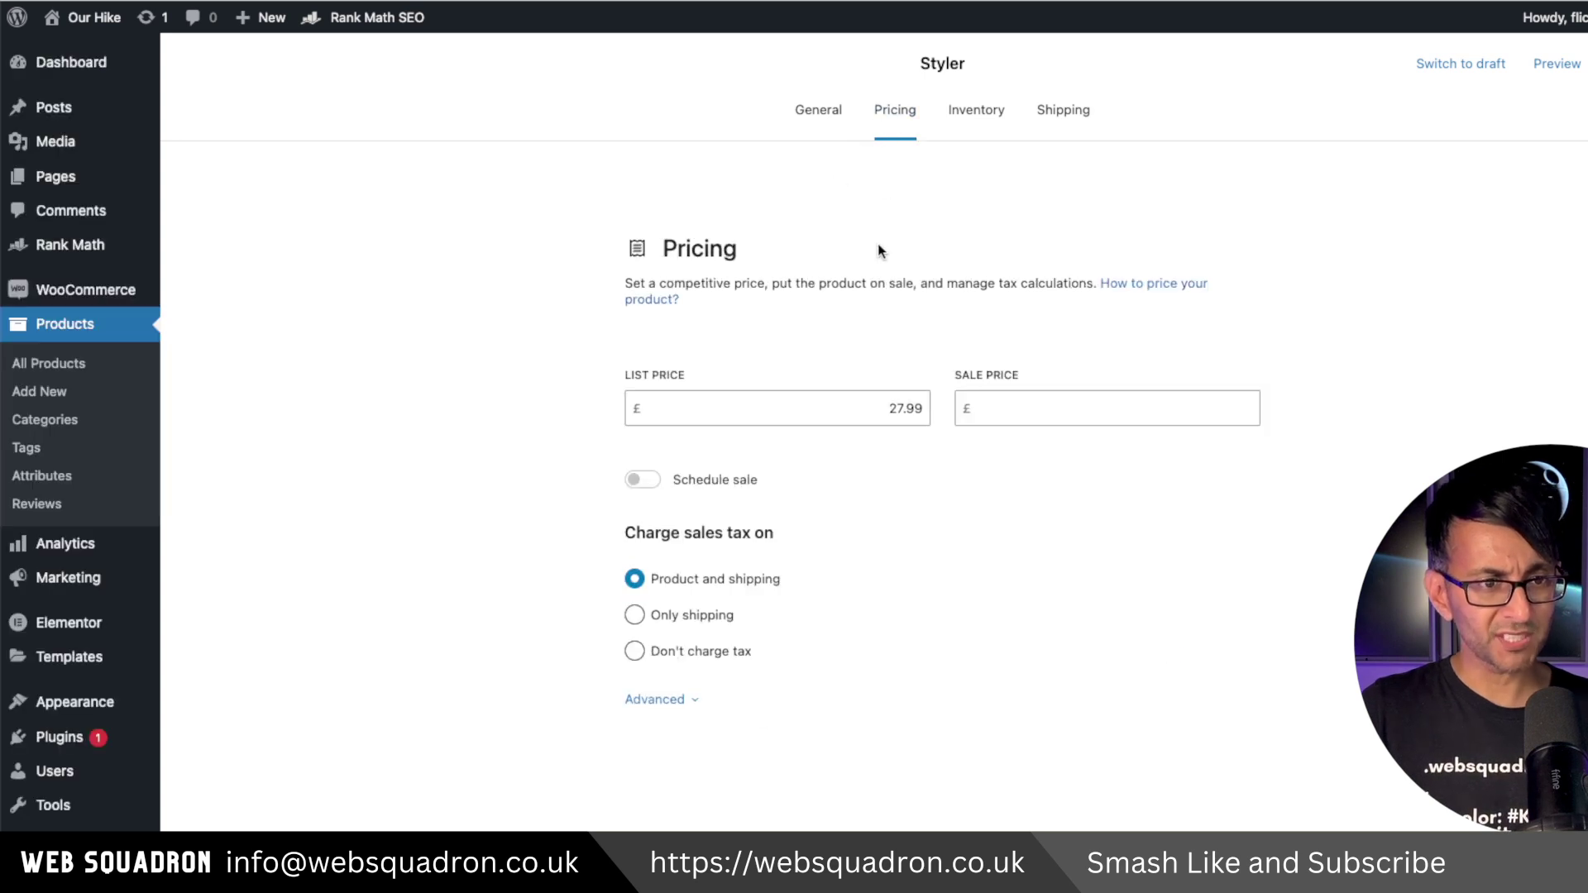
left_click(681, 699)
scroll(865, 741, "down", 2)
scroll(865, 741, "down", 2)
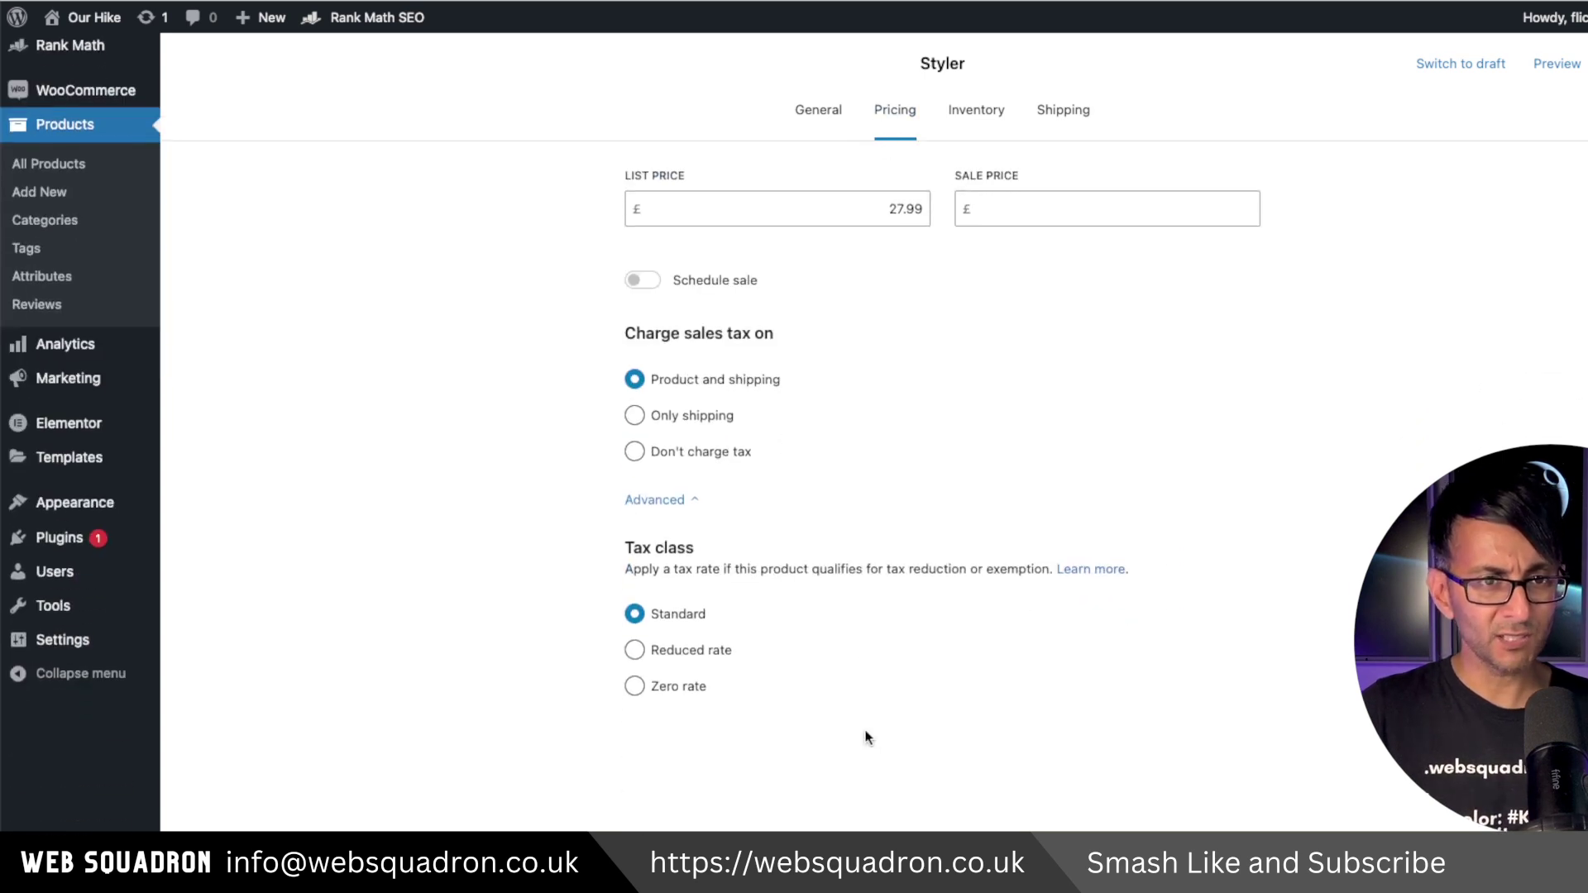
scroll(865, 741, "up", 4)
Step: Make the Colour attribute visible to customers
left_click(818, 110)
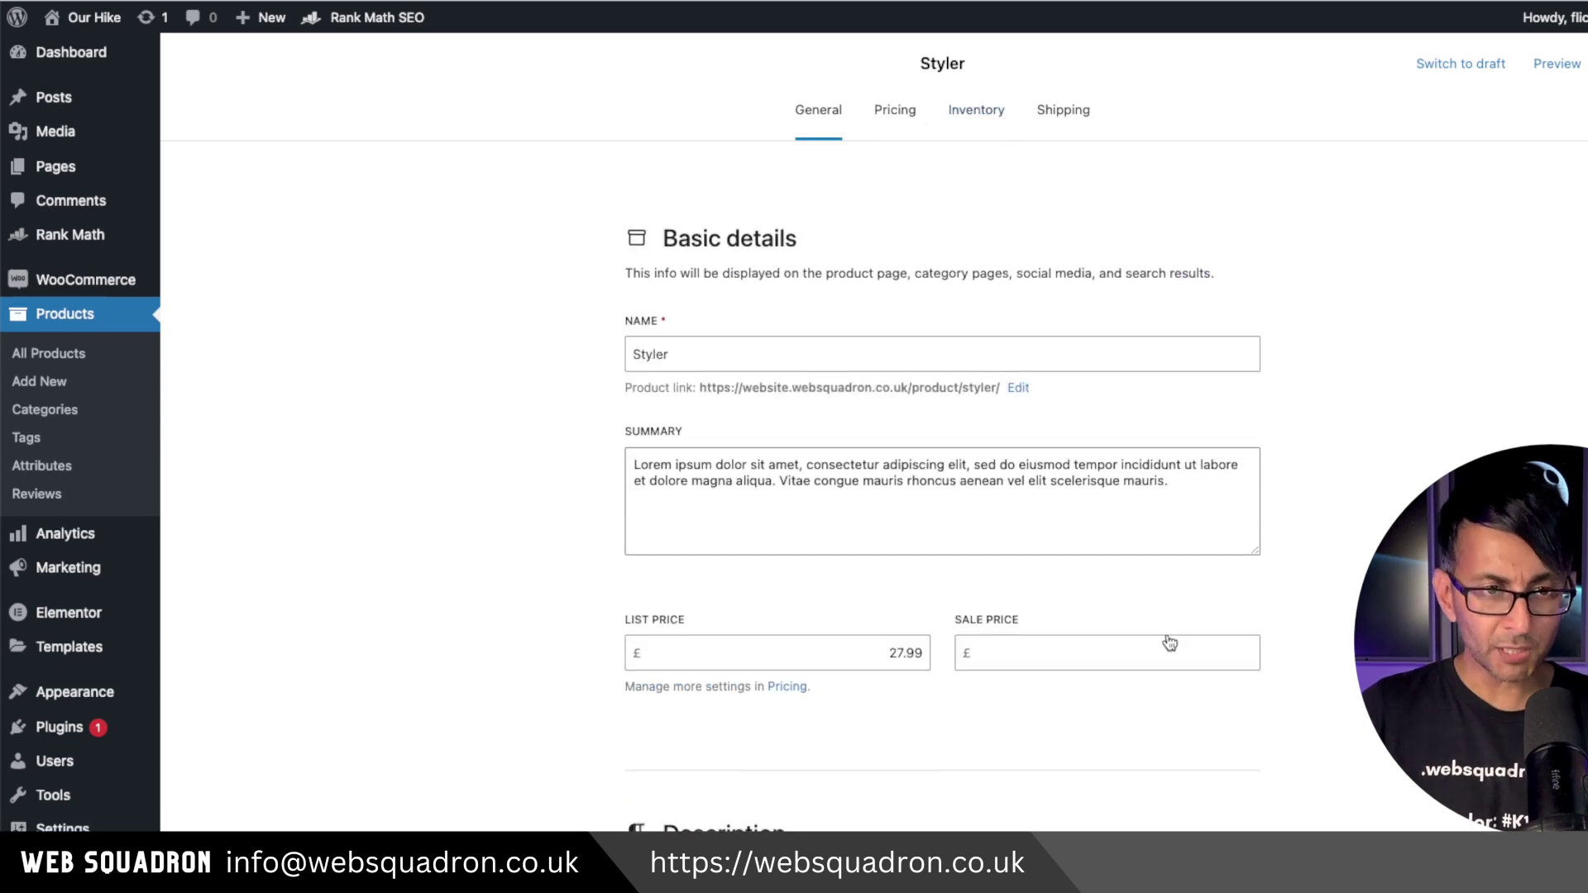
scroll(1177, 658, "down", 10)
scroll(1178, 657, "down", 4)
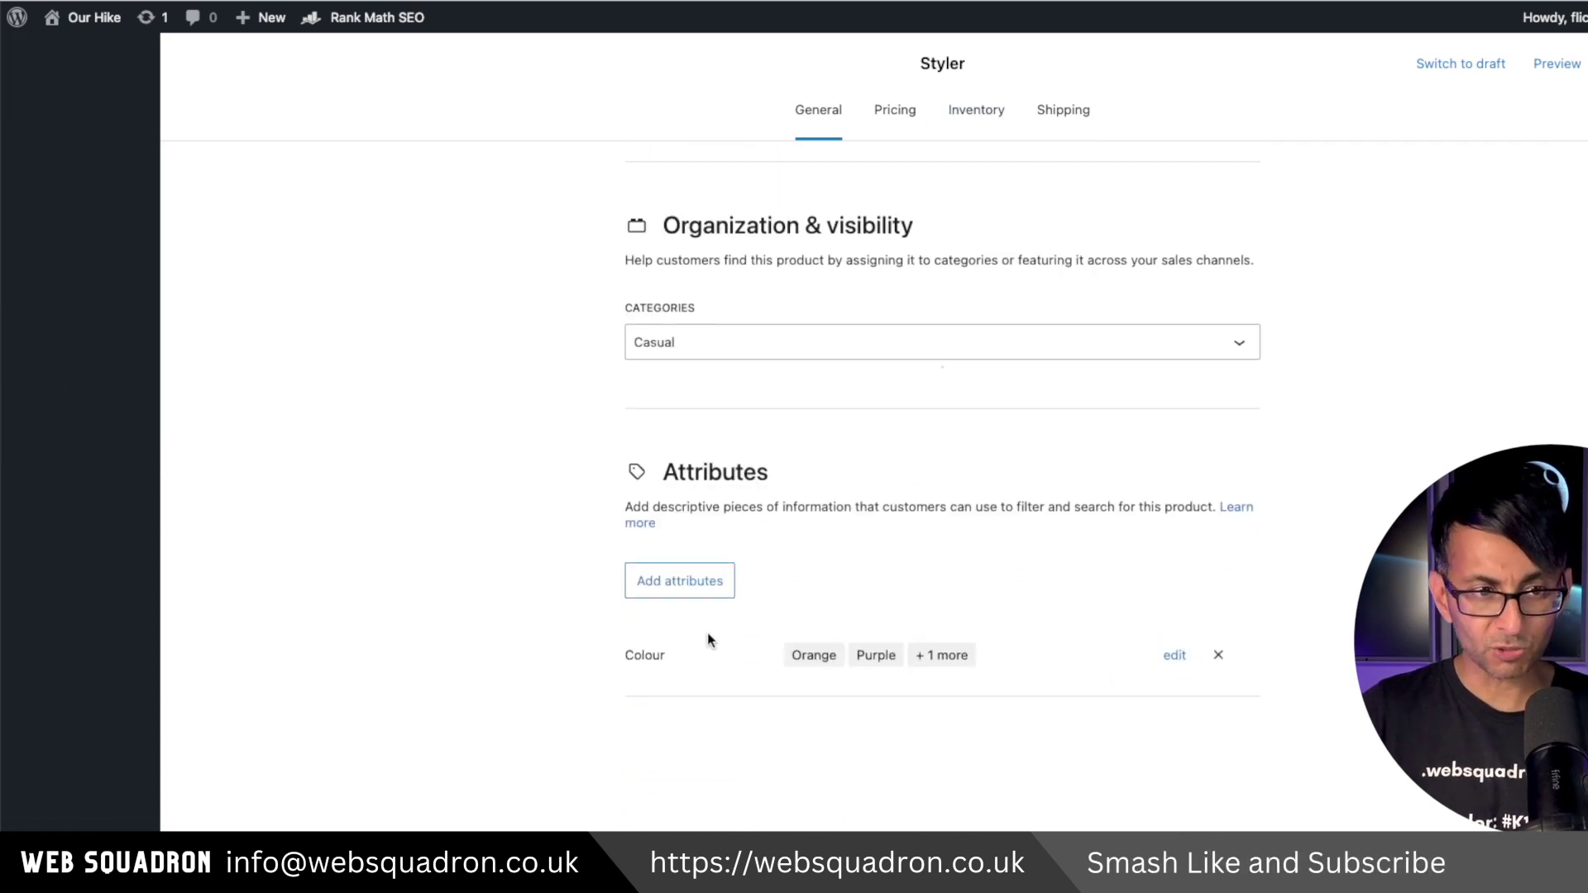
left_click(693, 592)
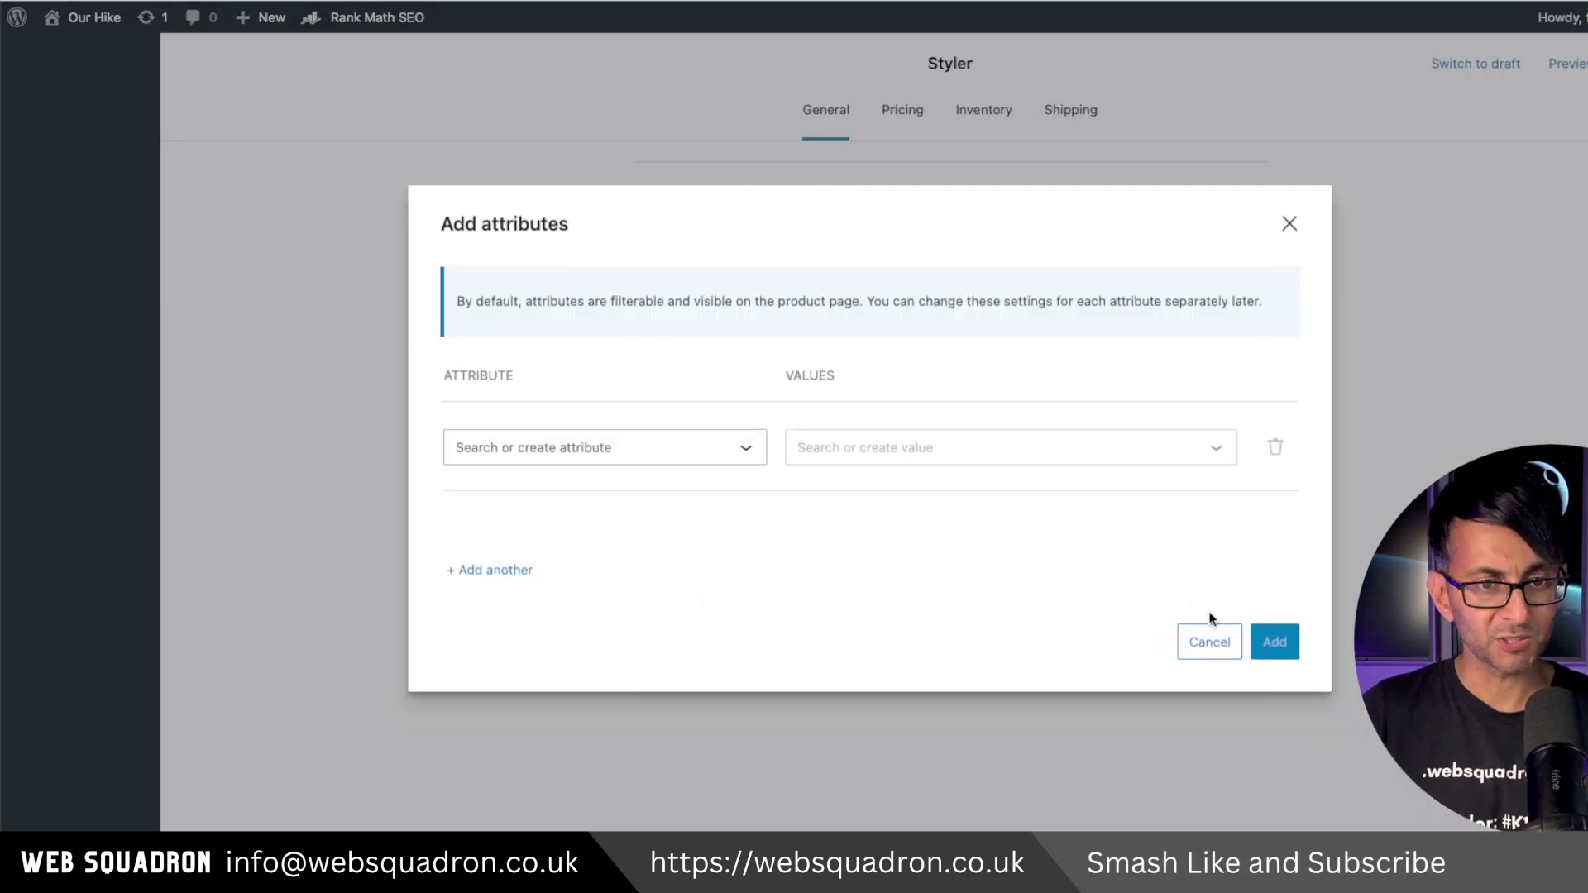
left_click(1236, 654)
left_click(1176, 656)
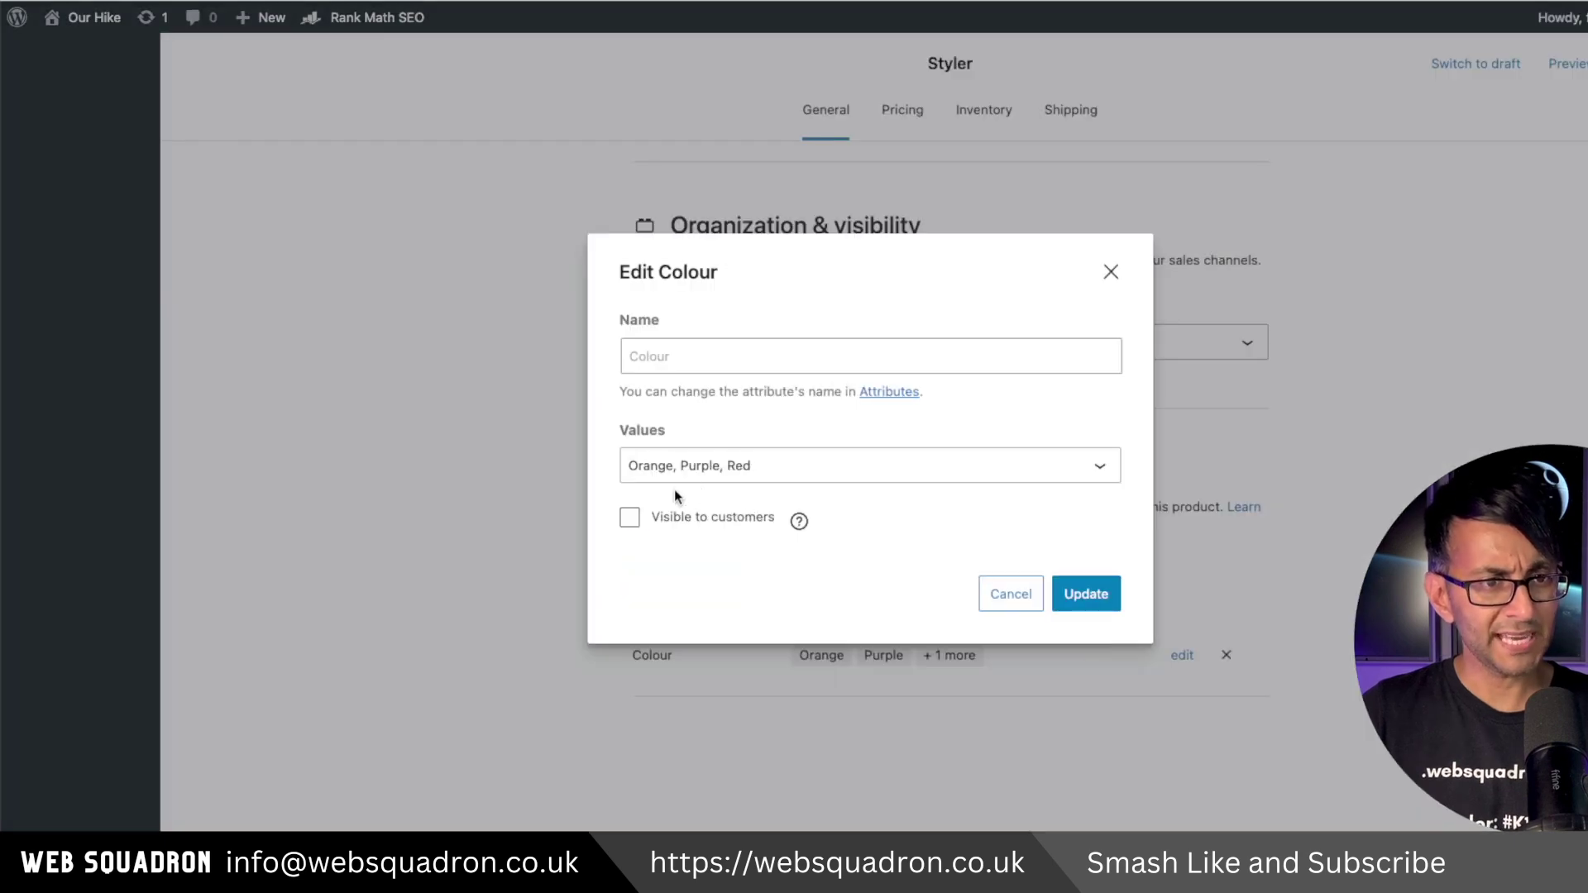
left_click(668, 520)
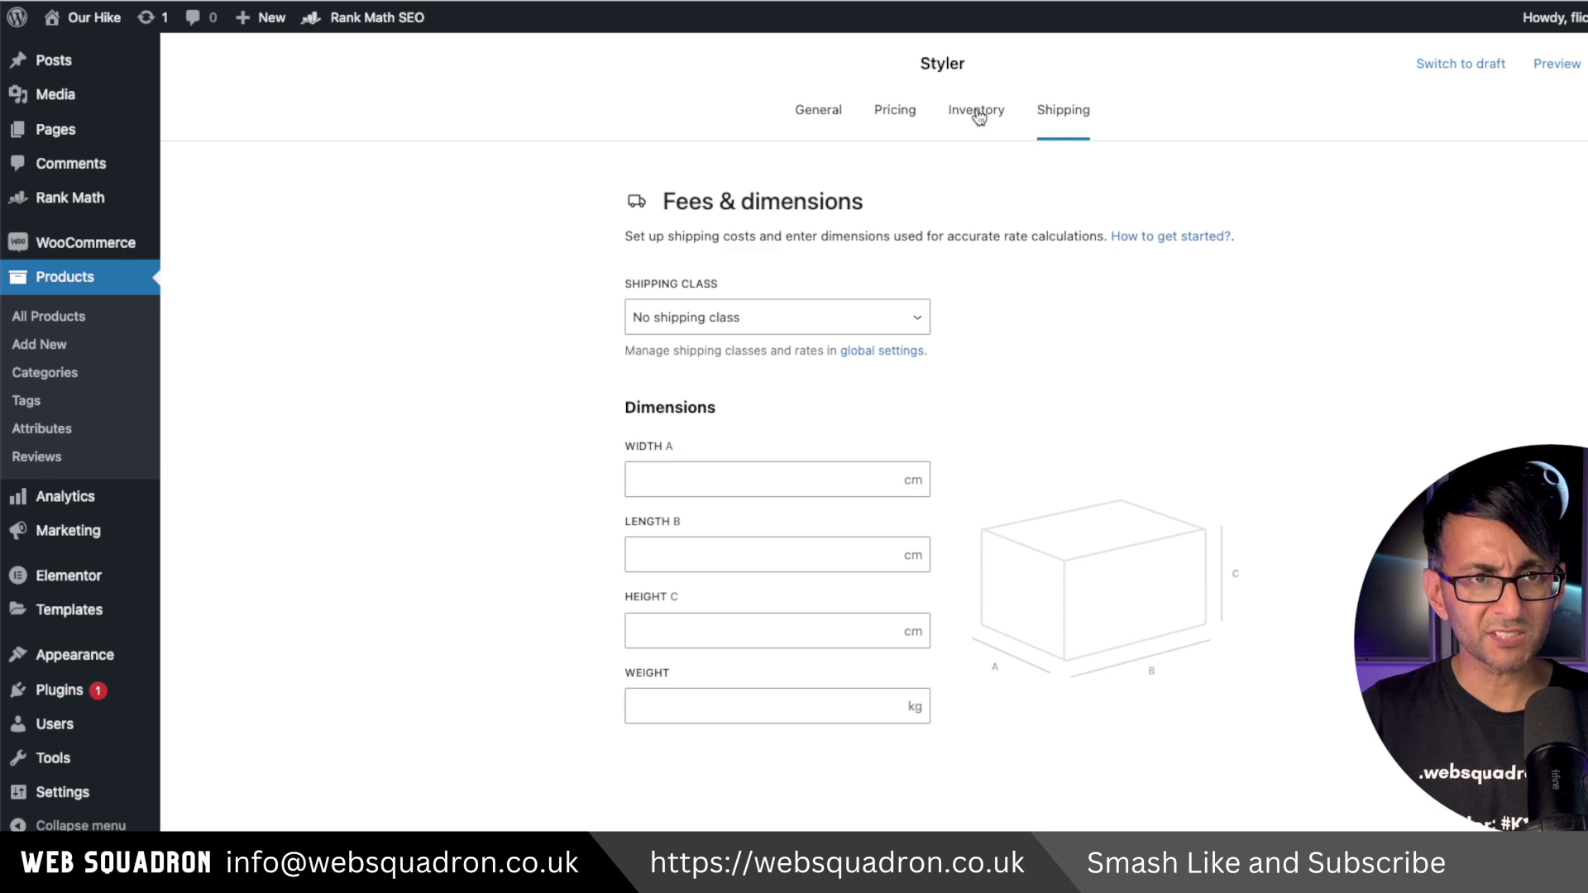
Step: Browse the Inventory and Pricing tabs and show the editor's additional options menu
left_click(976, 112)
left_click(910, 123)
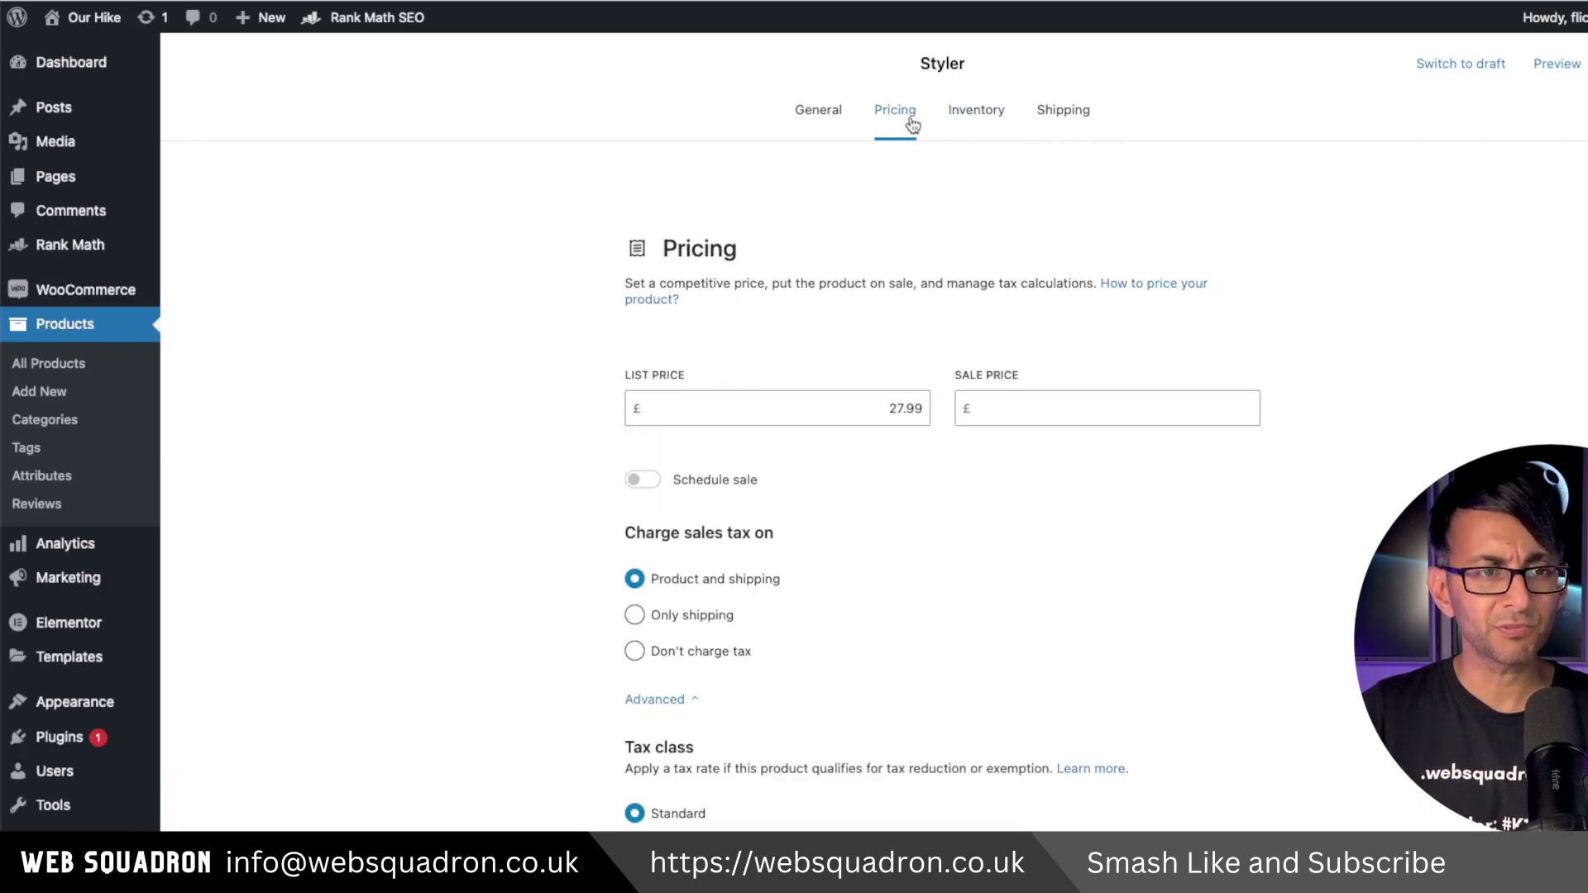
left_click(1584, 64)
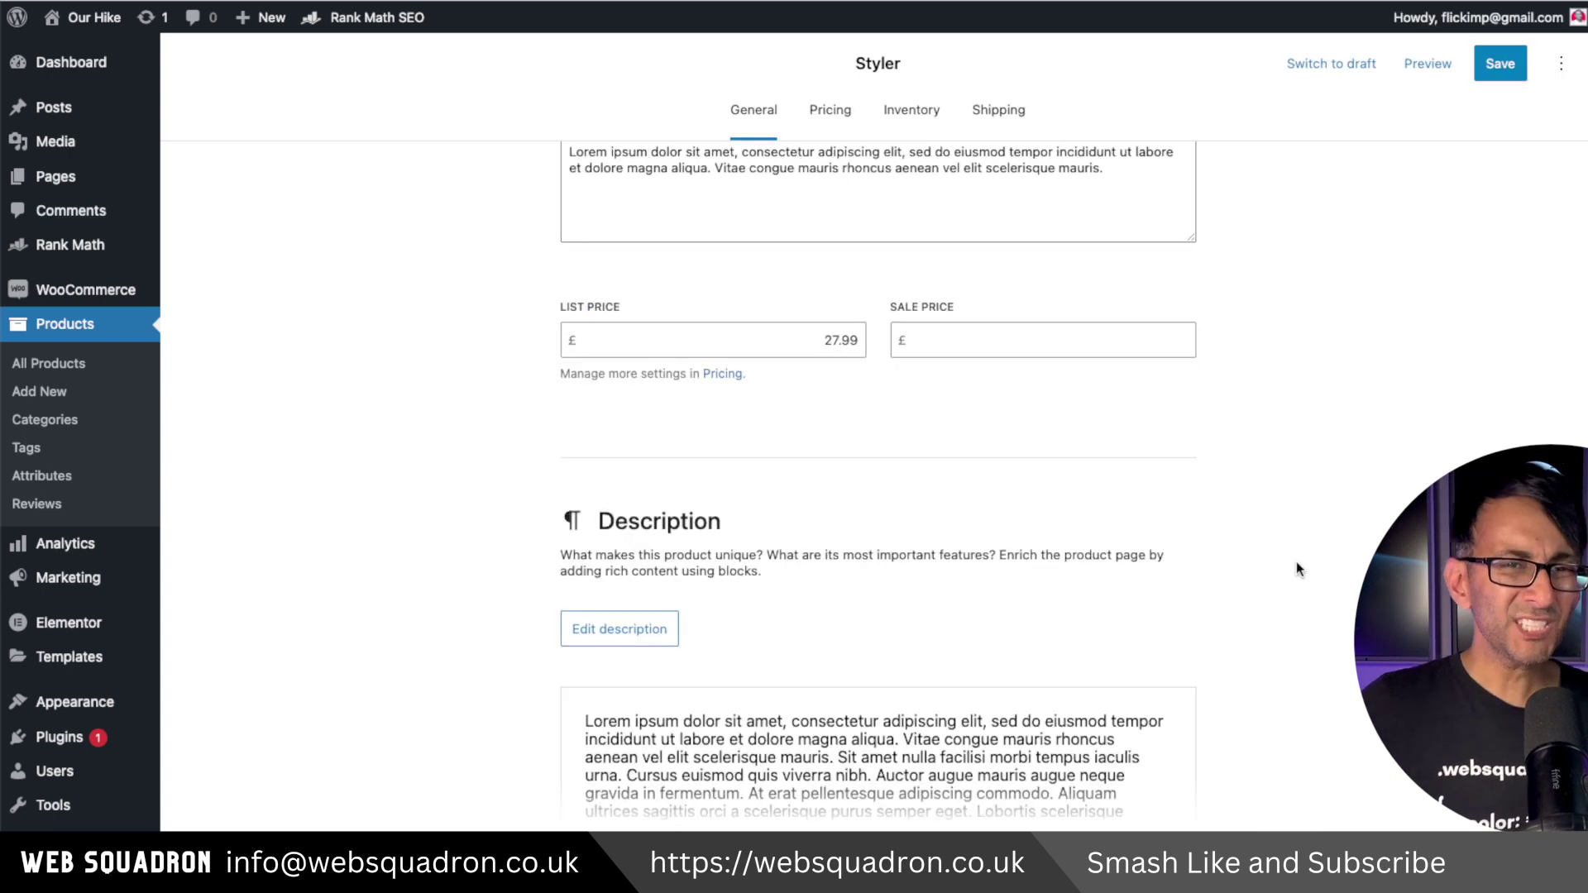
Step: Open Styler's description in the block editor and insert a bulleted list below it
scroll(914, 592, "down", 1)
scroll(915, 592, "down", 1)
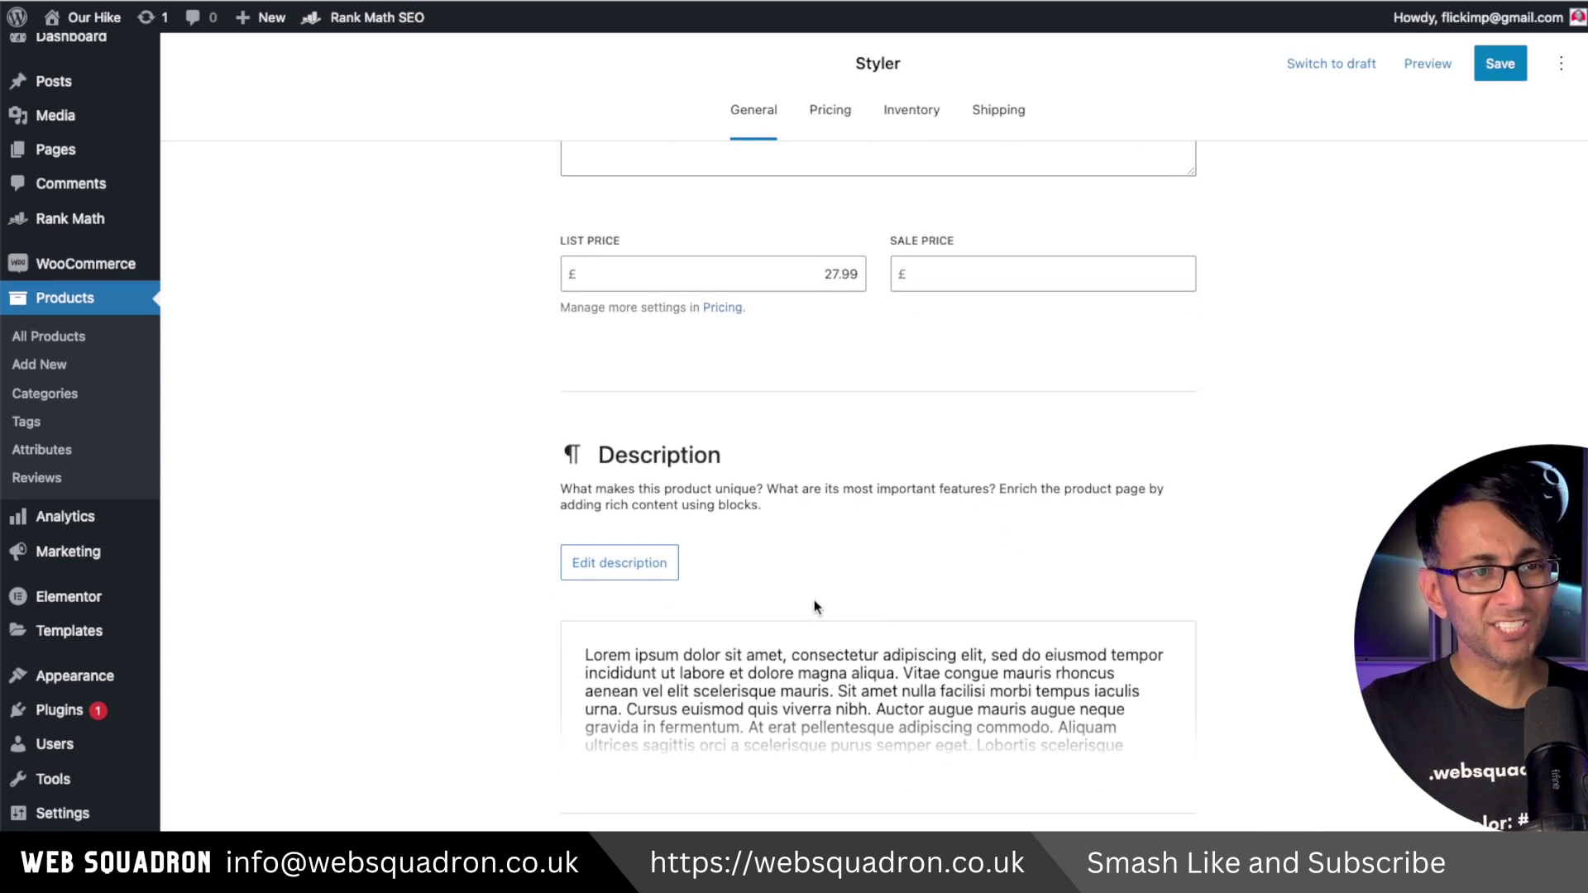
left_click(637, 566)
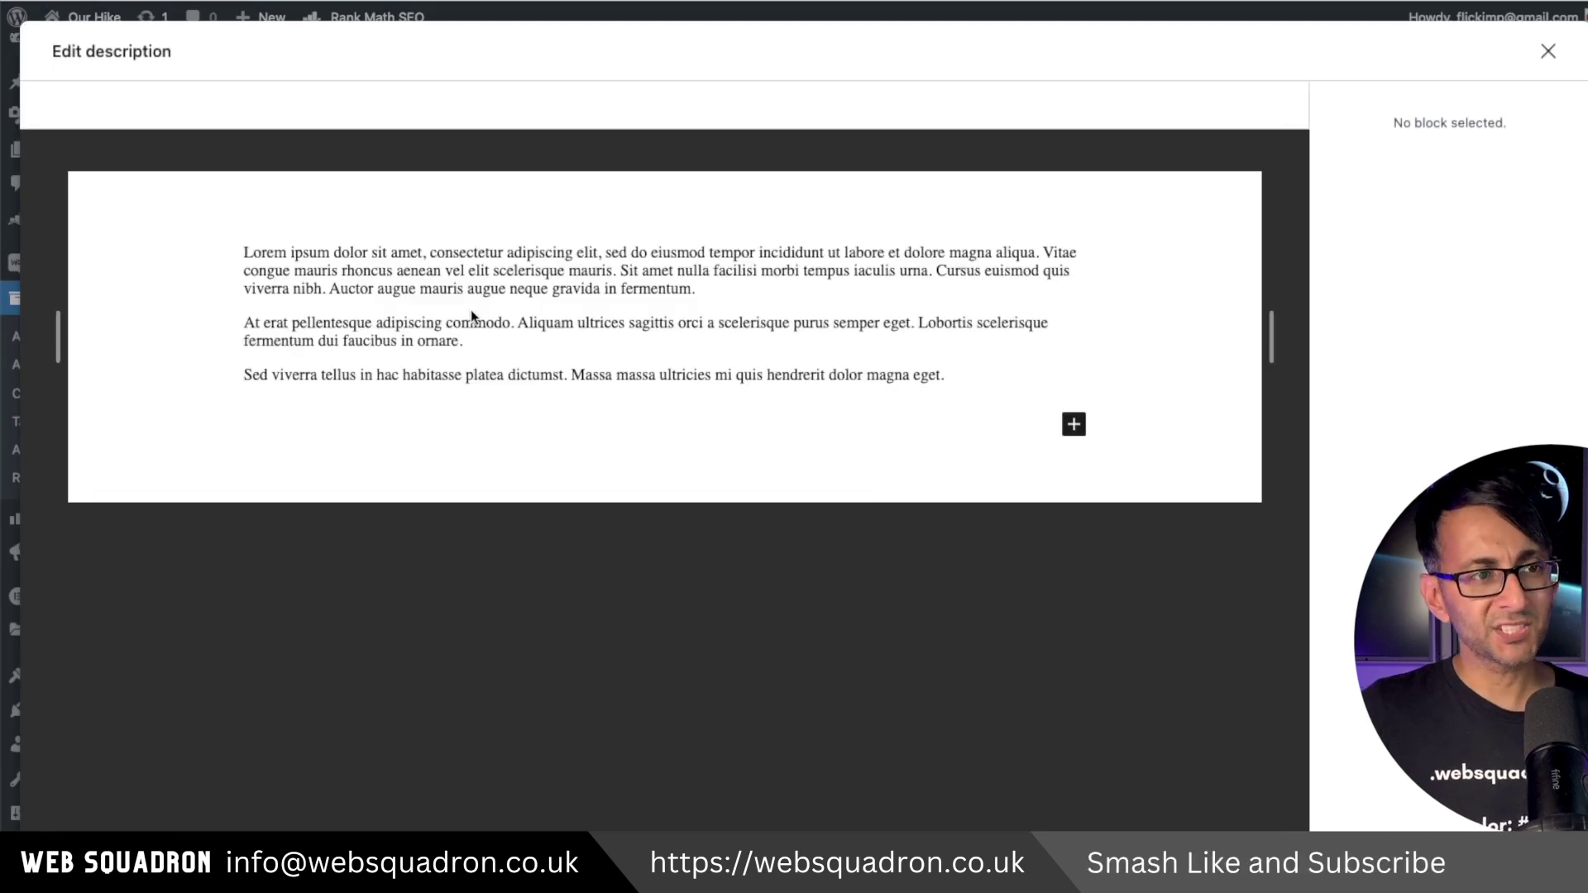
left_click(1075, 427)
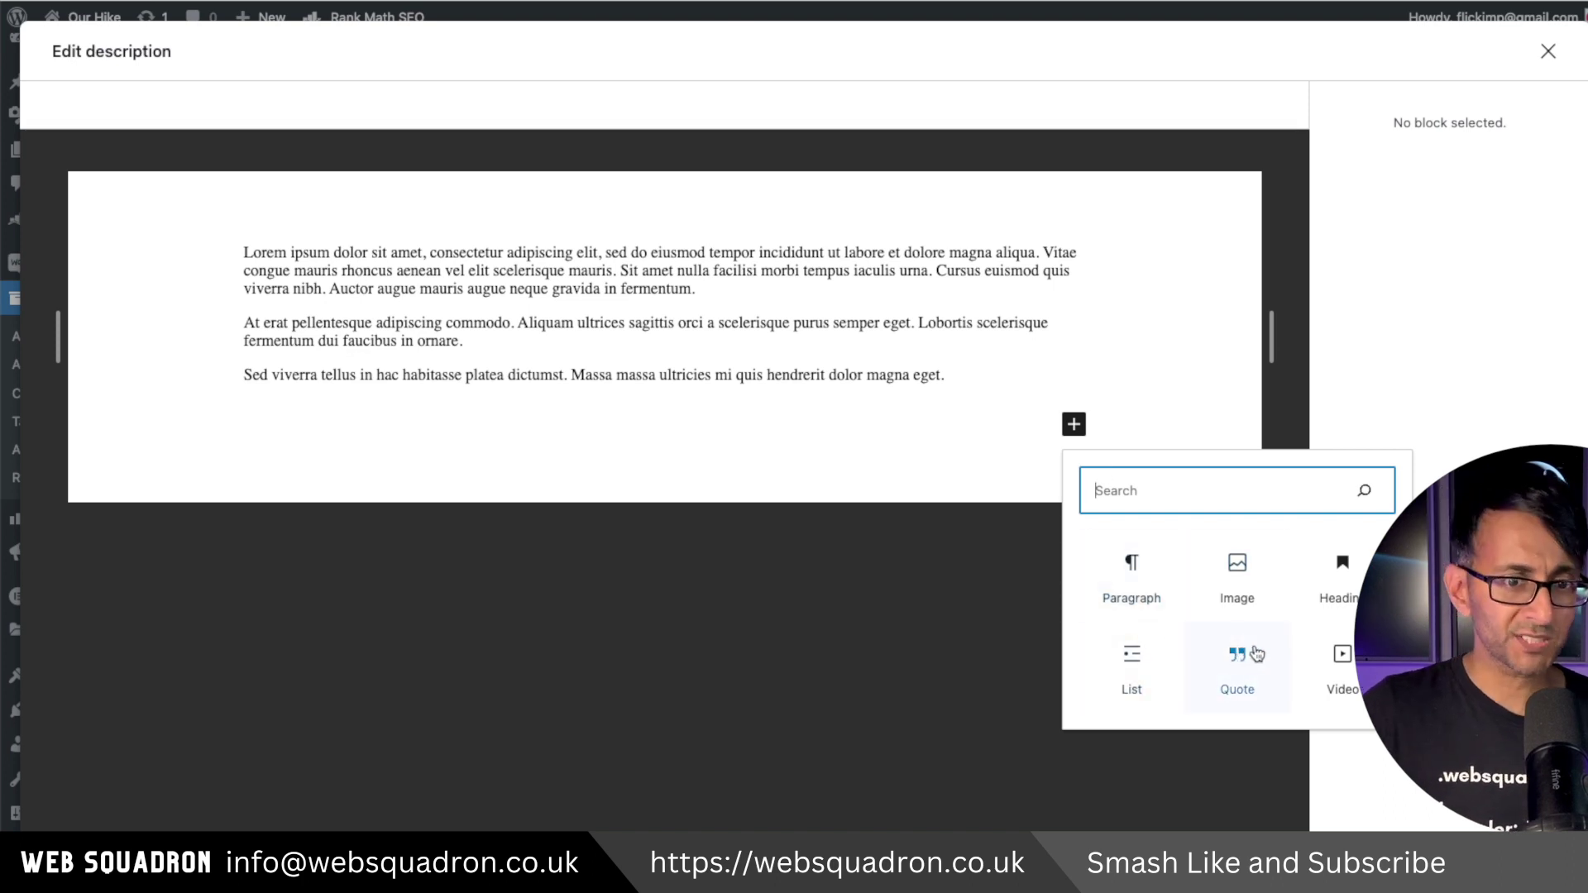
left_click(946, 379)
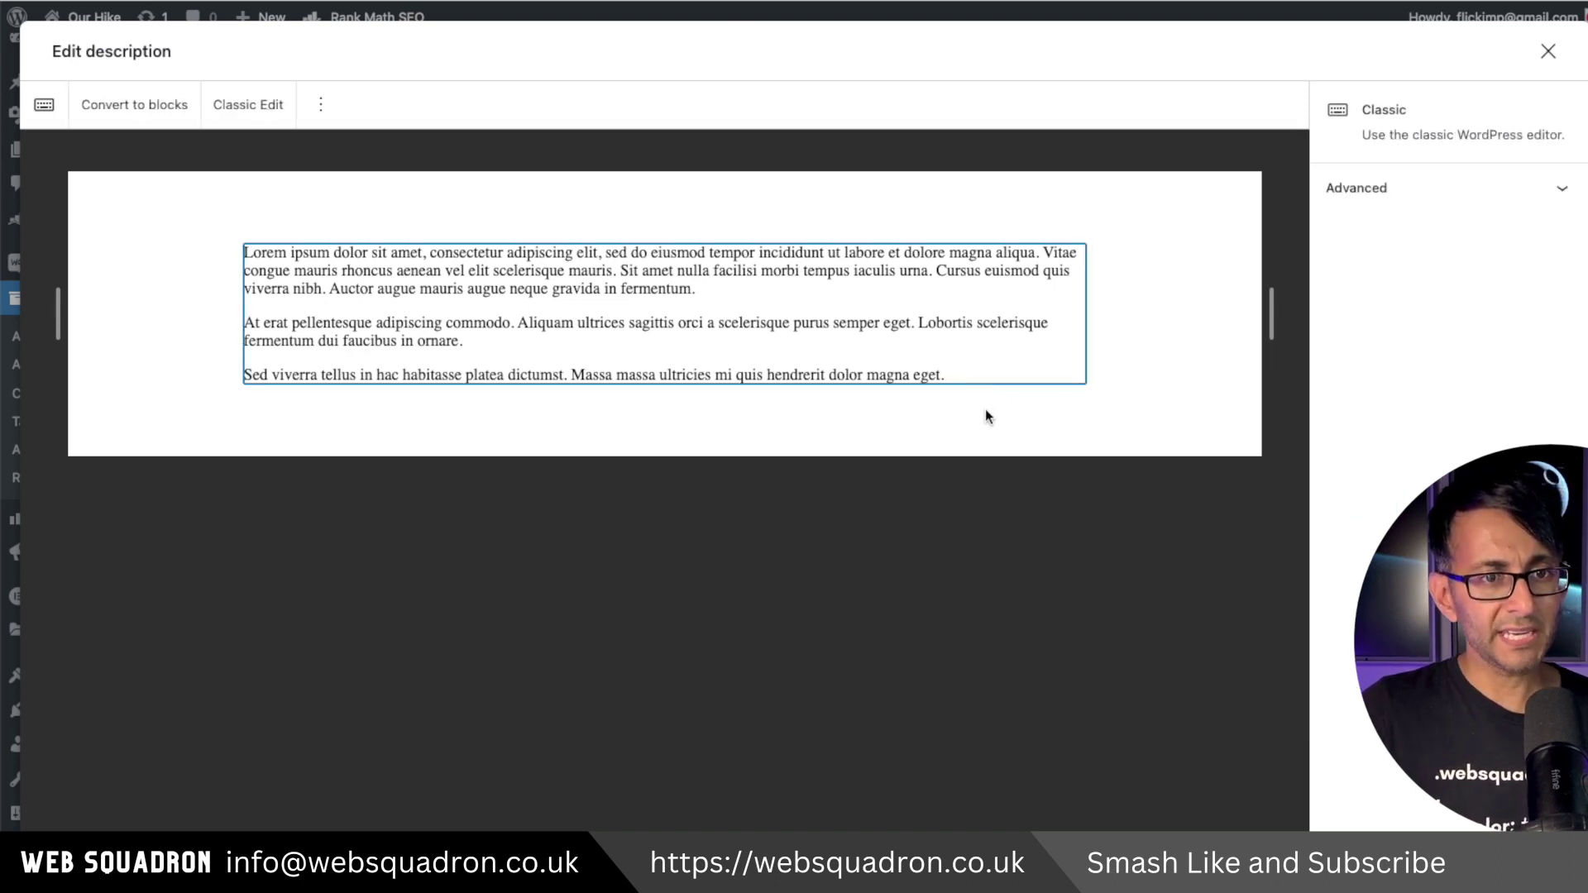
left_click(1073, 426)
left_click(1135, 694)
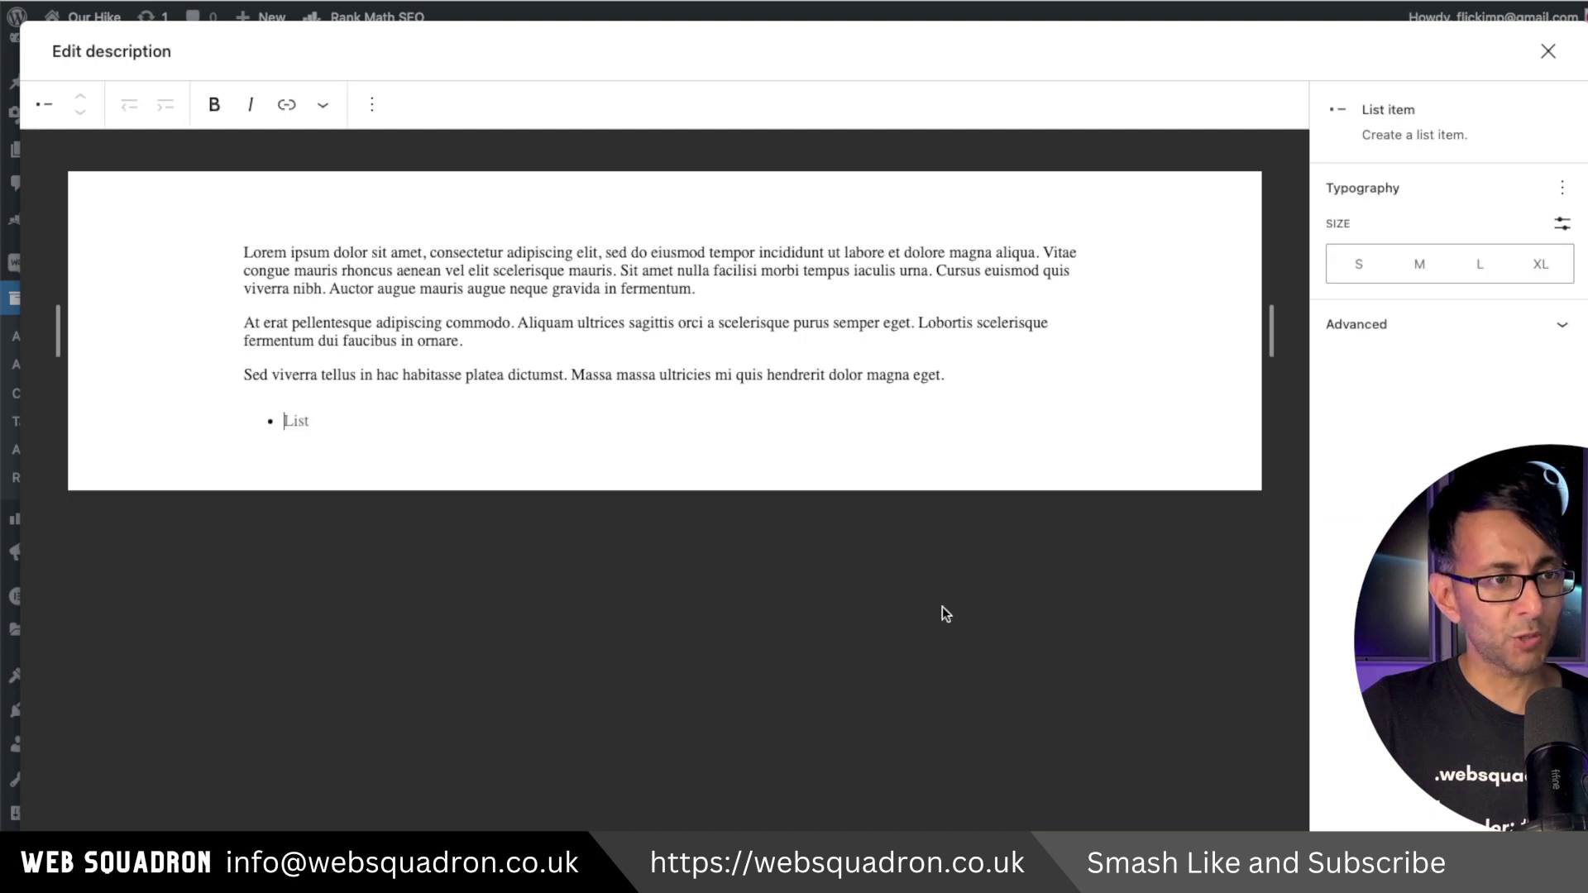
Step: Fill the list with a 'yyy' item and 'h' test items
type("yyy")
key("Return")
type("h")
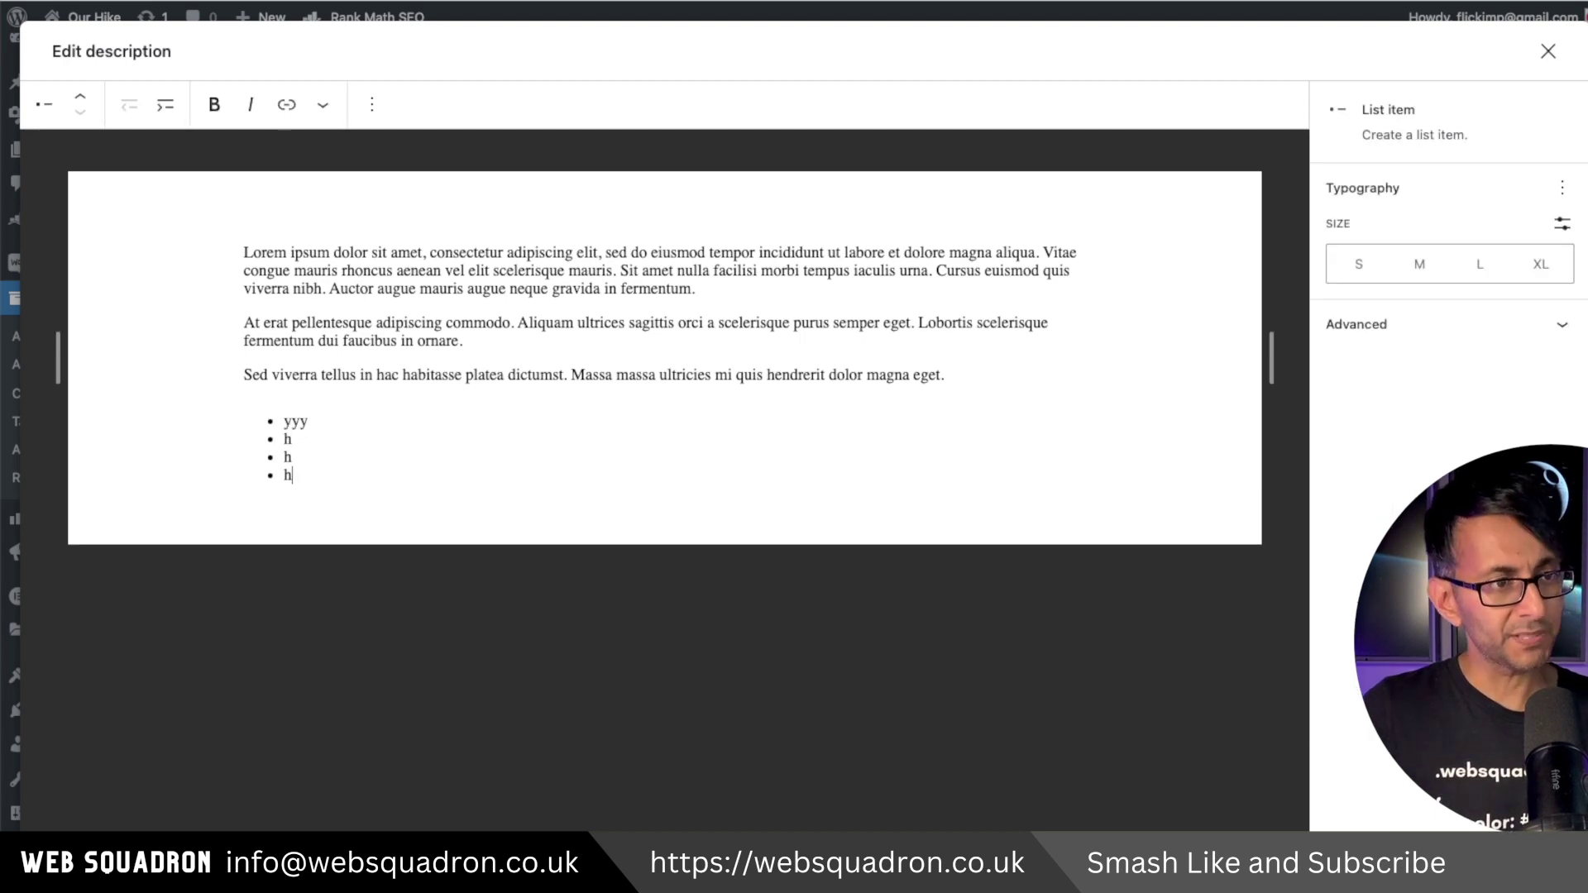
type(" h h h h")
key("Return")
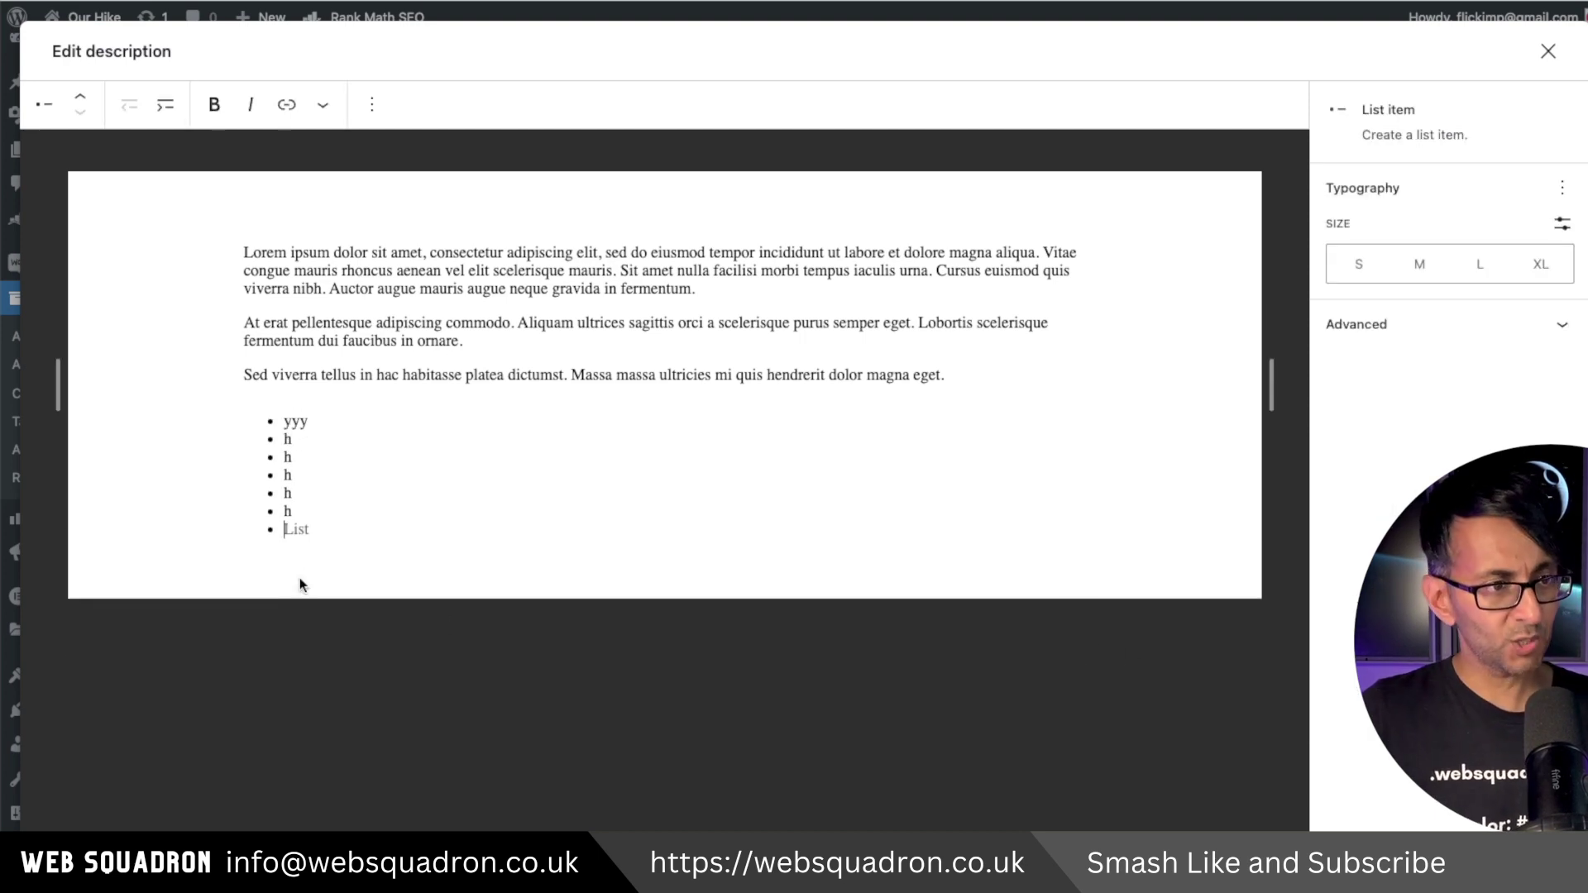
left_click(299, 583)
Step: Insert a Video block below the list and swap it for an empty Image block
left_click(1074, 578)
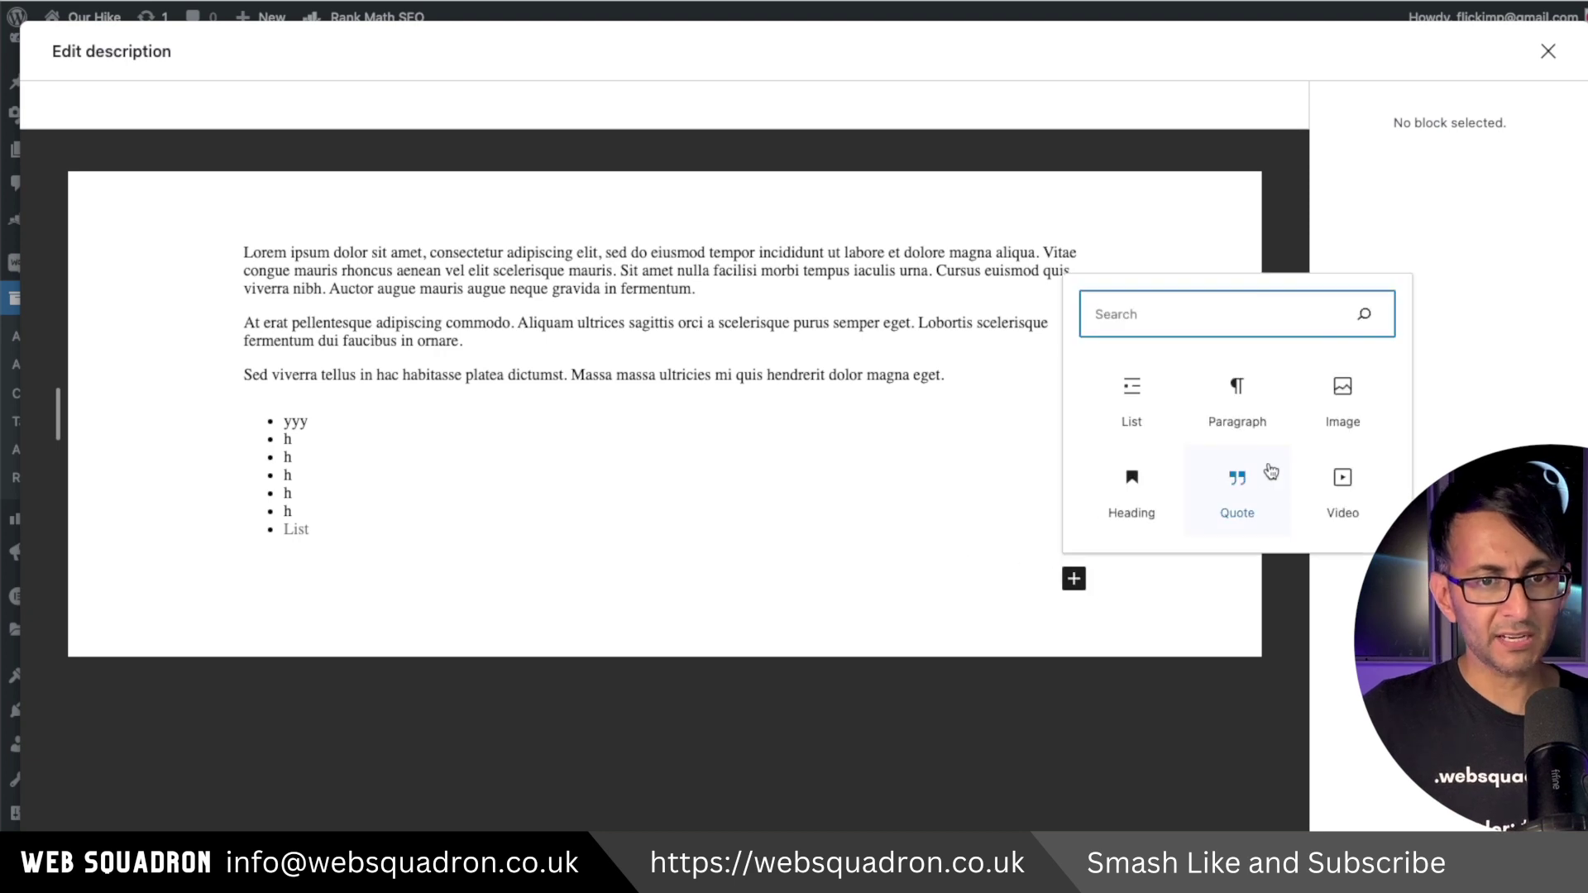
left_click(1343, 488)
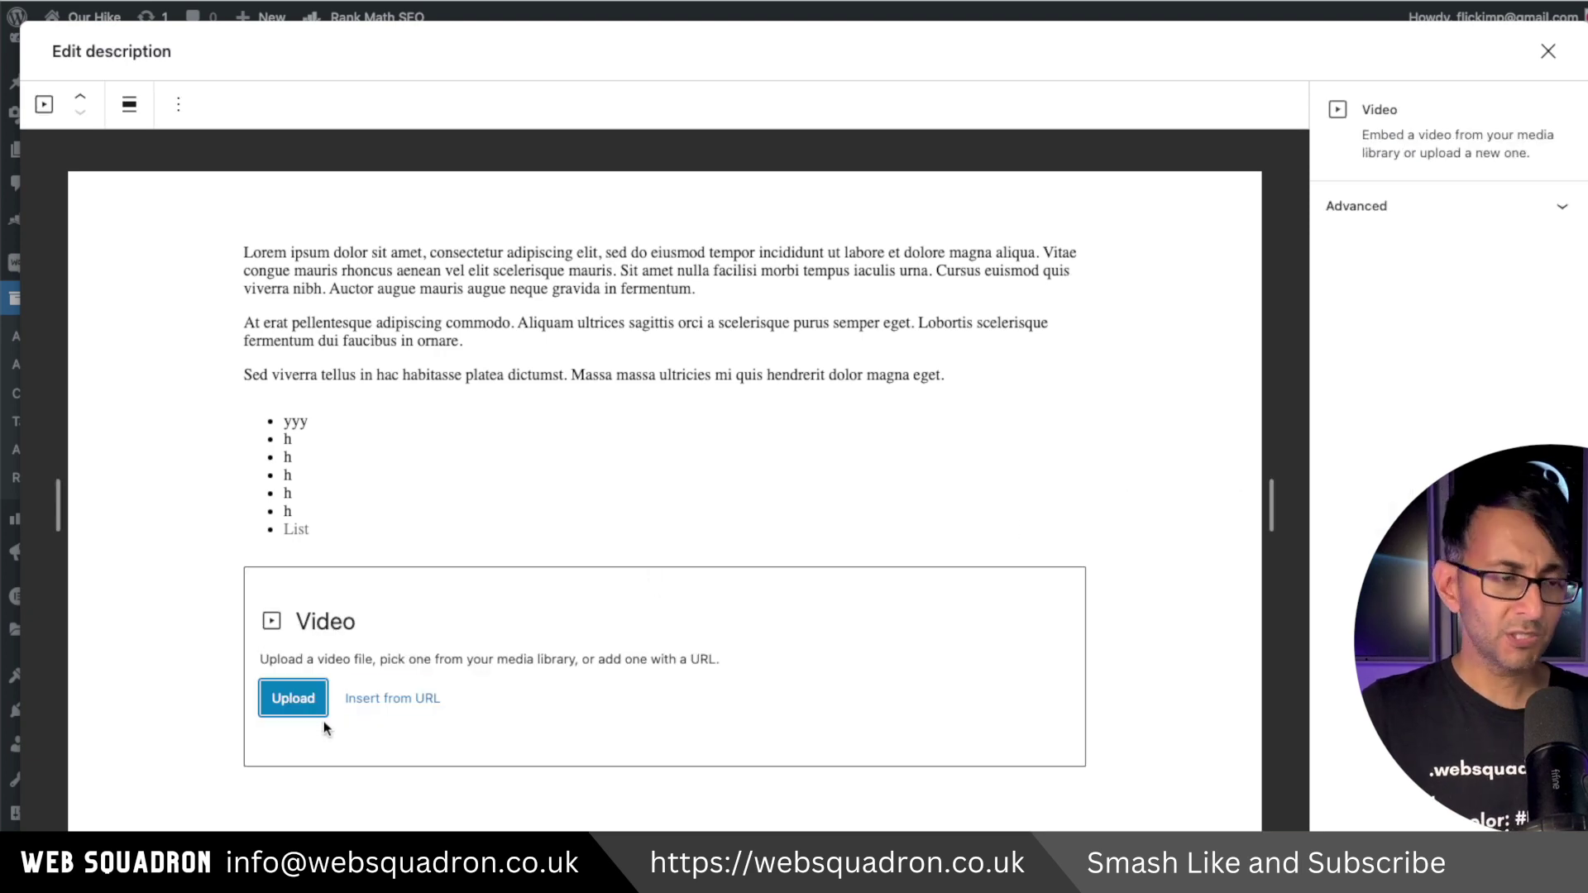
left_click(292, 699)
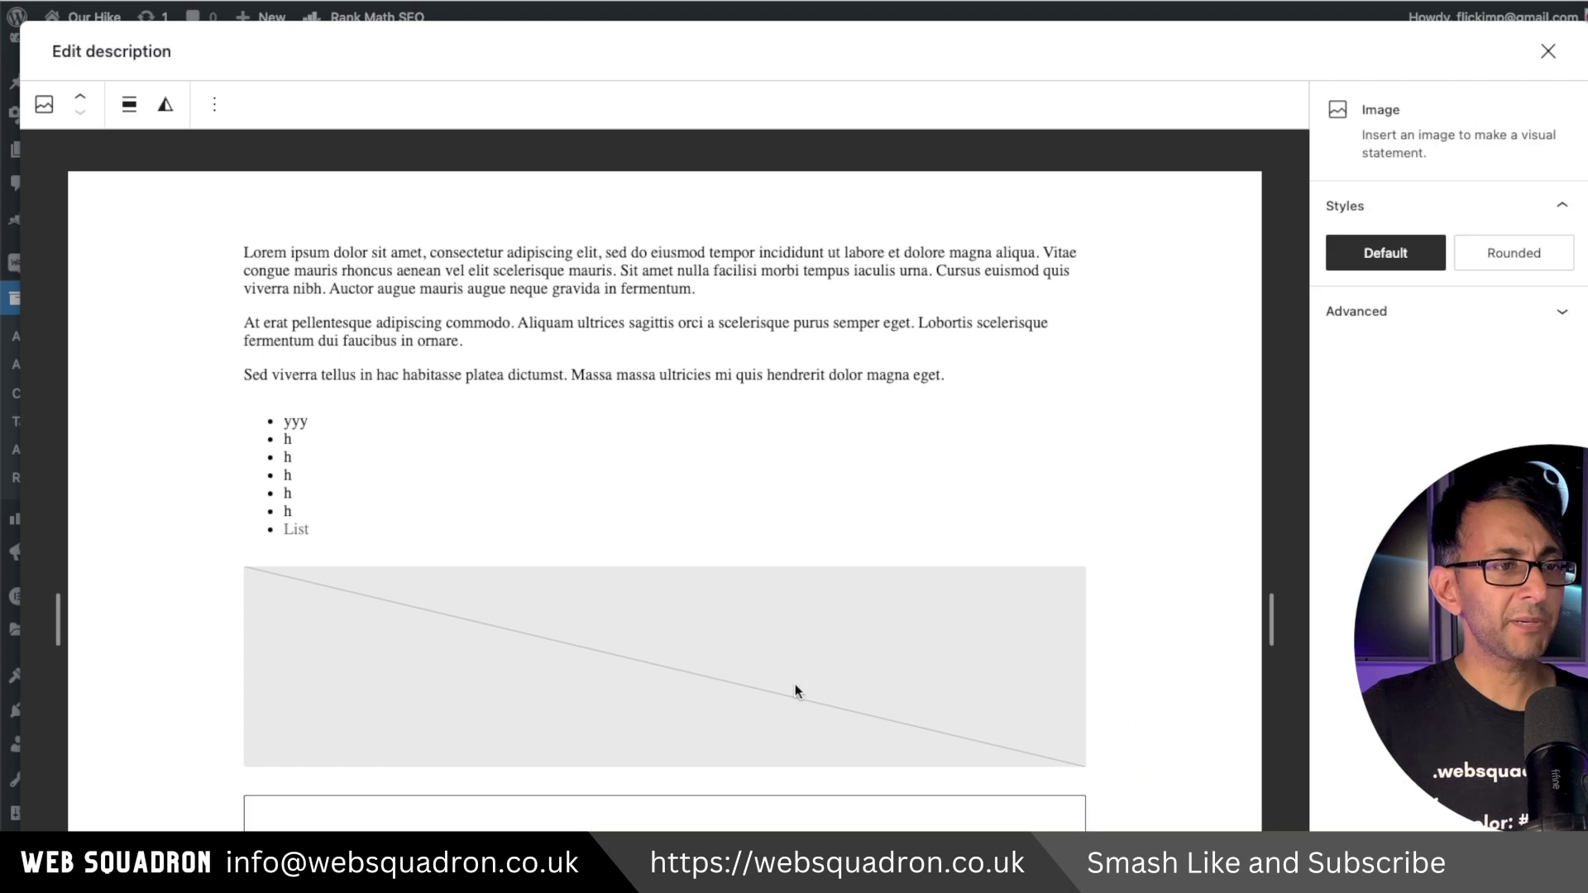
left_click(655, 703)
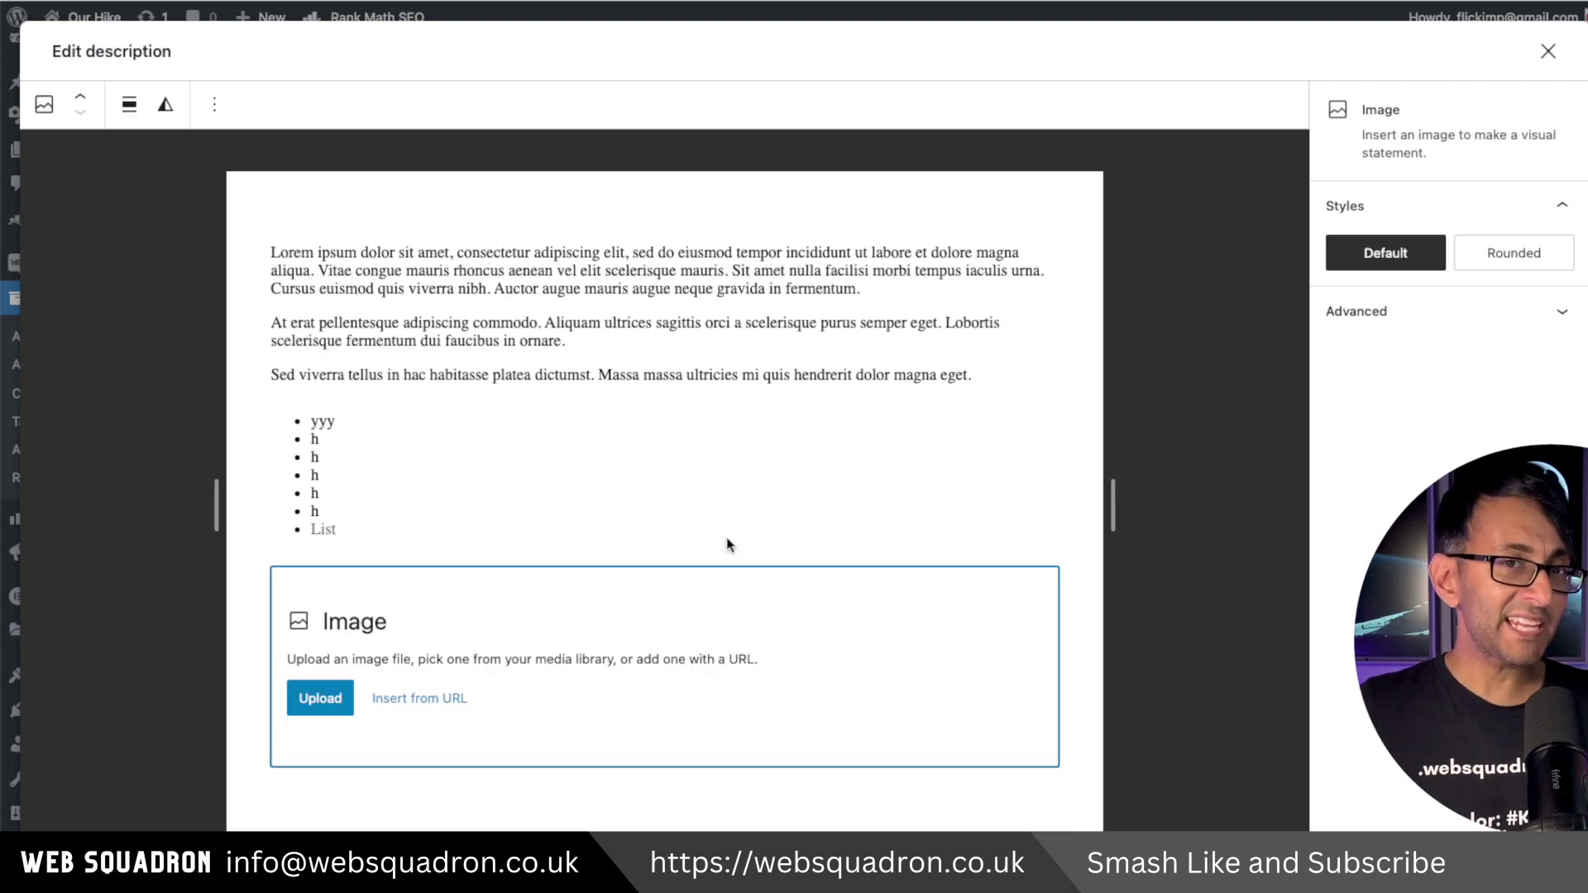
left_click(319, 698)
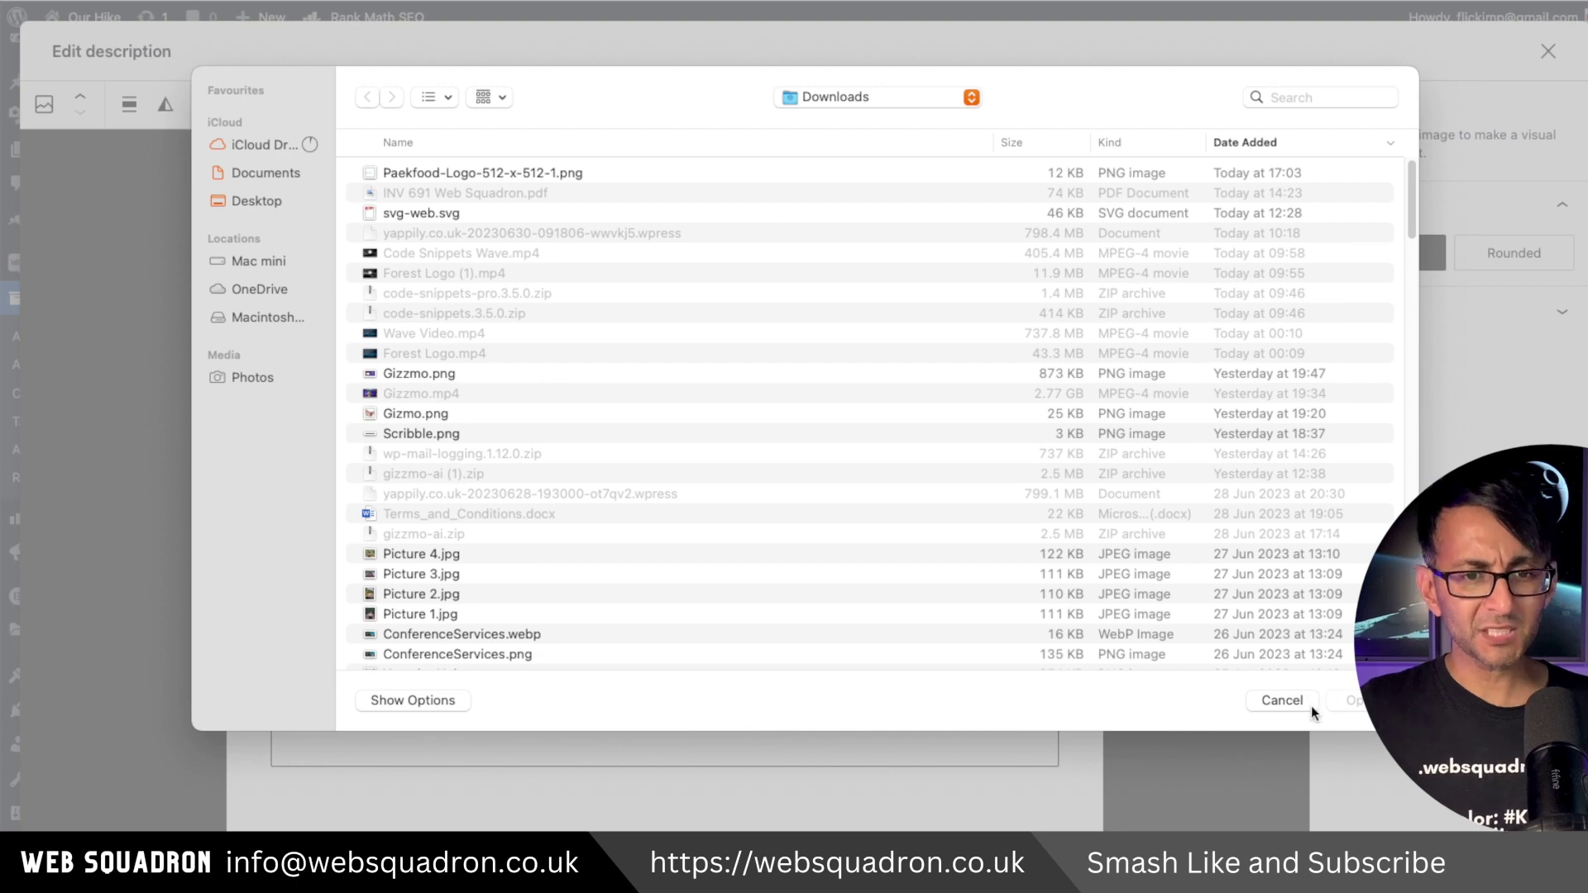
left_click(1311, 705)
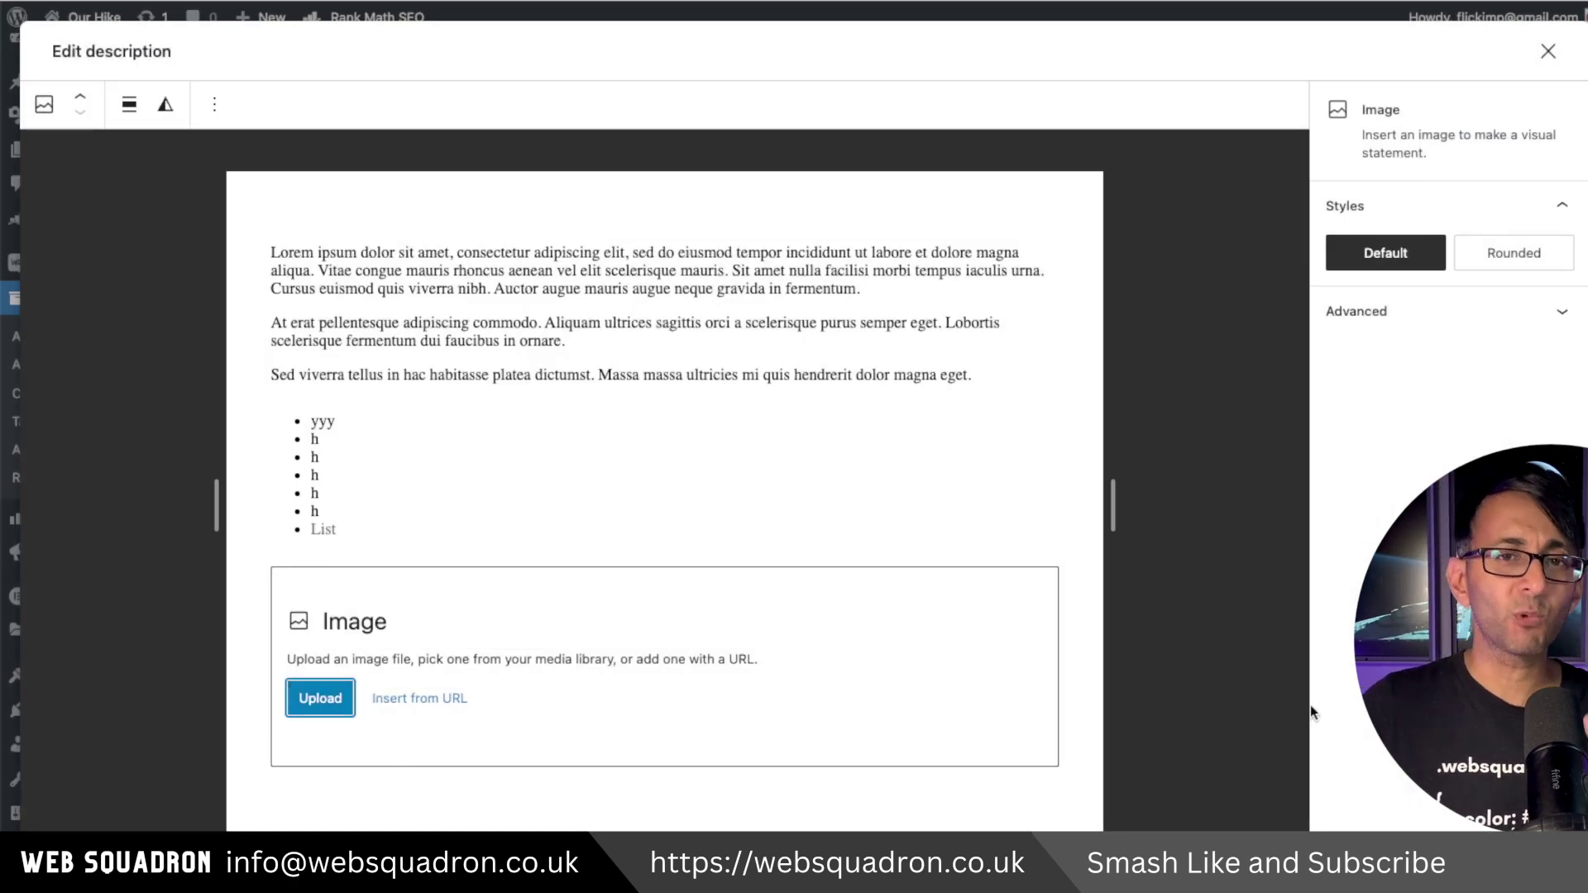
left_click(423, 698)
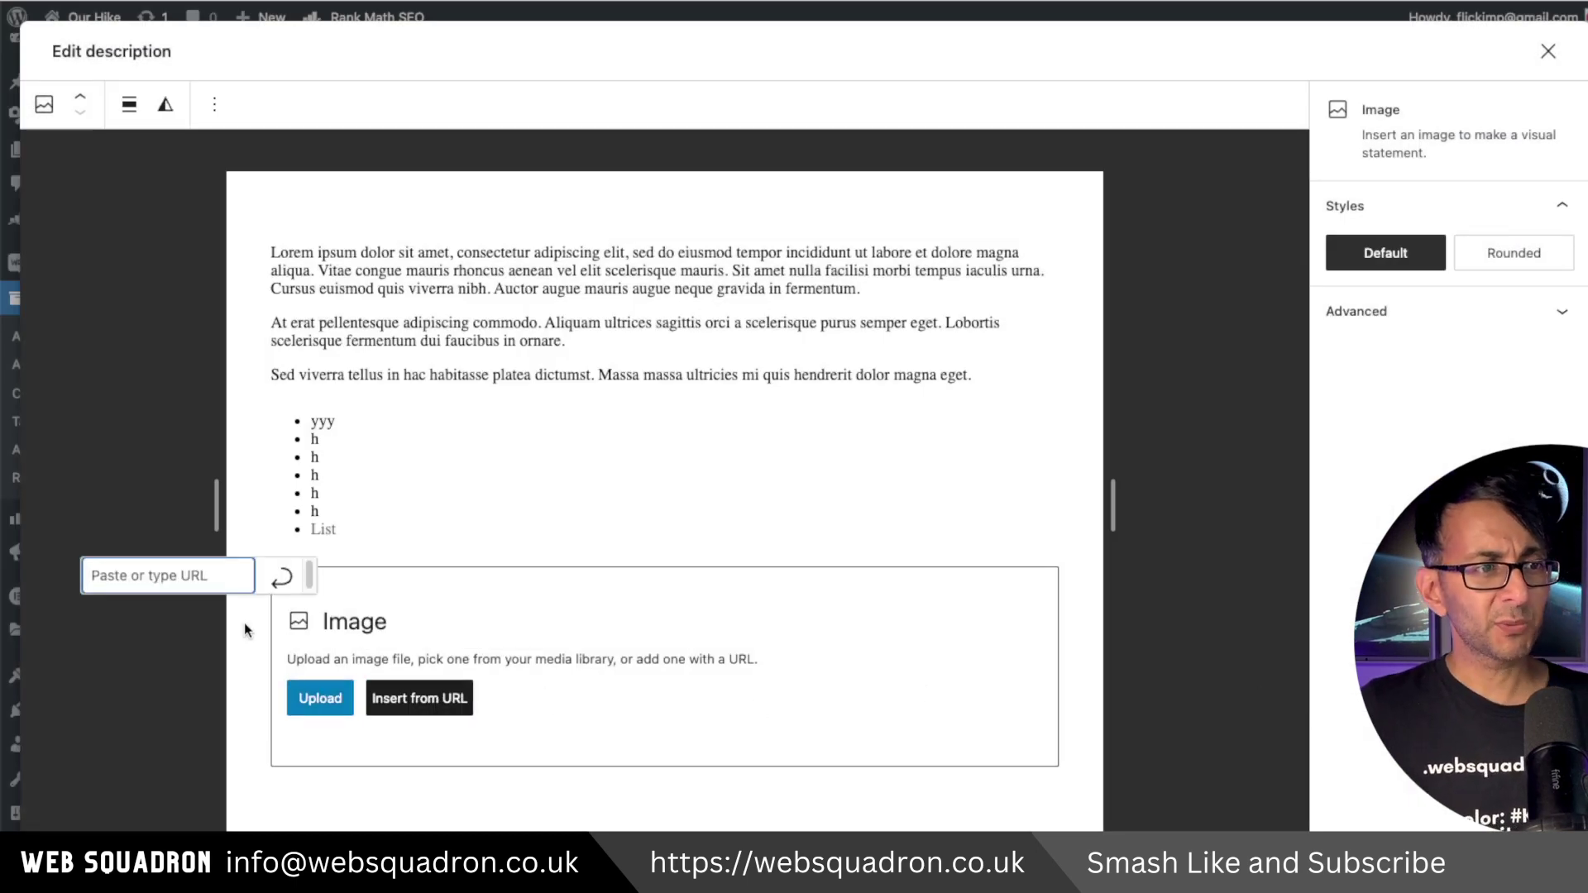
left_click(504, 545)
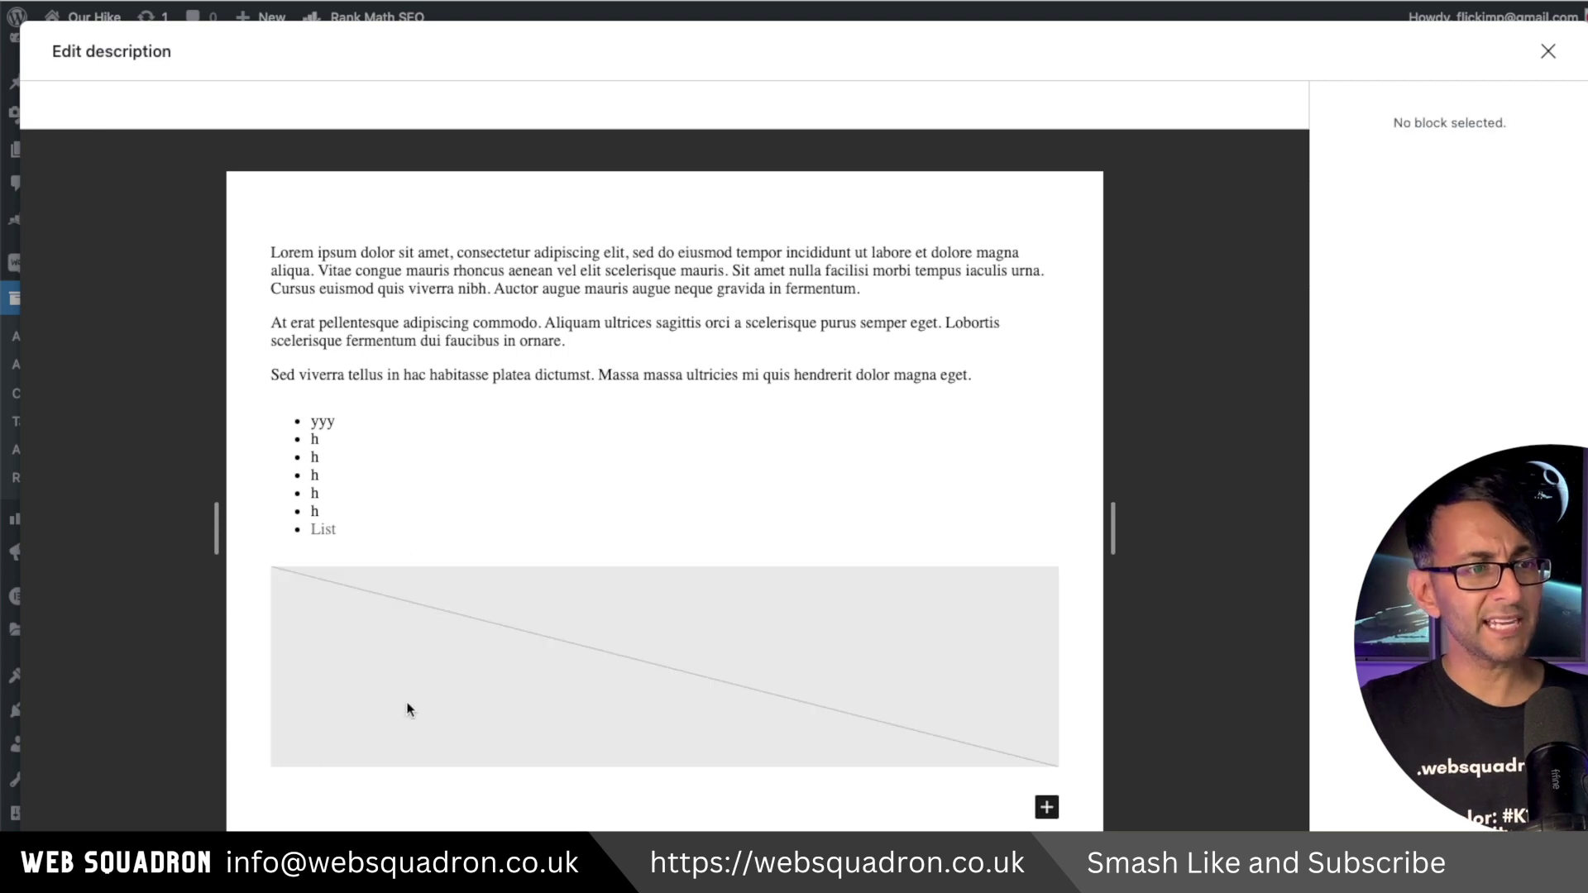
left_click(408, 709)
Step: Convert the empty Image block into a File block, uploading nothing
left_click(214, 104)
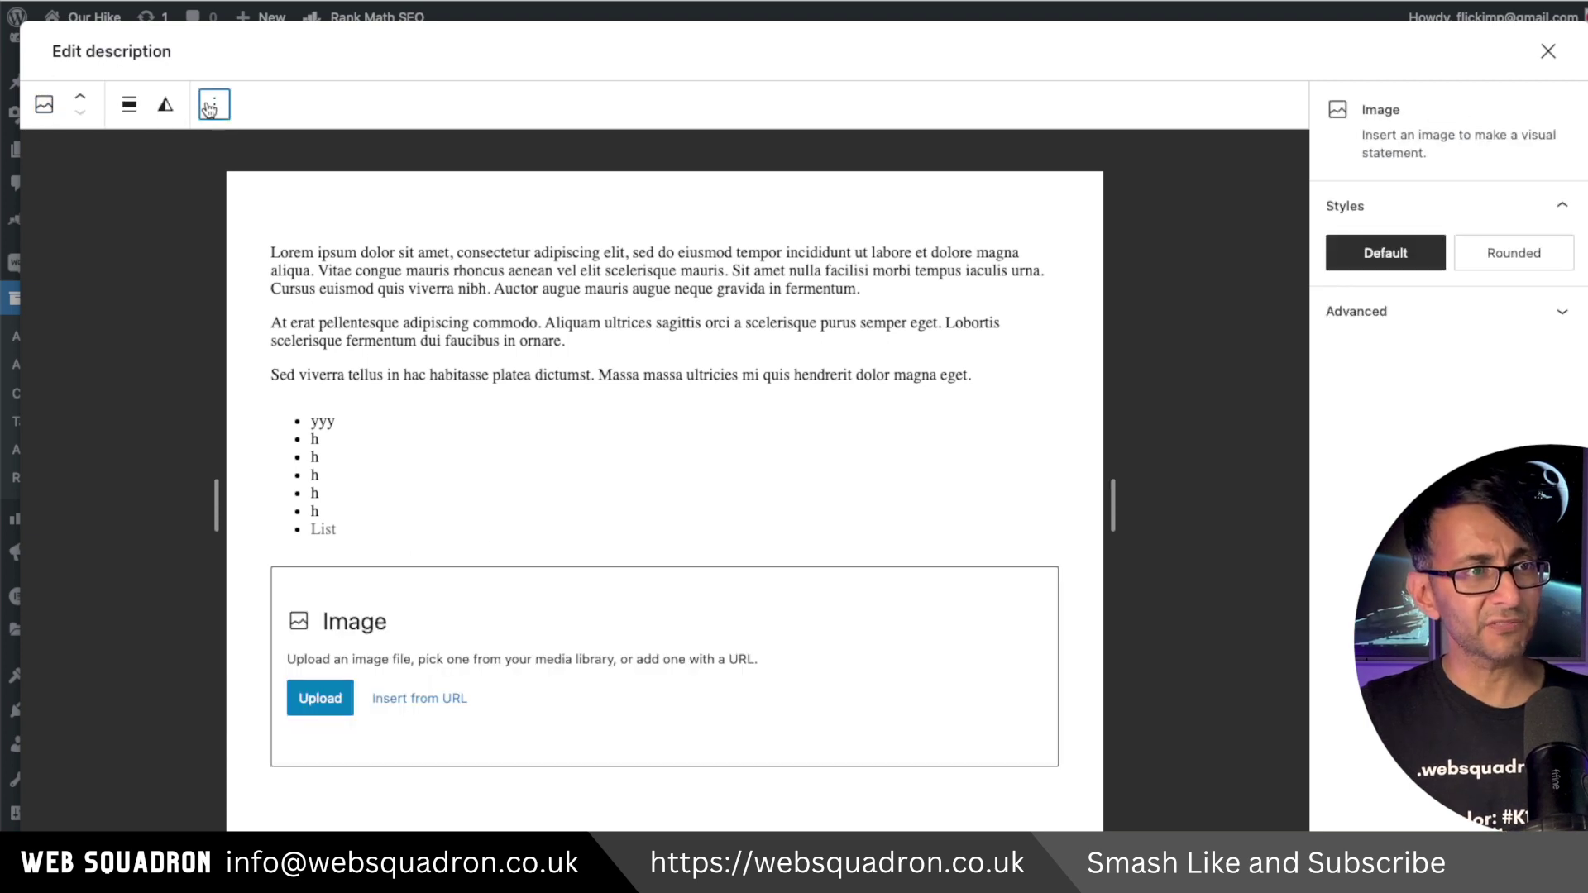
left_click(44, 104)
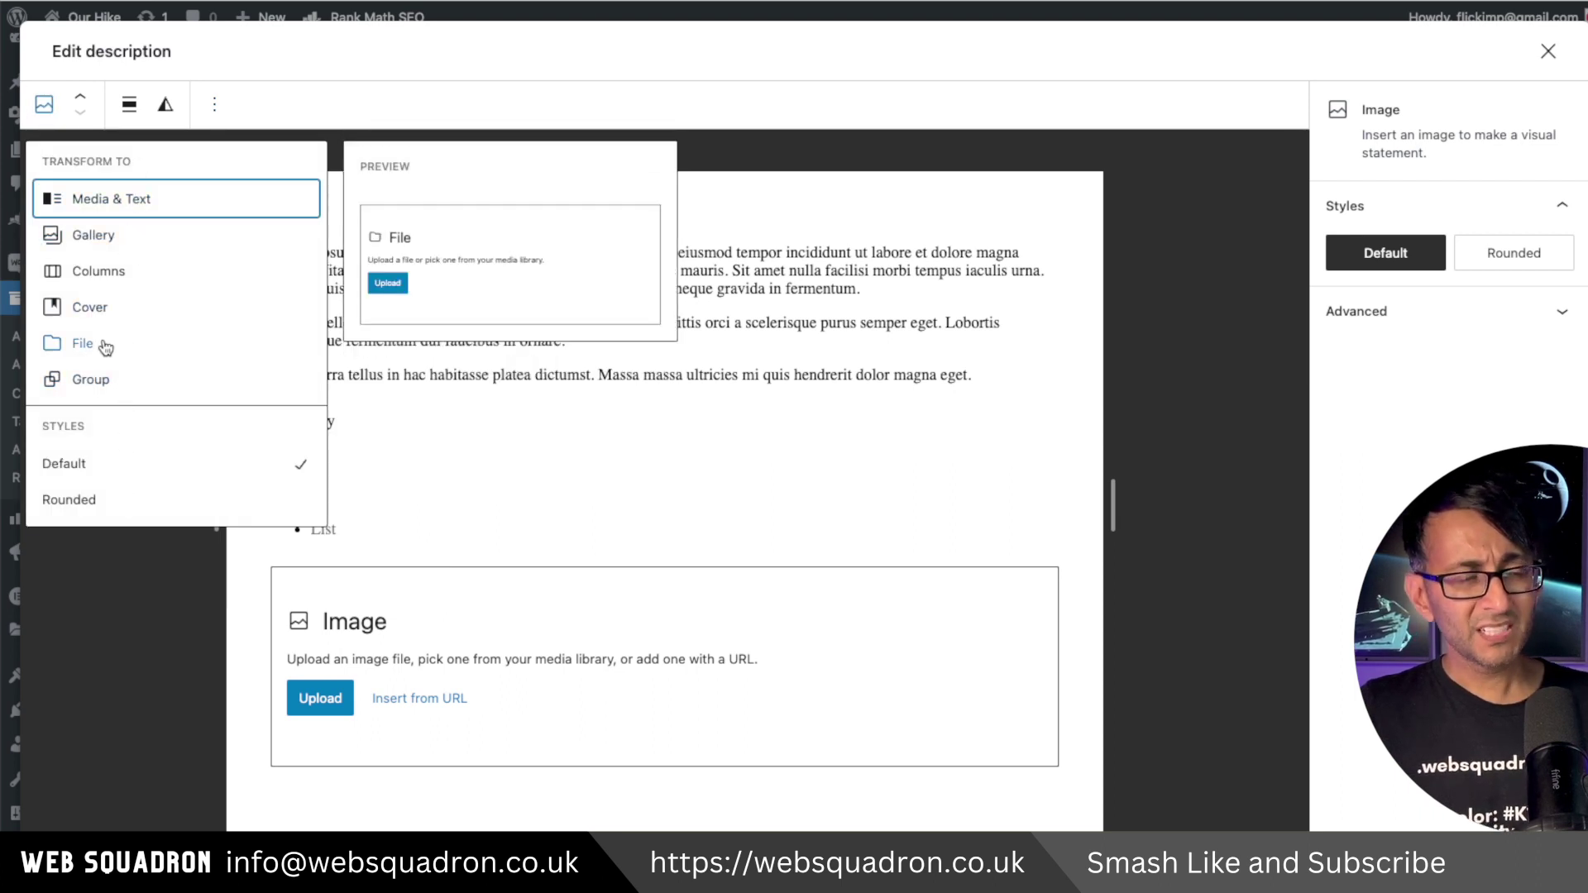
left_click(131, 351)
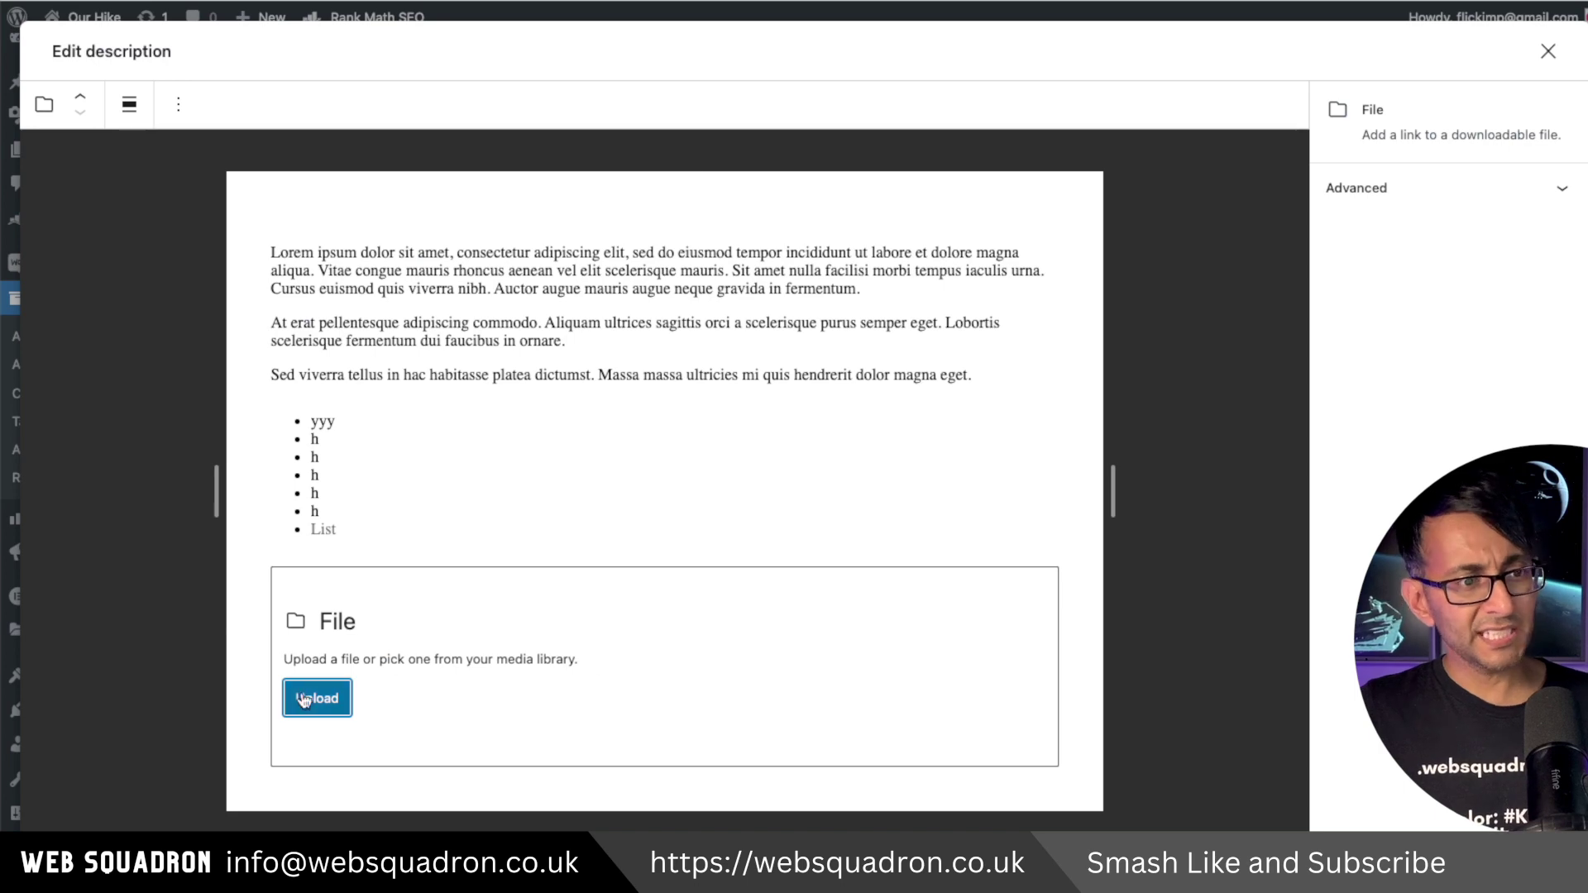
left_click(317, 698)
left_click(1272, 700)
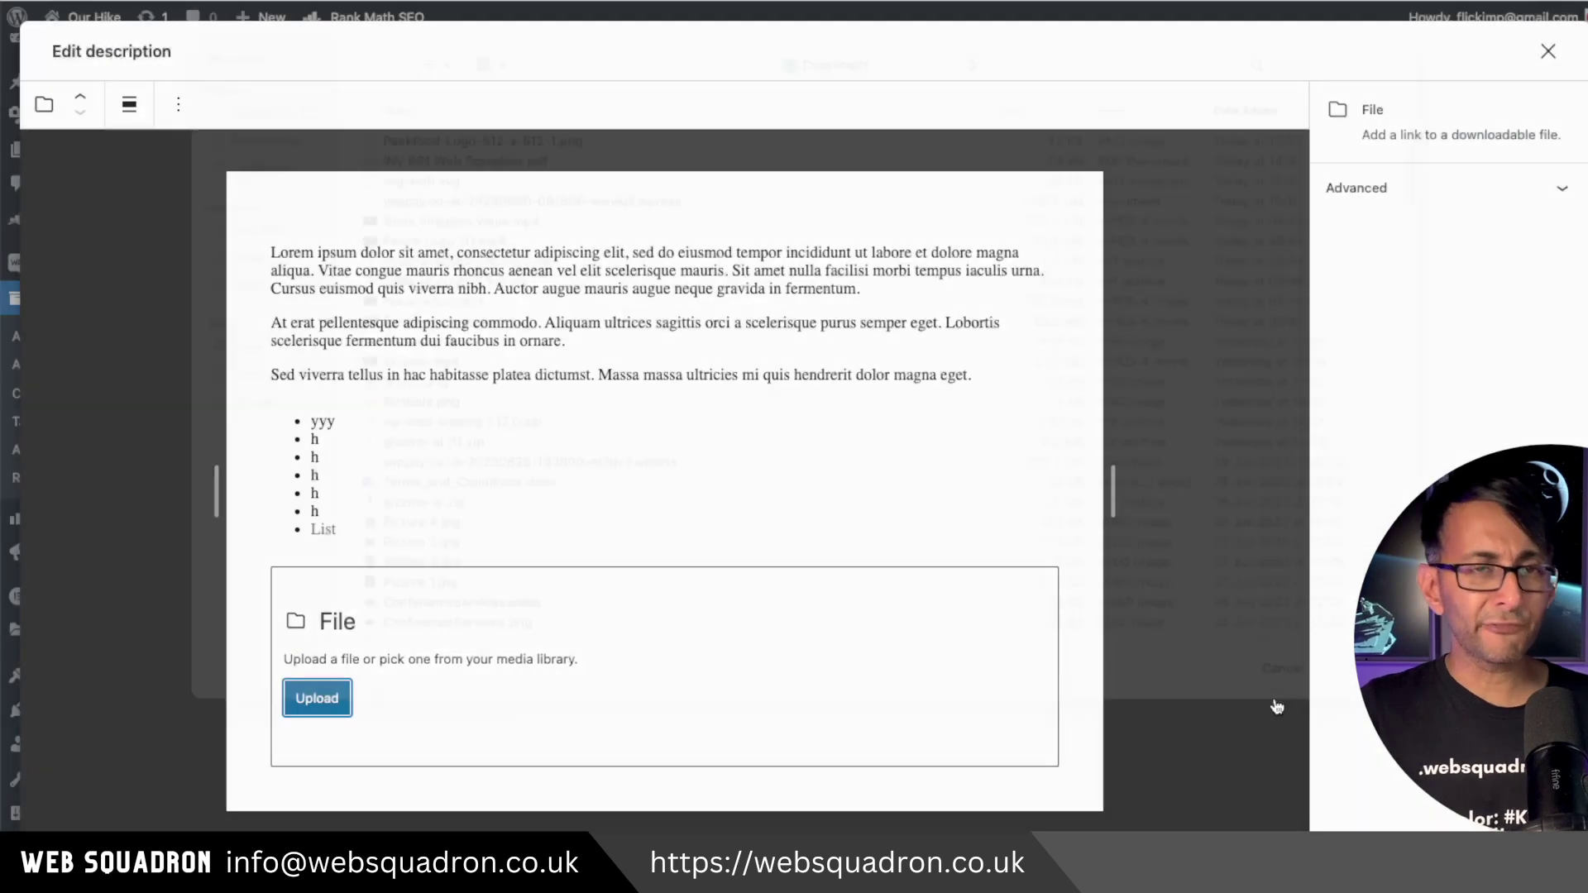
left_click(907, 501)
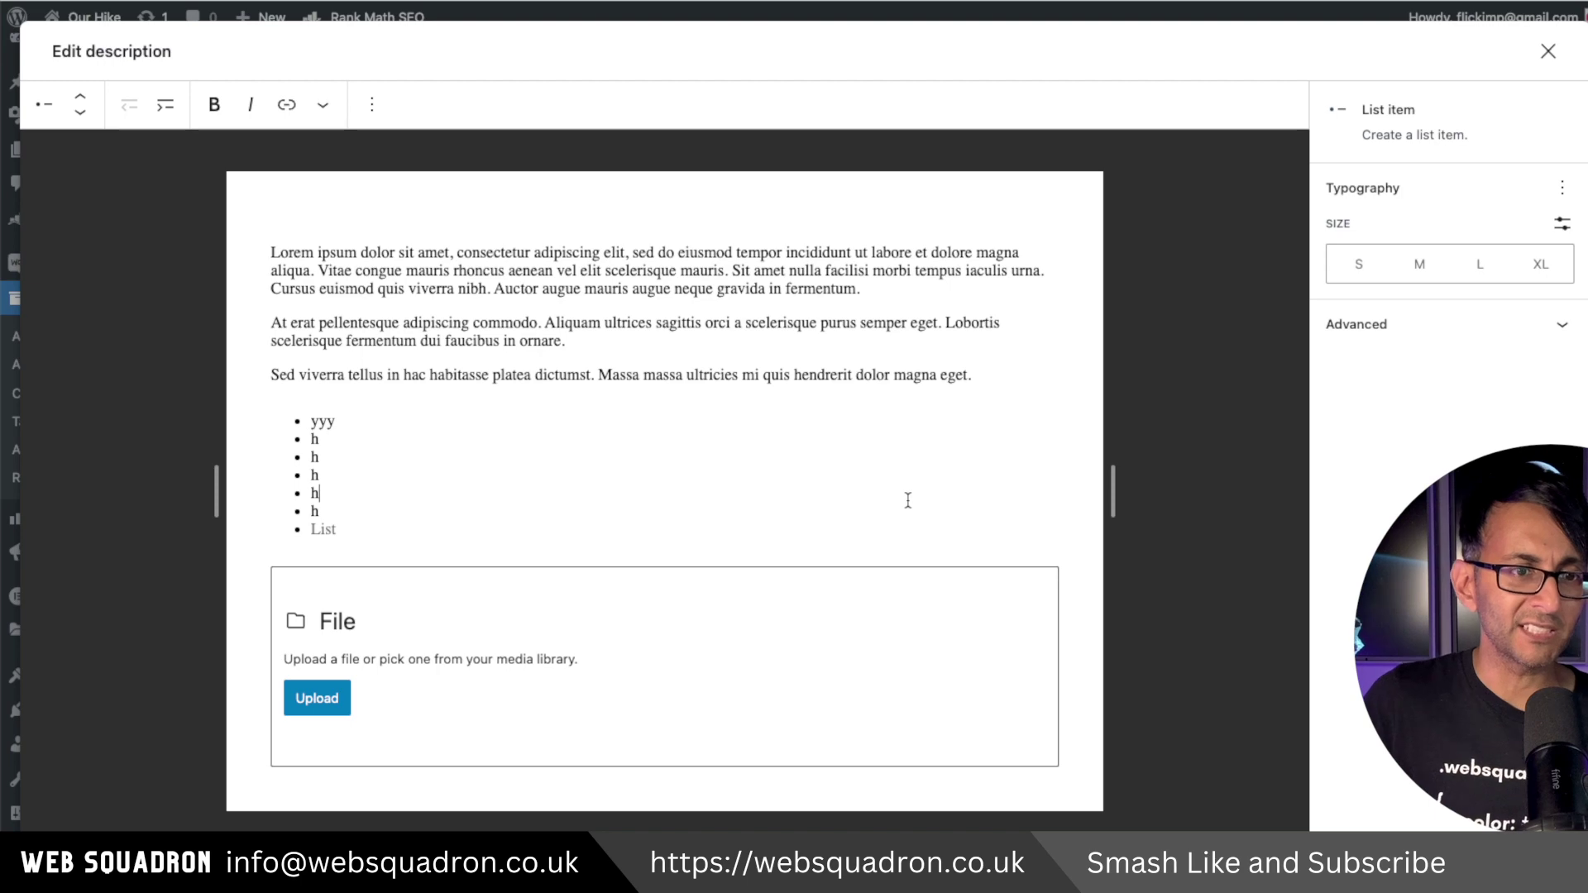
Step: Save Styler and confirm its product page description shows the new bulleted list
left_click(1548, 51)
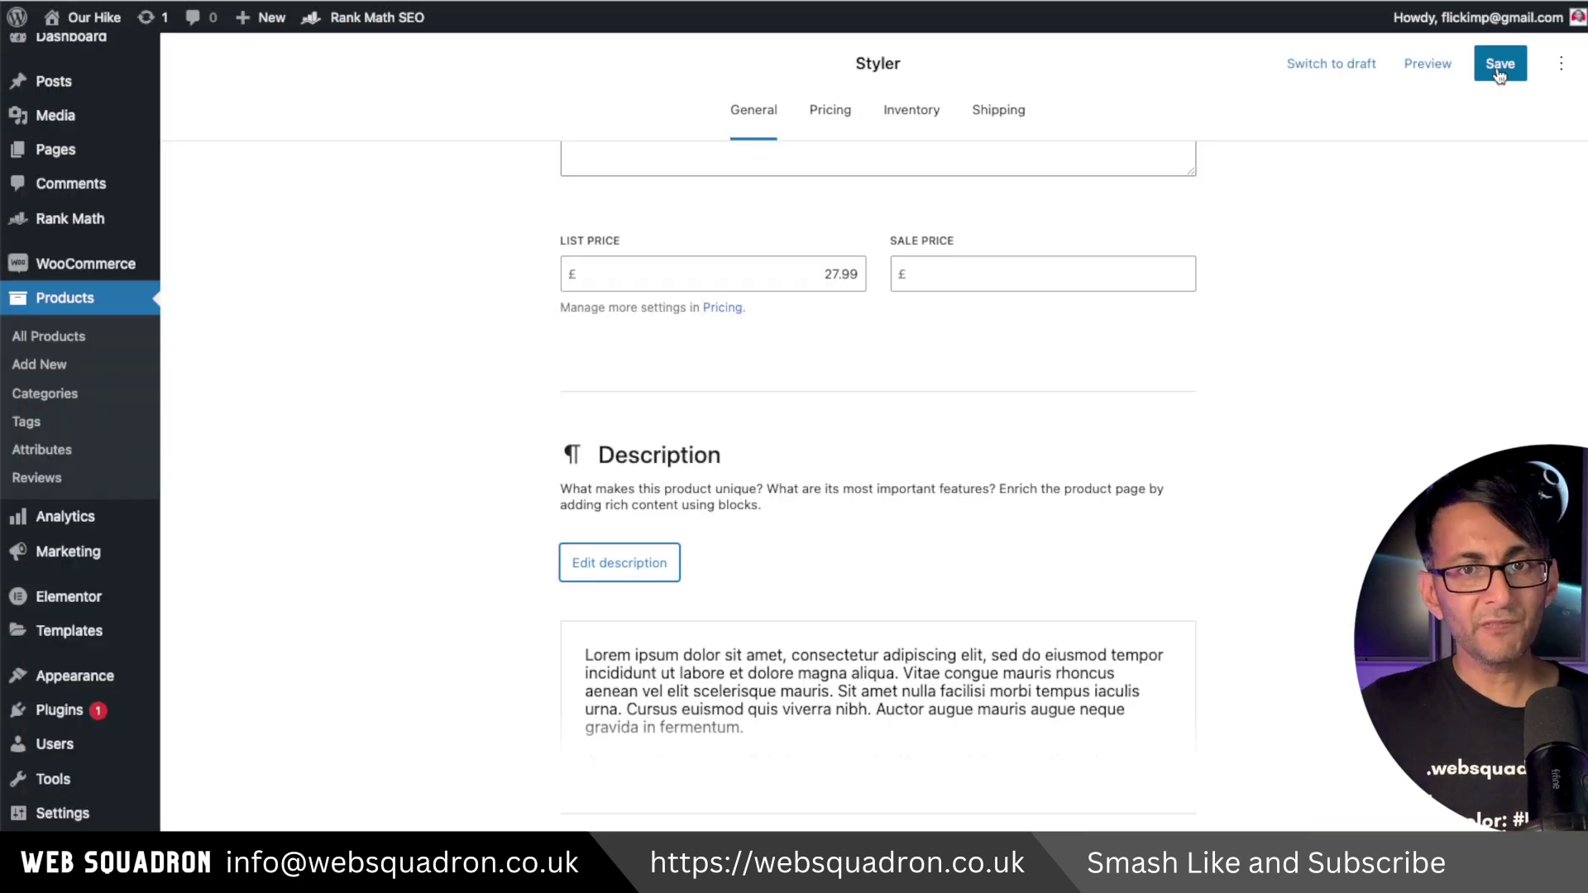
left_click(1499, 73)
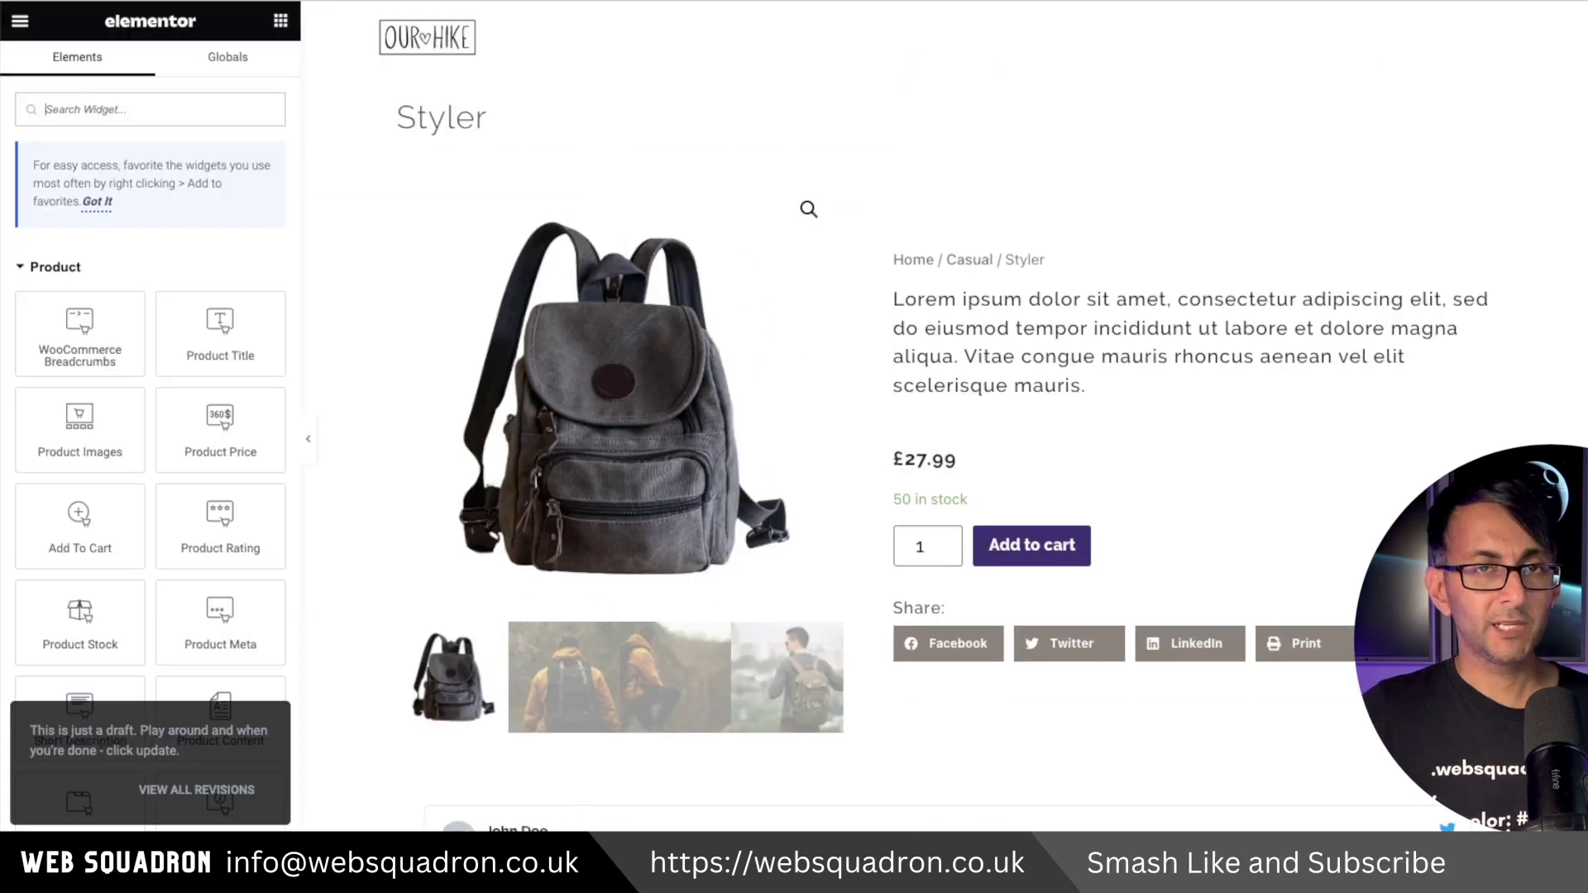
scroll(1585, 397, "down", 2)
scroll(1585, 397, "down", 4)
scroll(1586, 397, "down", 4)
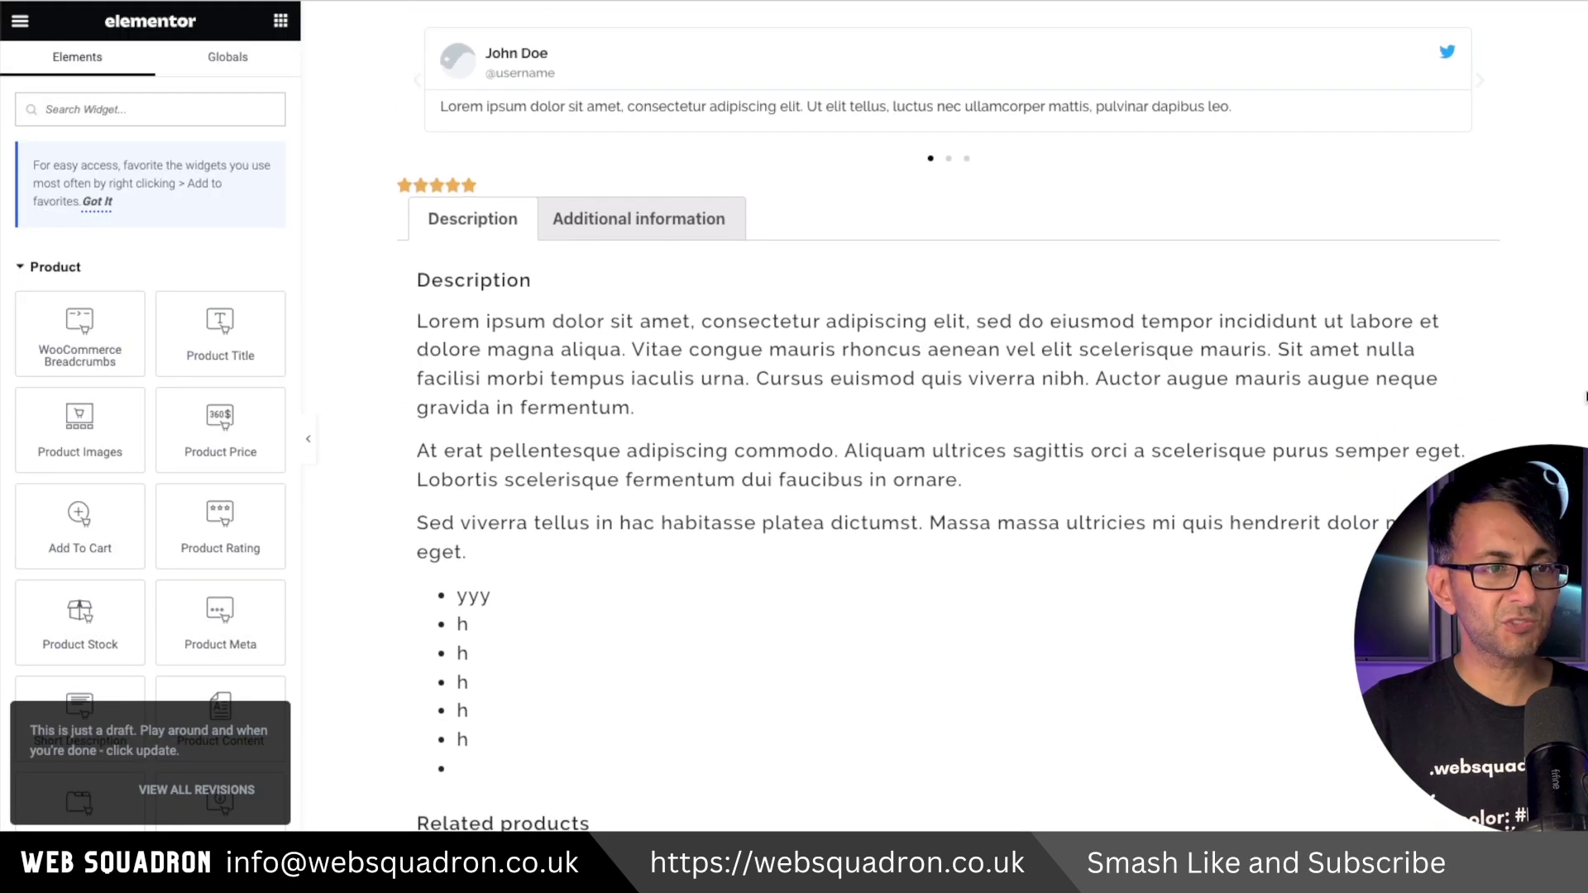
scroll(1585, 397, "down", 2)
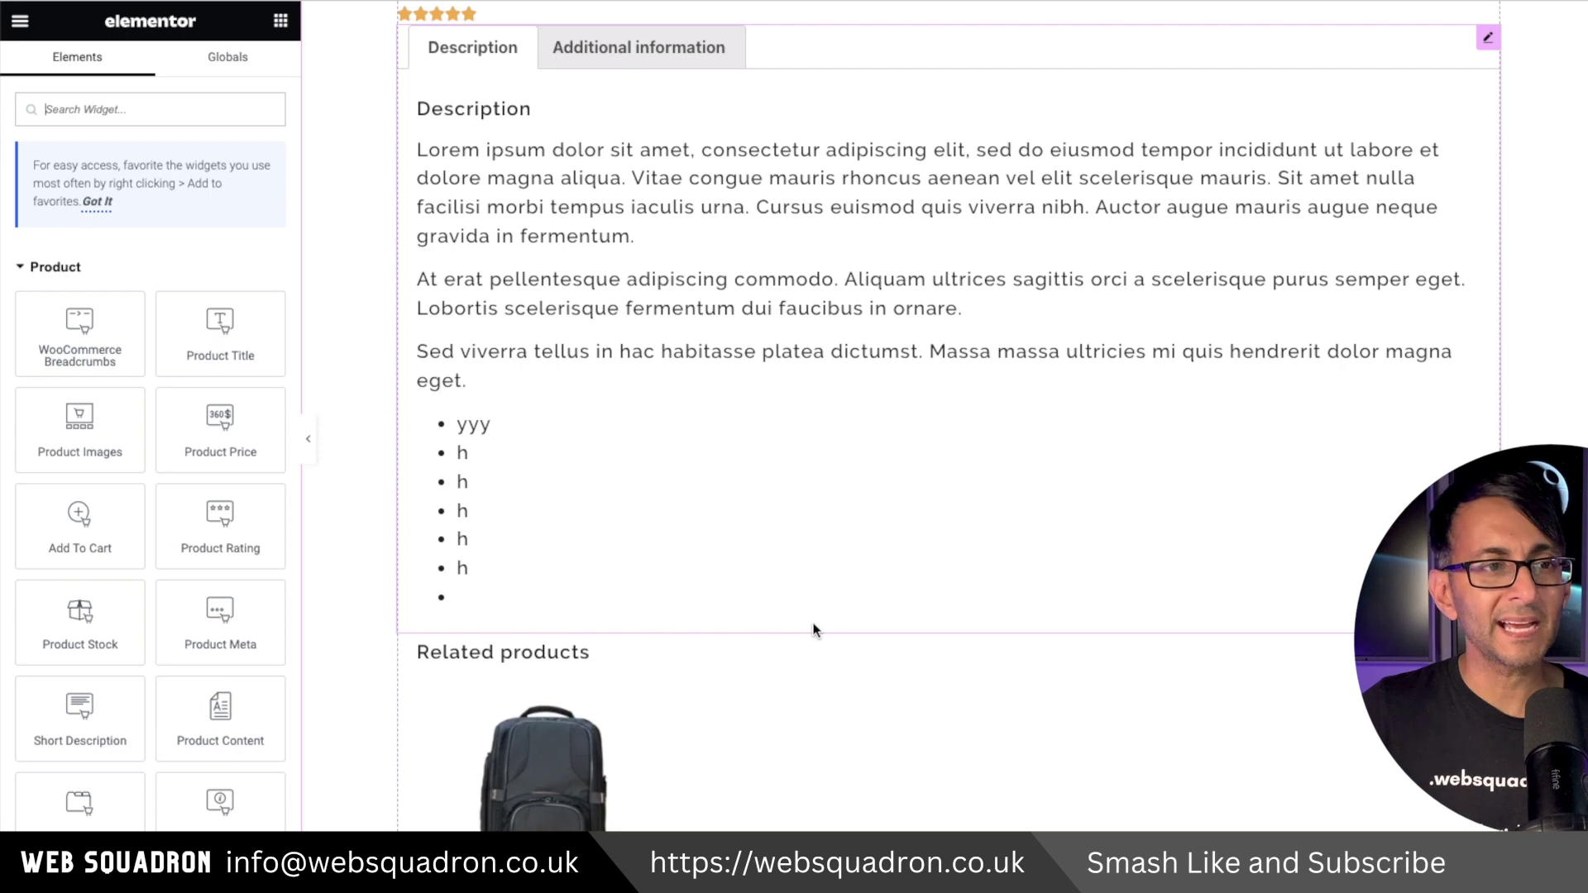
scroll(813, 629, "up", 1)
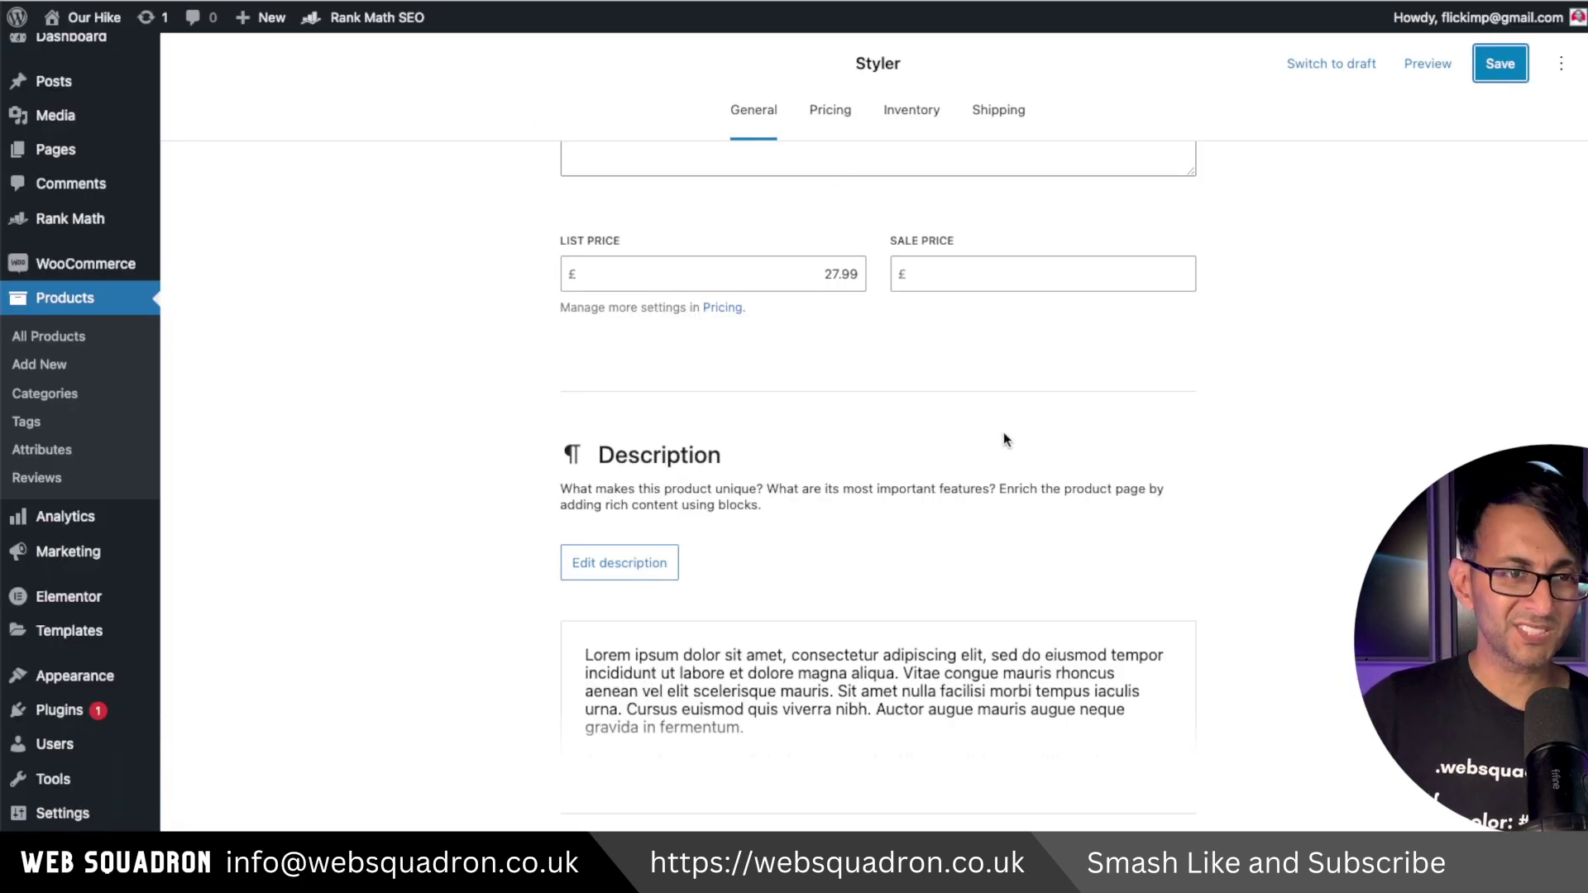
scroll(1008, 433, "up", 5)
scroll(1182, 531, "down", 5)
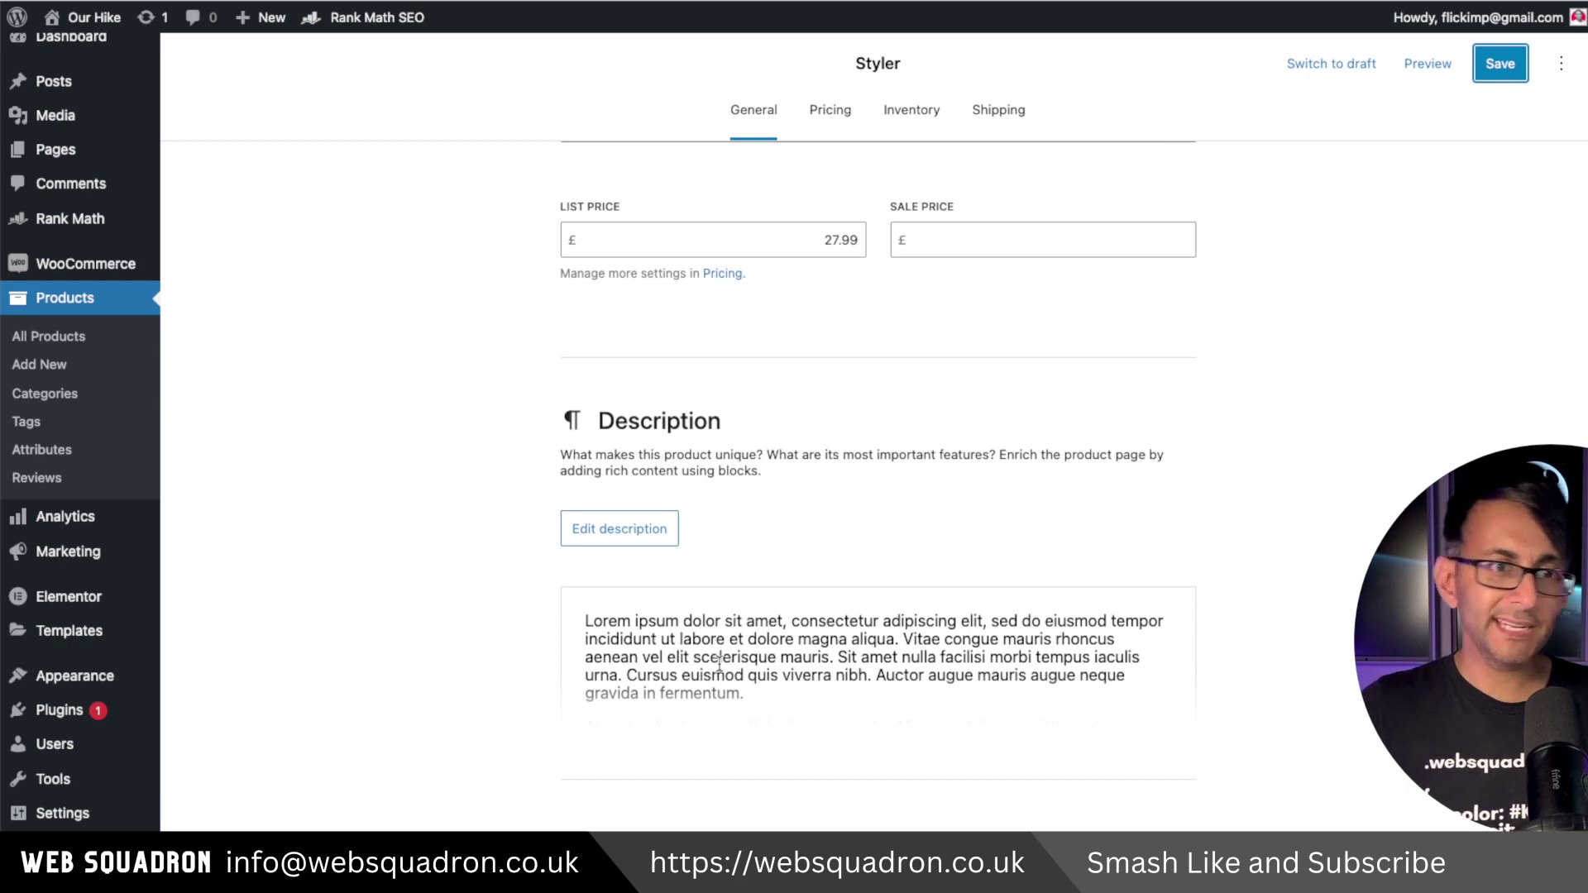
scroll(719, 661, "up", 5)
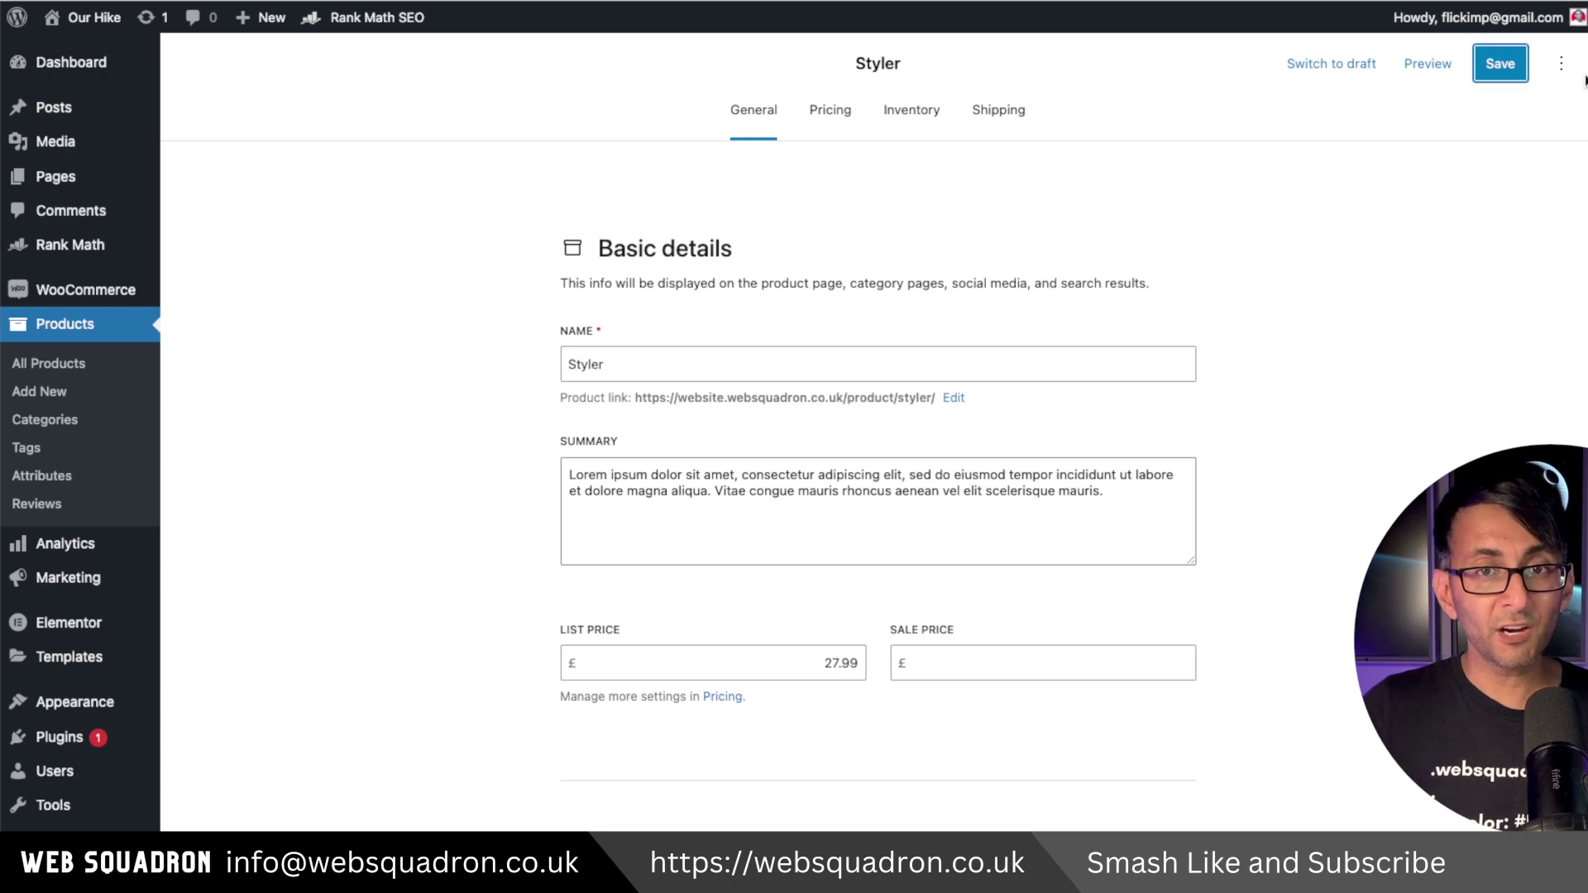
left_click(1562, 79)
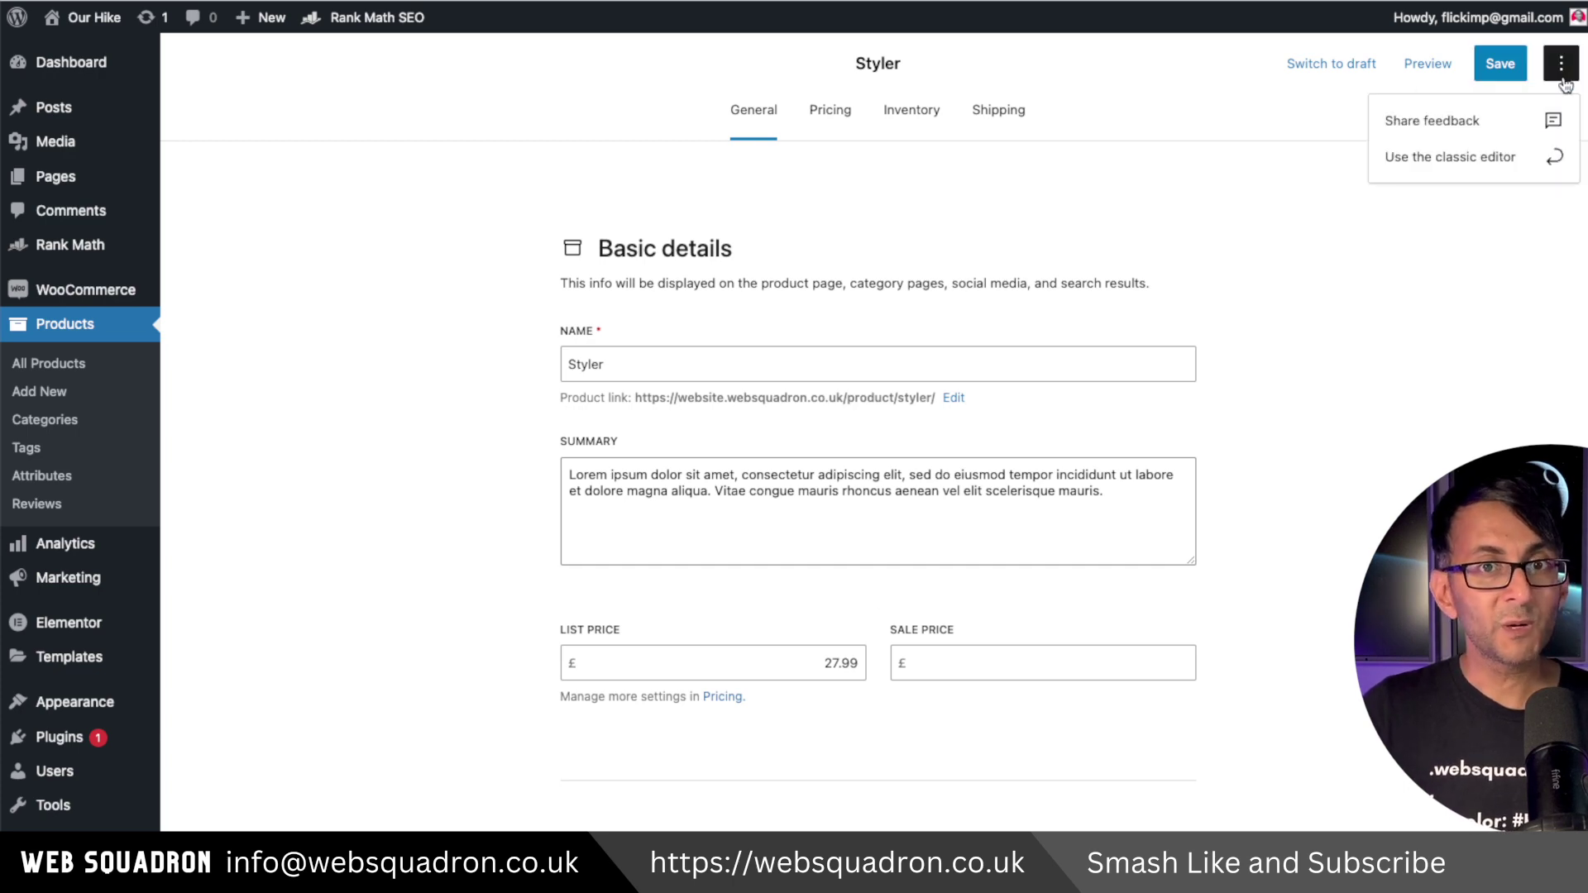
left_click(1485, 156)
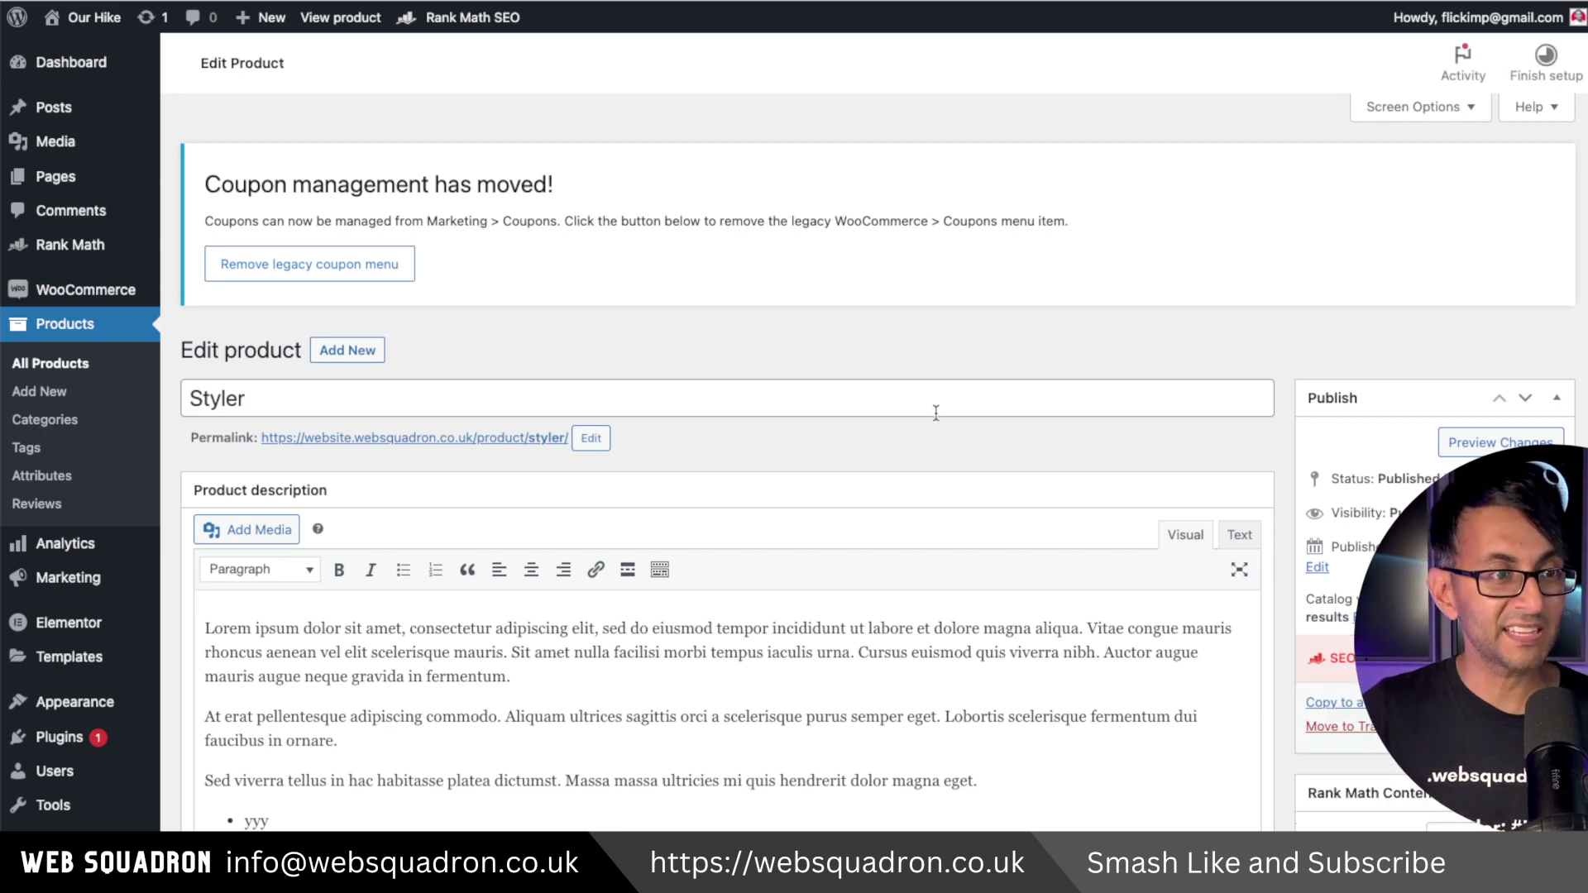
scroll(936, 418, "down", 1)
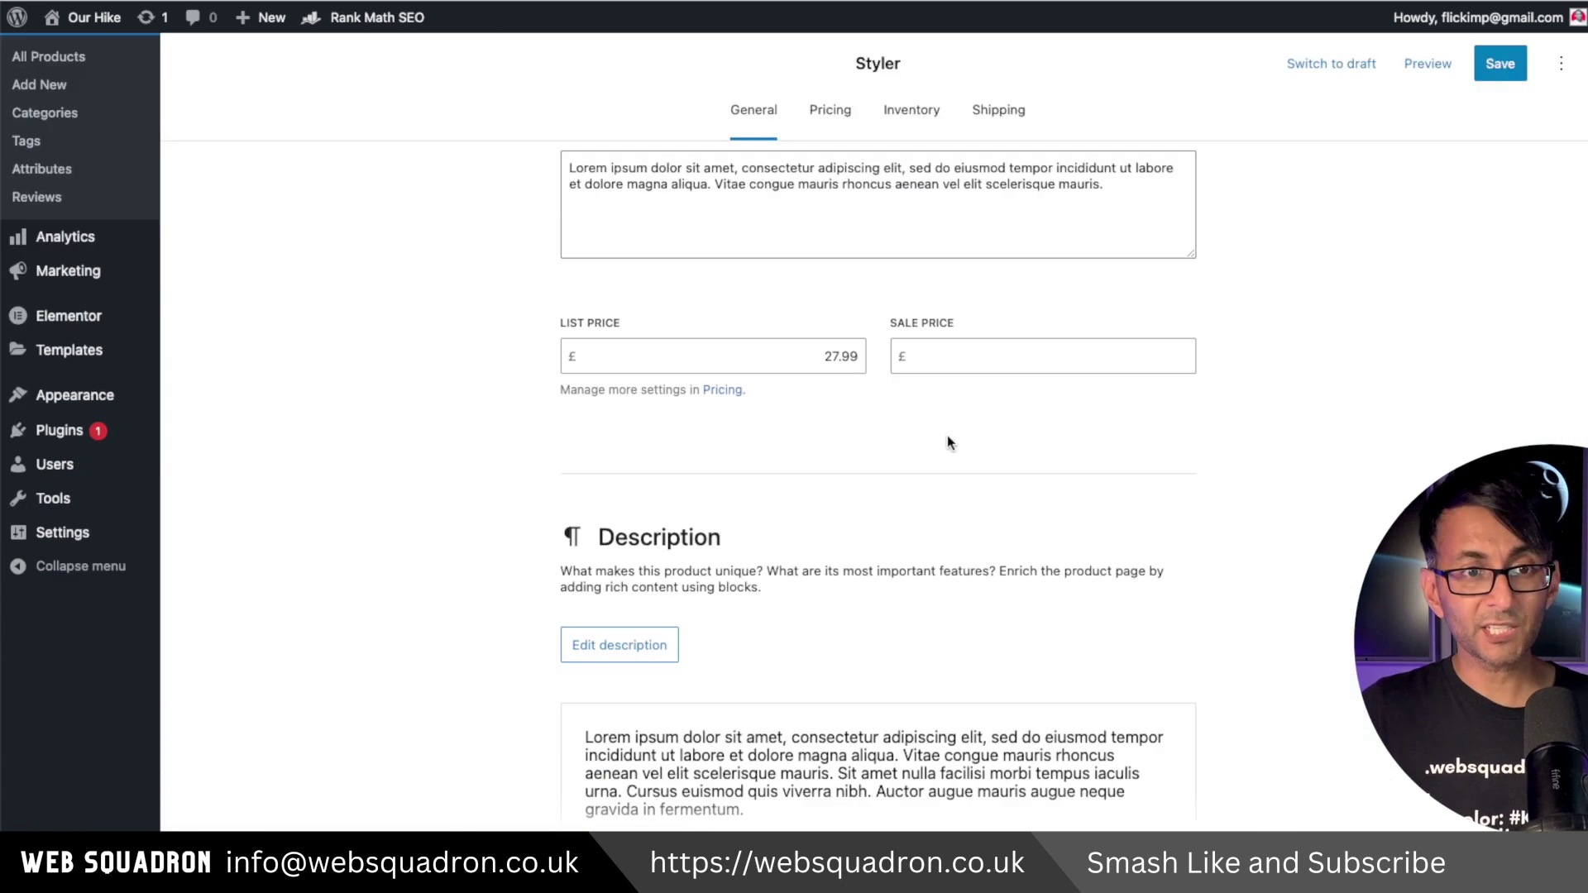
scroll(946, 435, "up", 4)
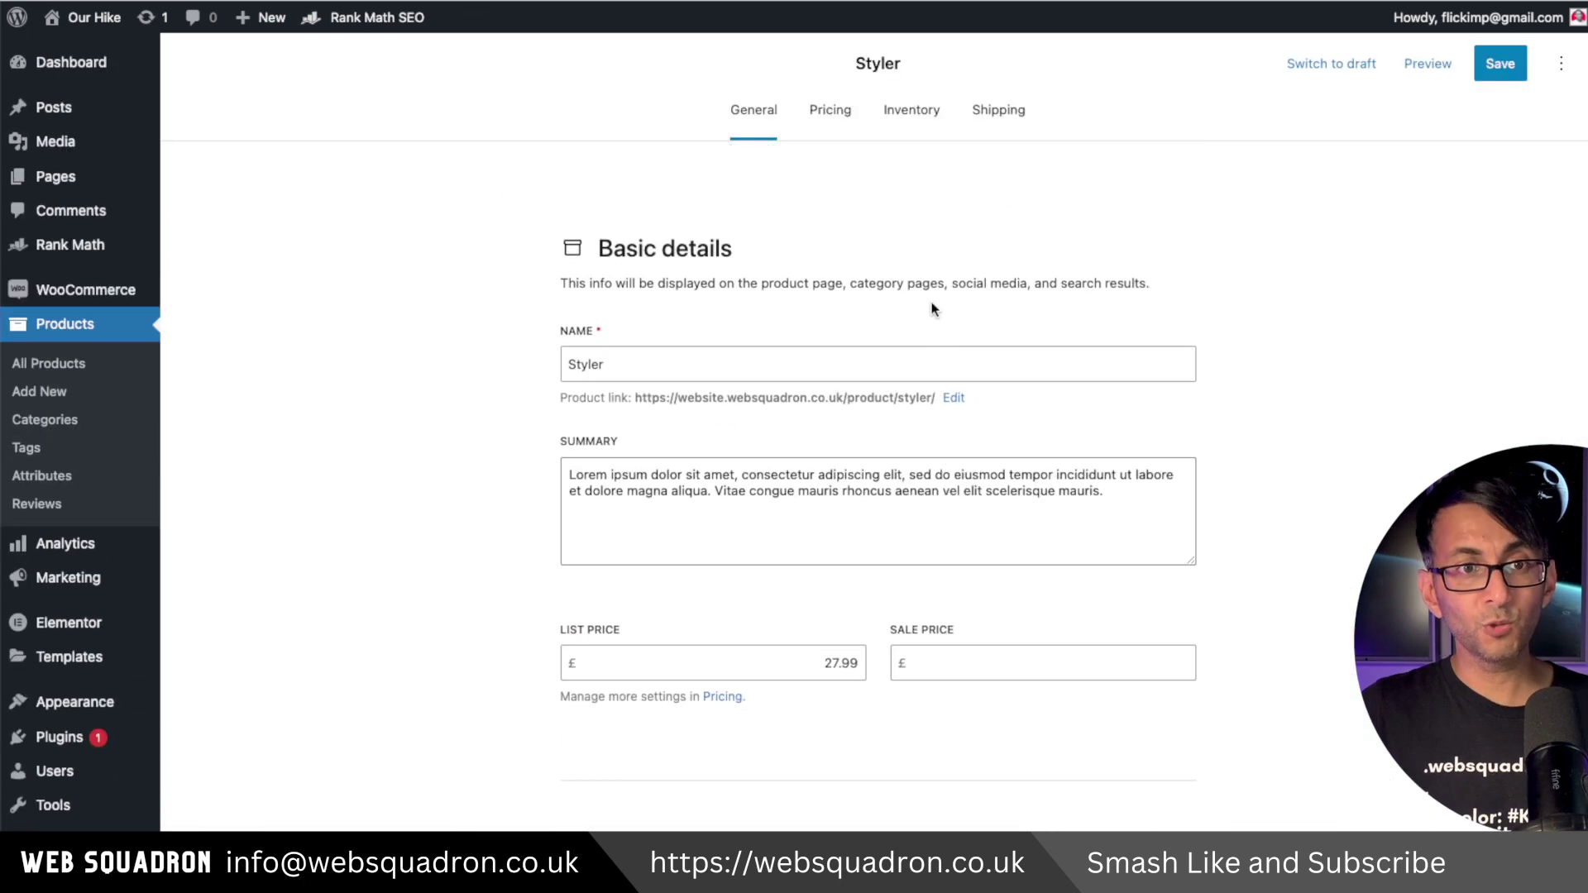
left_click(914, 110)
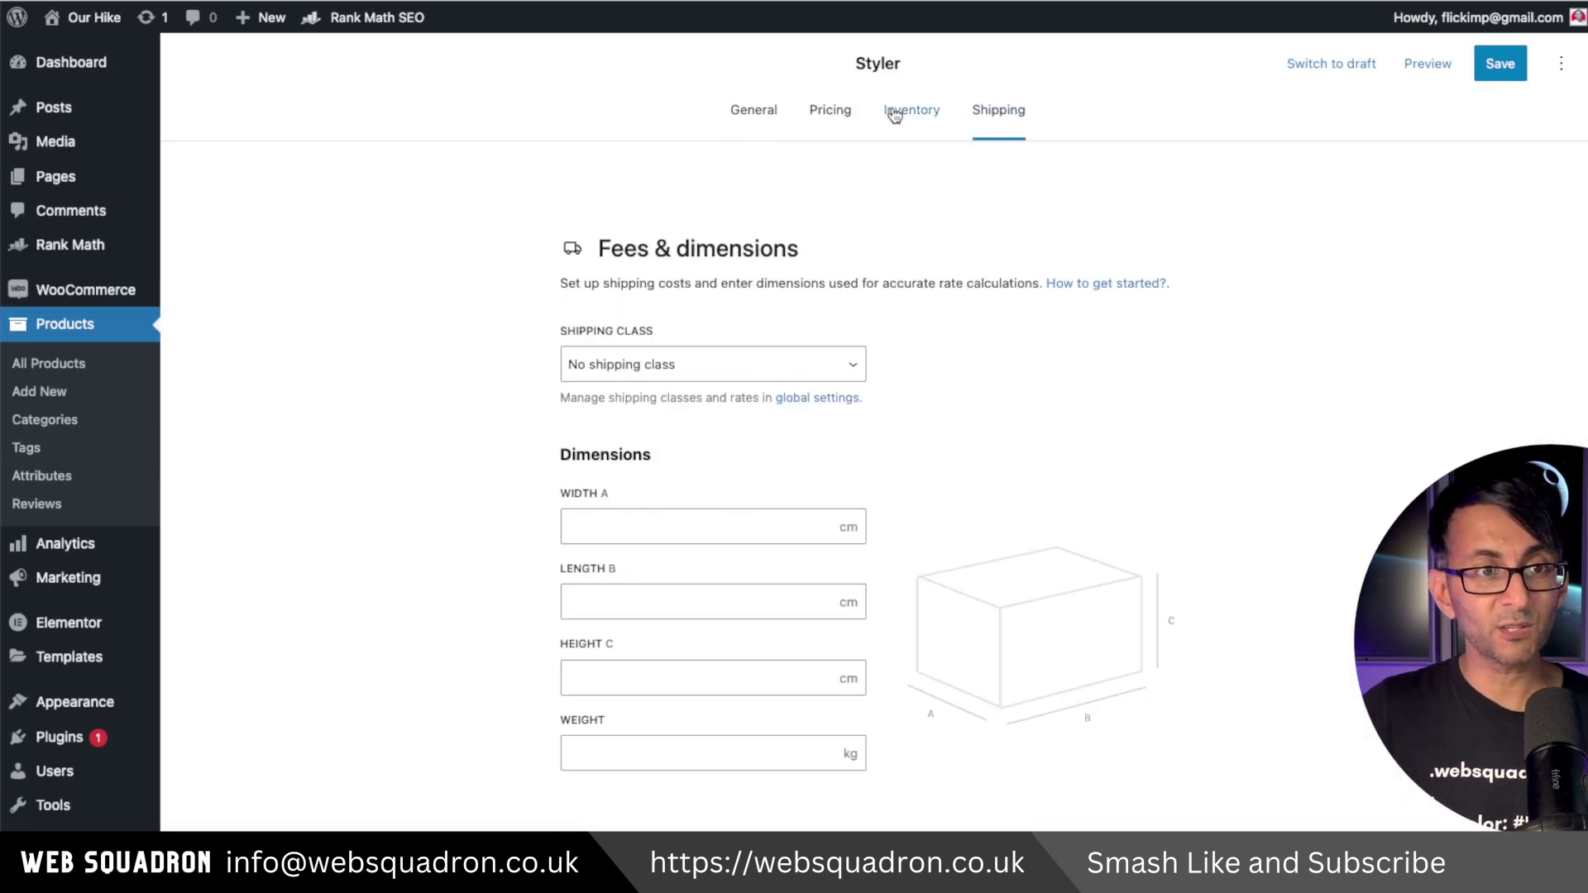
left_click(830, 110)
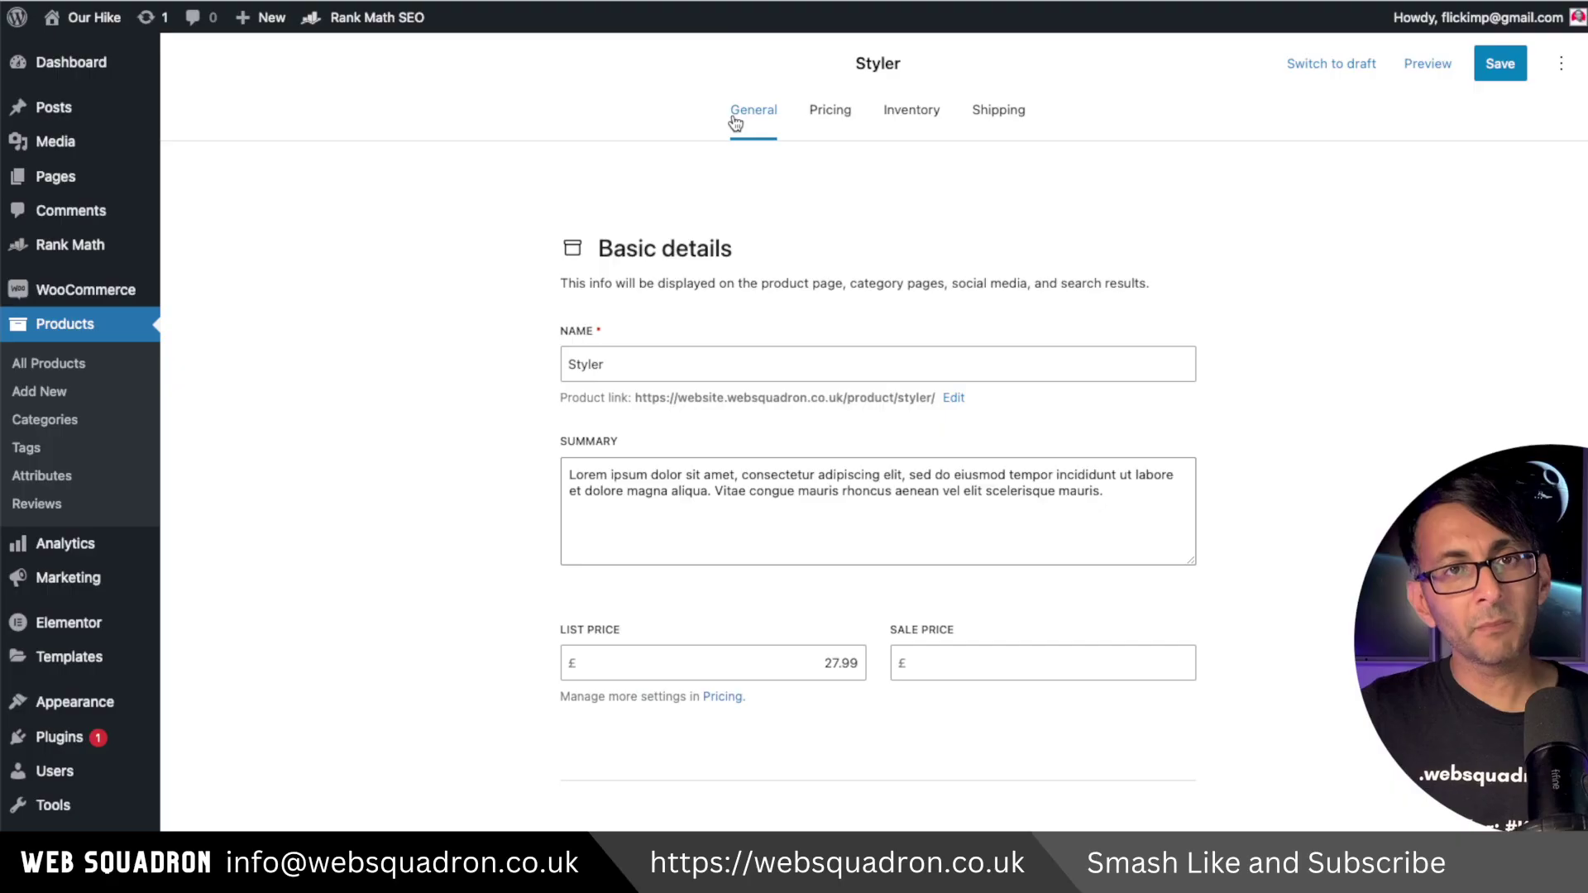